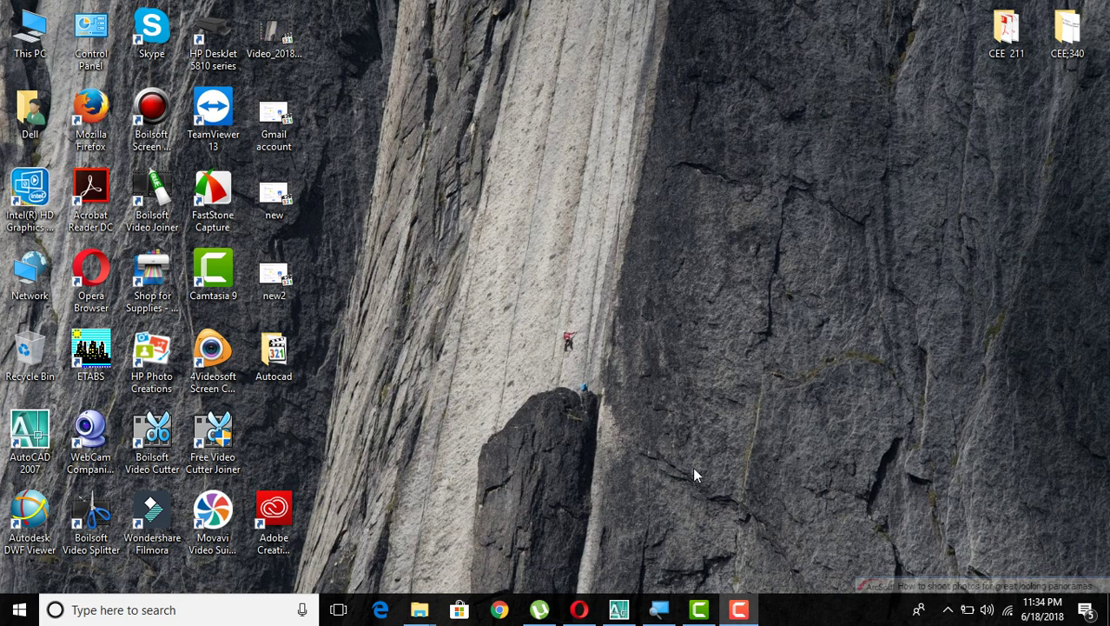
Restore the AutoCAD 2007 window showing the blank Drawing1 from the taskbar.
left_click(619, 610)
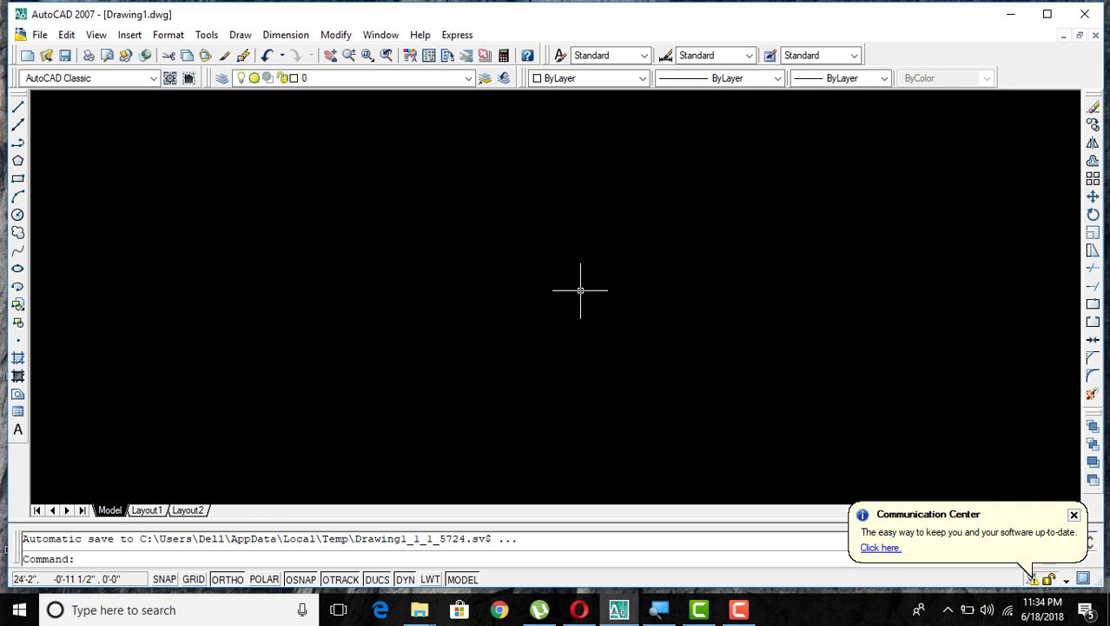
Draw a 35' horizontal line from a picked start point.
left_click(18, 106)
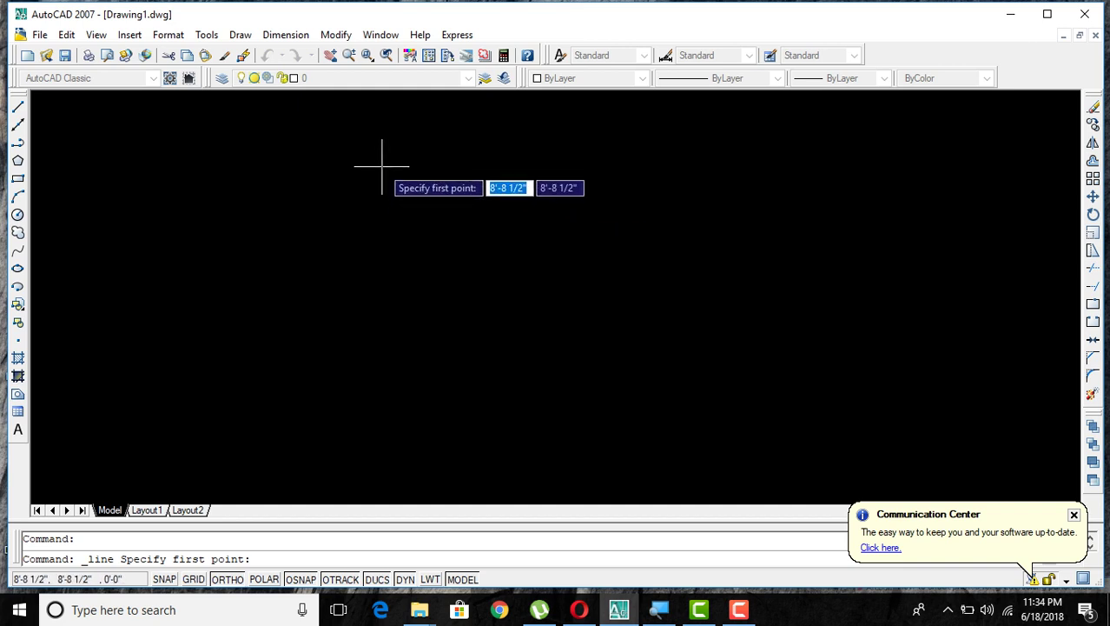
left_click(293, 220)
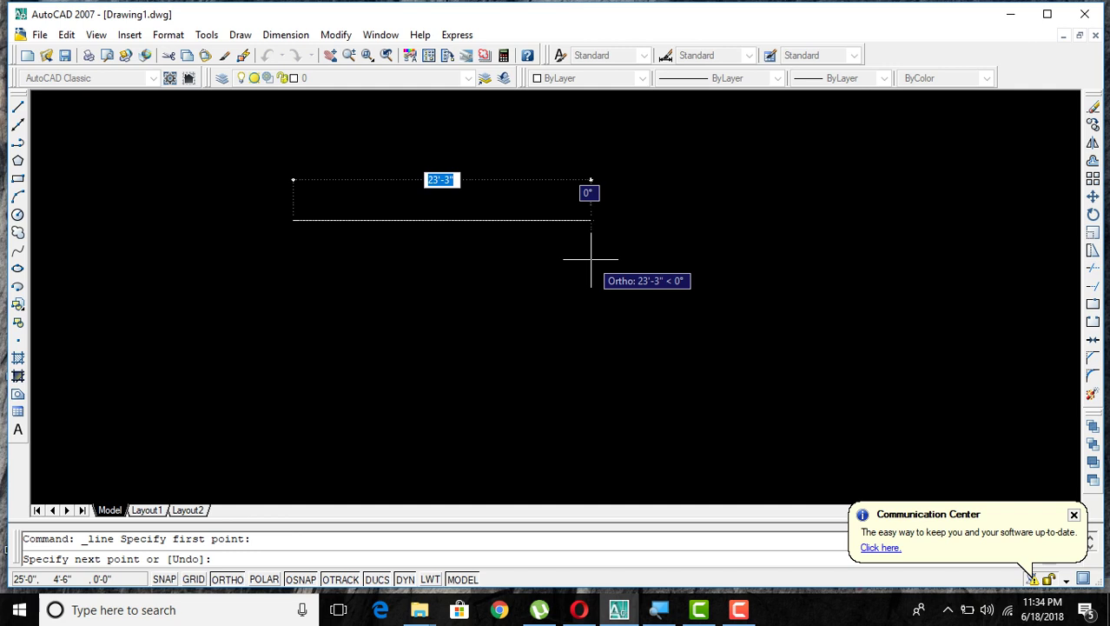
type("355")
key("BackSpace")
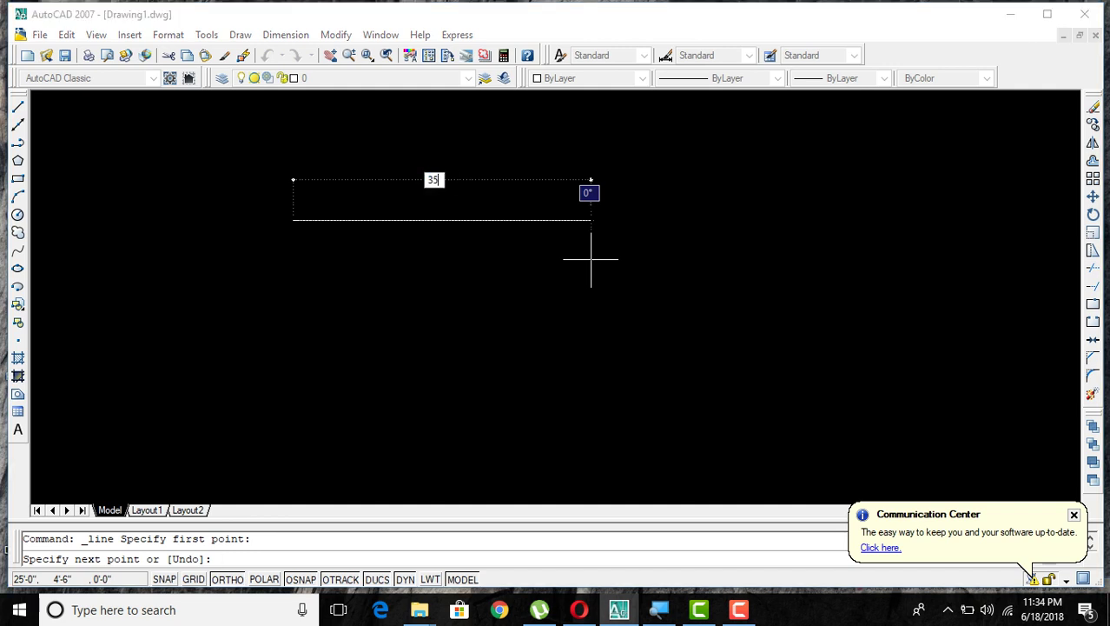
type("'")
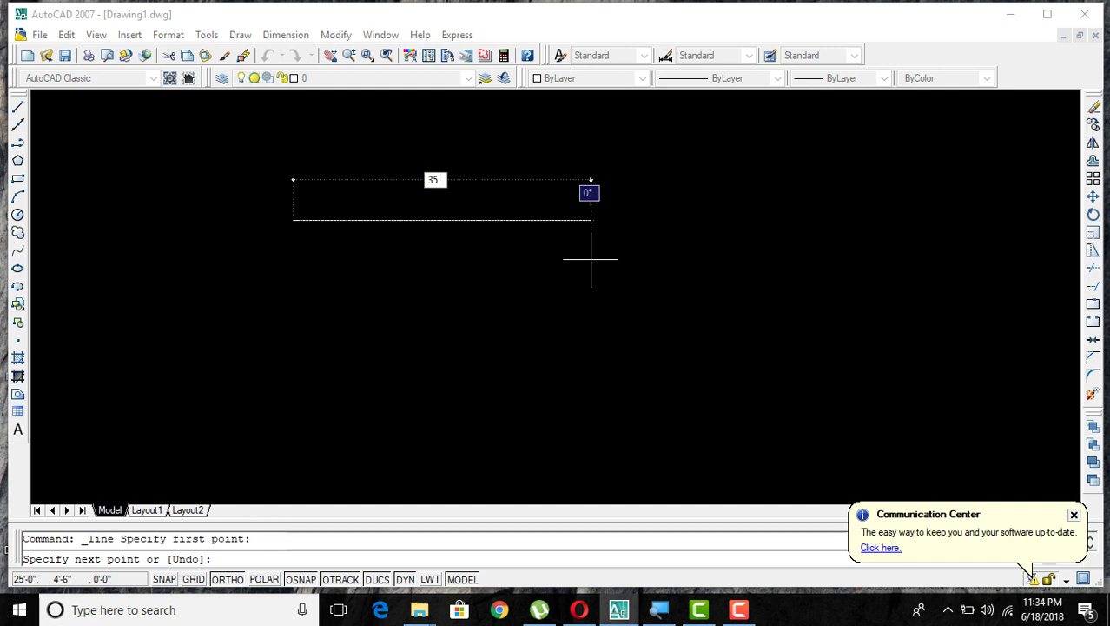
key("Return")
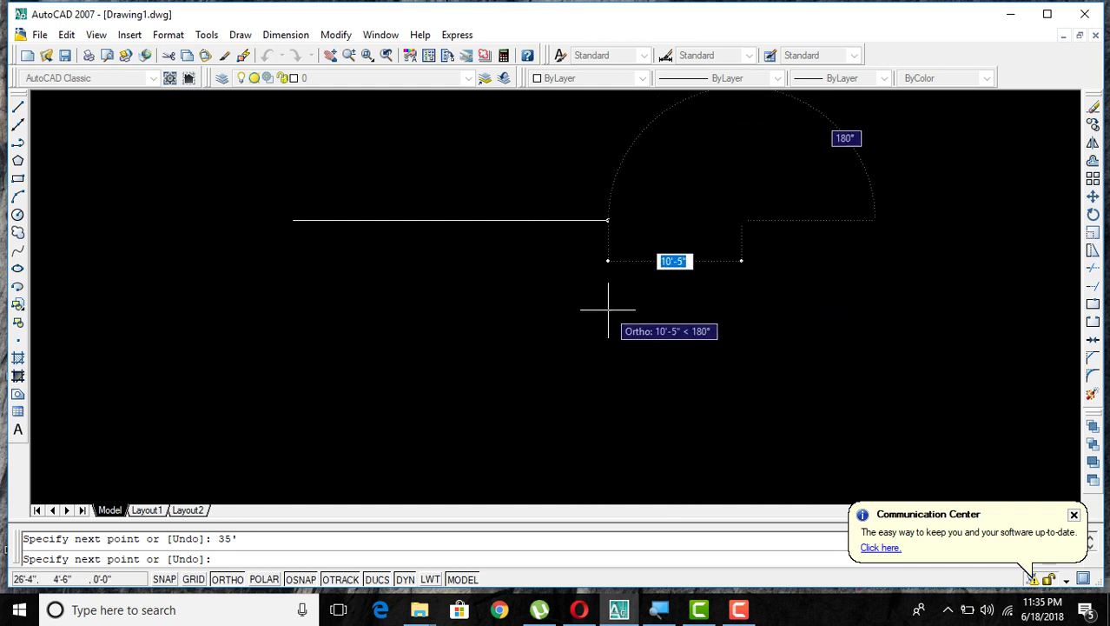
Continue with a 5' vertical line dropping from its right end, then recentre the view.
scroll(600, 339, "up", 1)
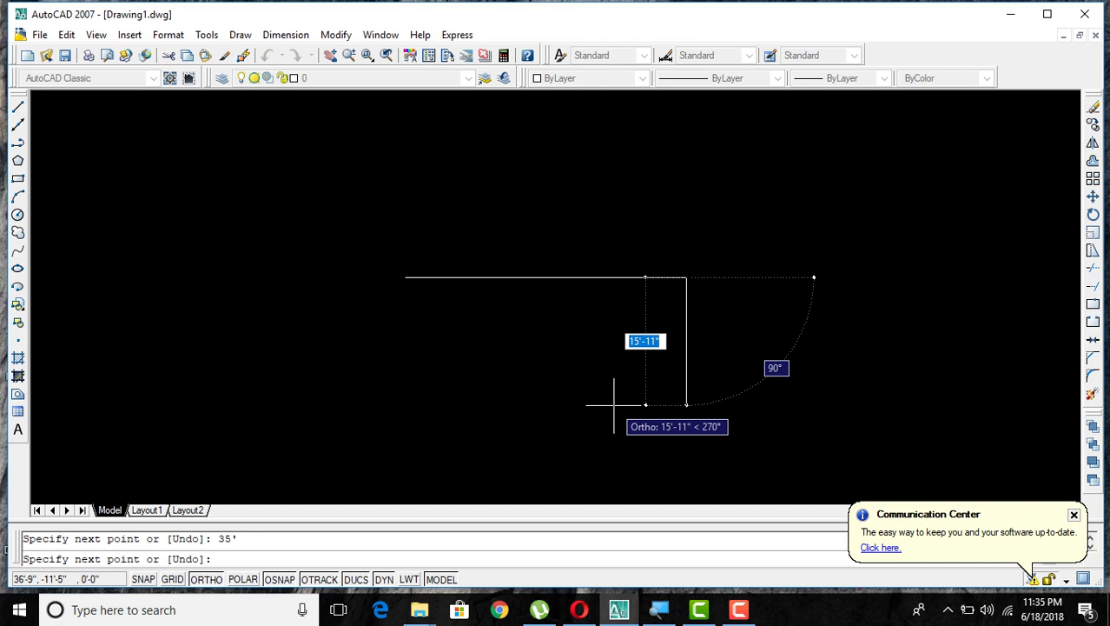
type("5")
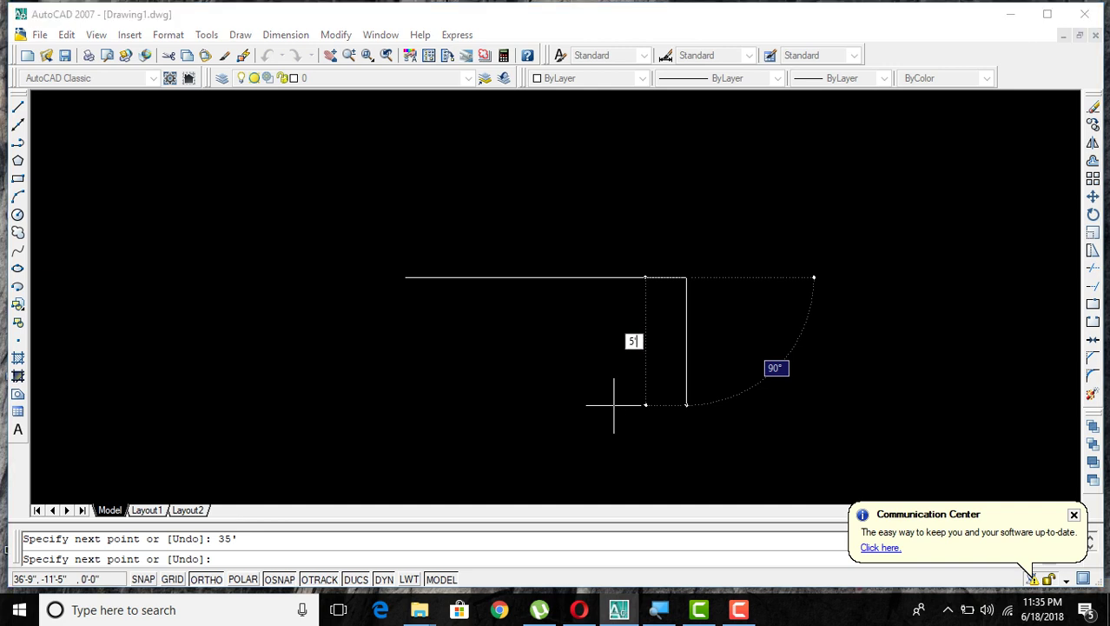
key("Return")
key("Return")
scroll(653, 374, "up", 1)
middle_click_drag(654, 374, 575, 344)
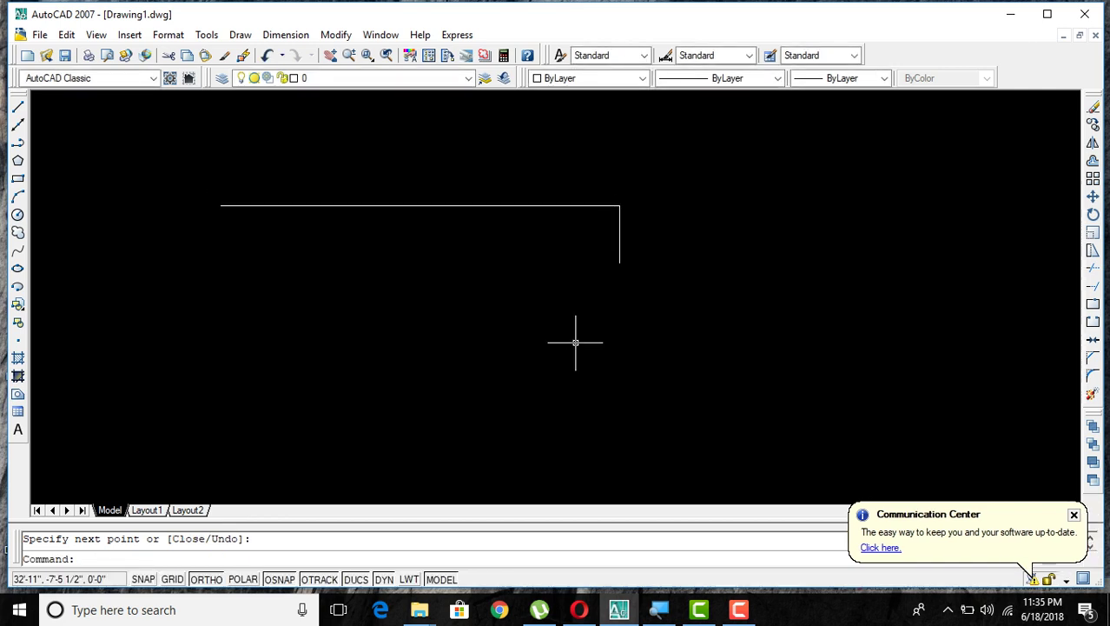
left_click(1092, 160)
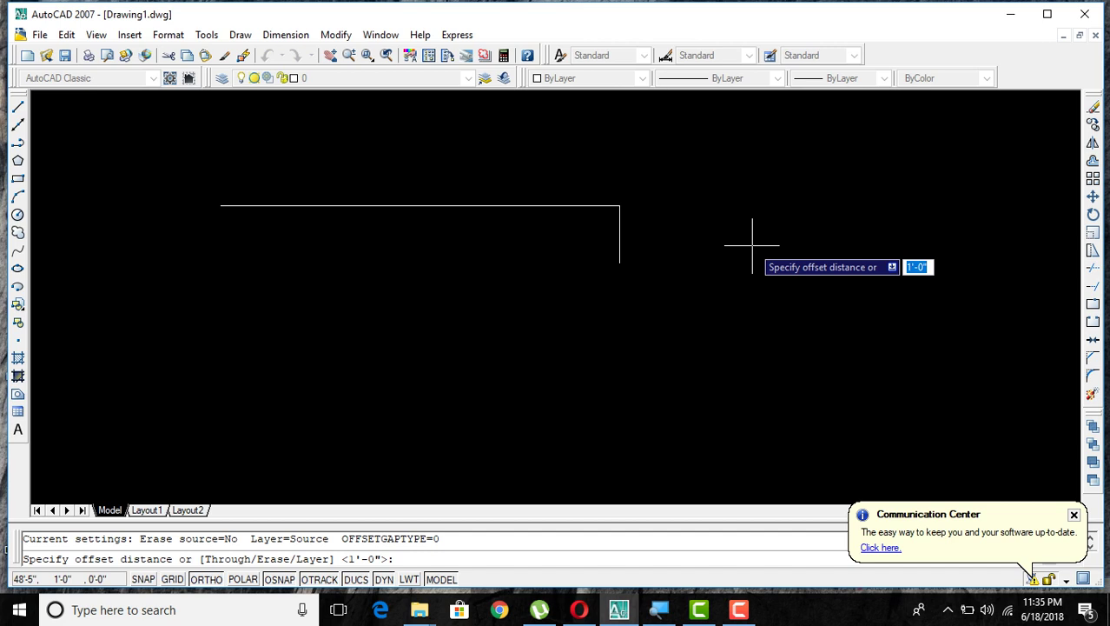
Offset the top line 5' downward to form the bottom side.
type("5'")
key("Return")
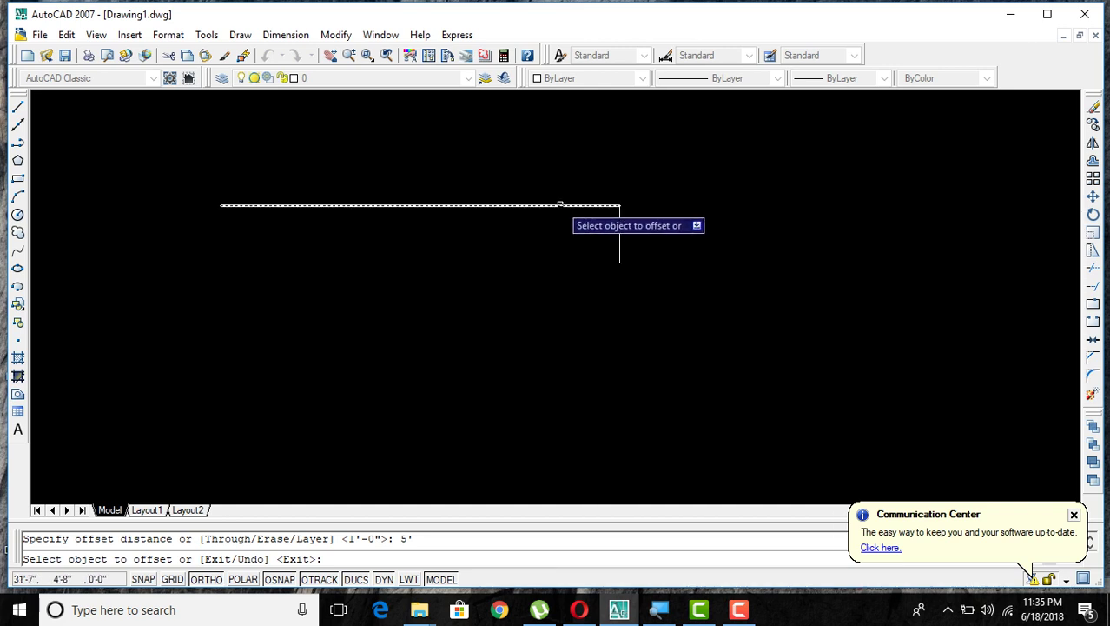
left_click(560, 205)
left_click(549, 252)
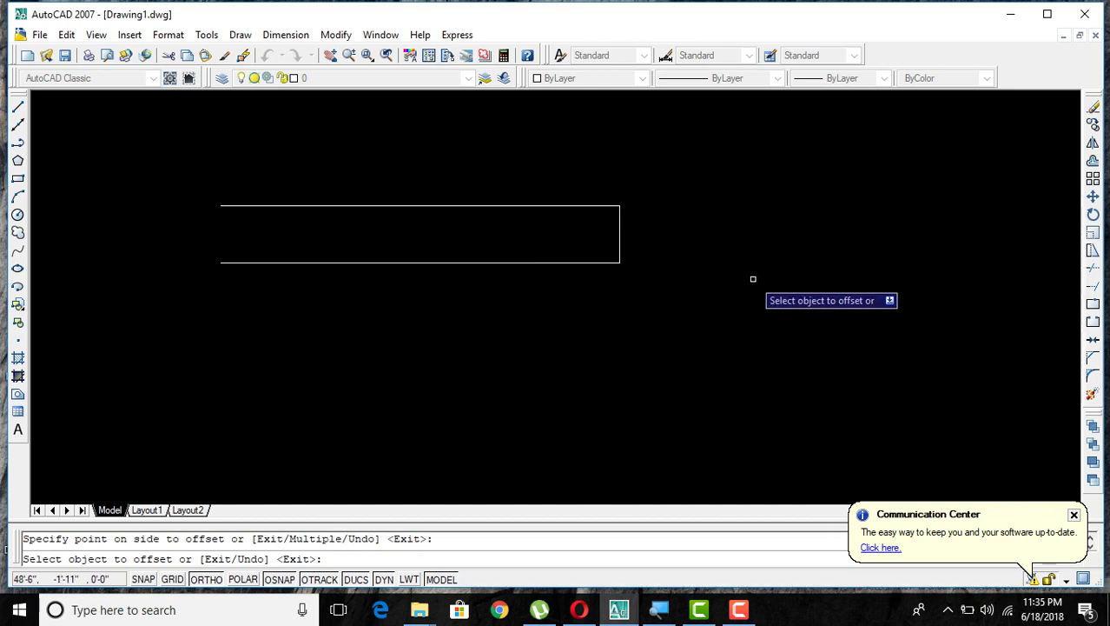
key("Escape")
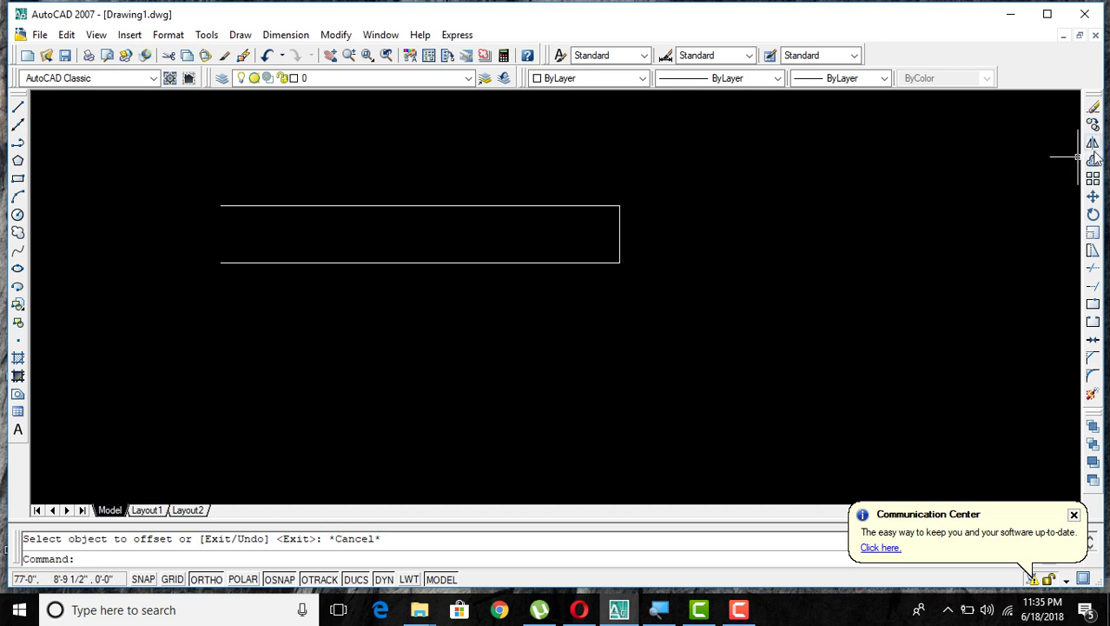
Offset the right edge 35' to the left to close the rectangle.
left_click(1093, 161)
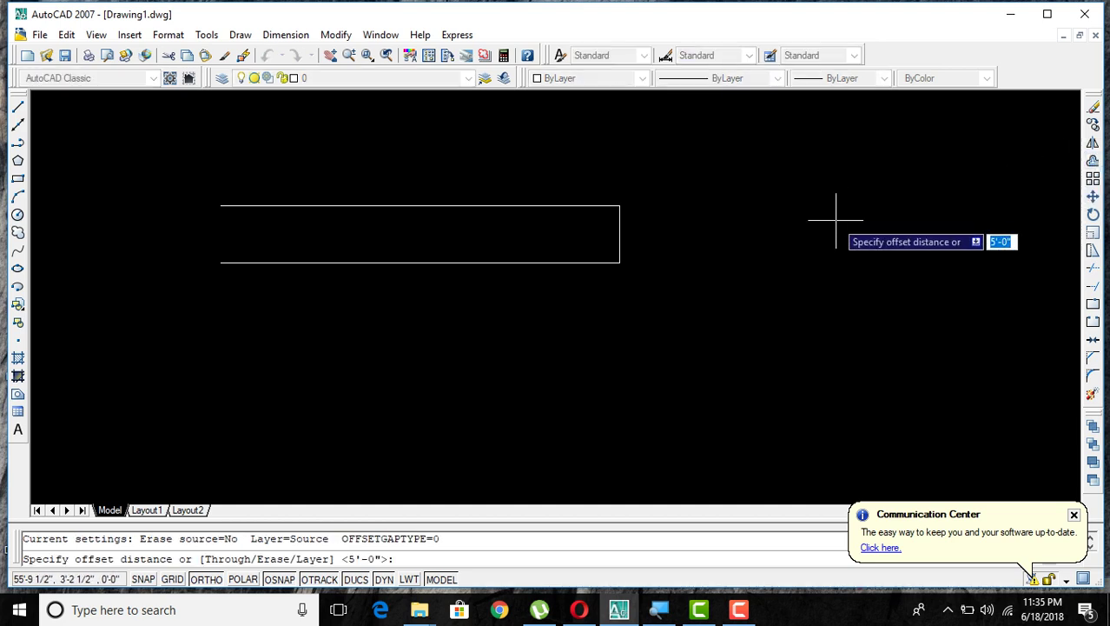
type("35'")
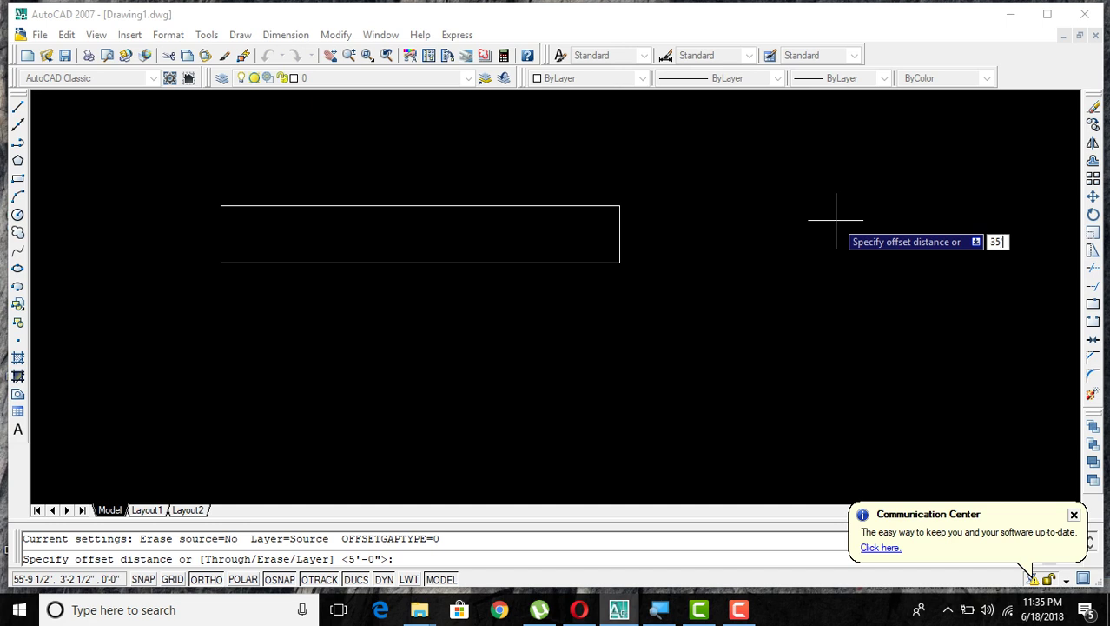
key("Return")
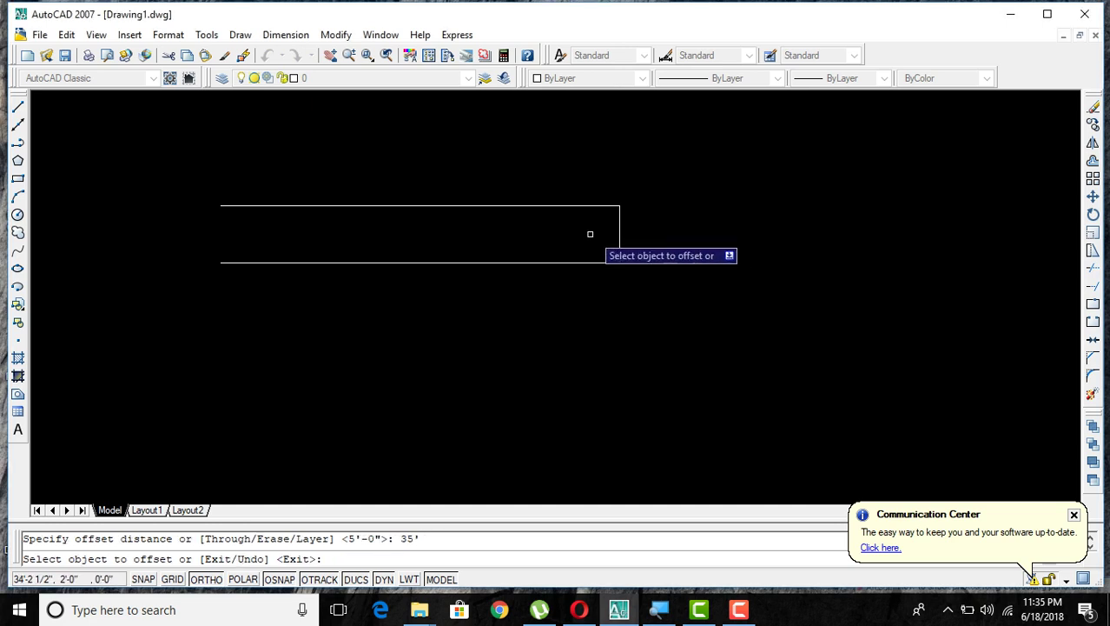
left_click(619, 239)
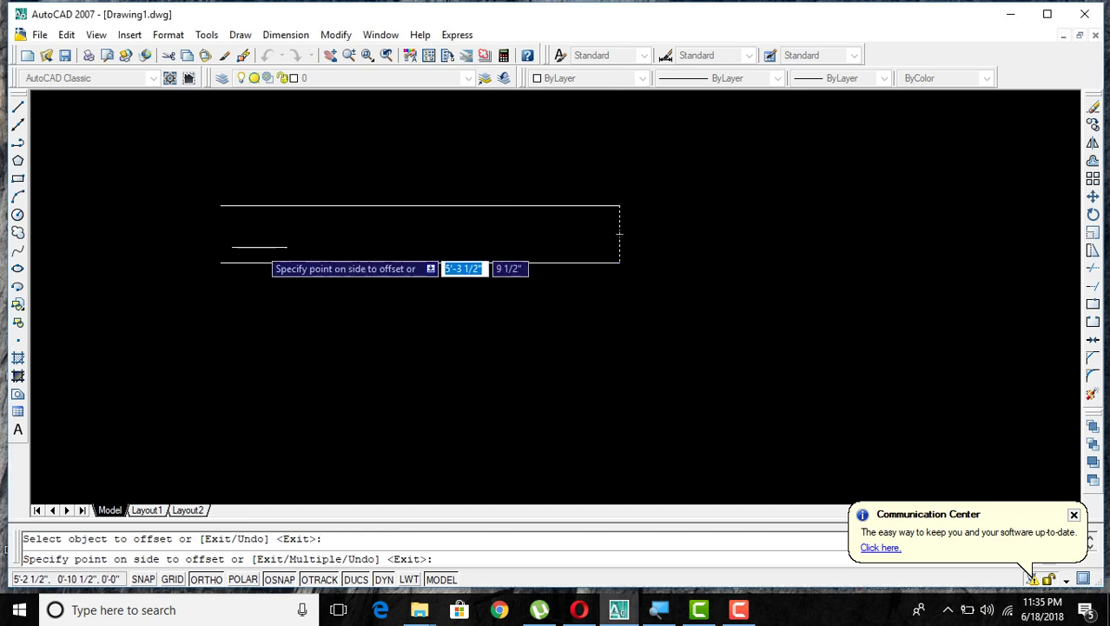
left_click(253, 245)
scroll(445, 235, "down", 3)
scroll(501, 253, "up", 2)
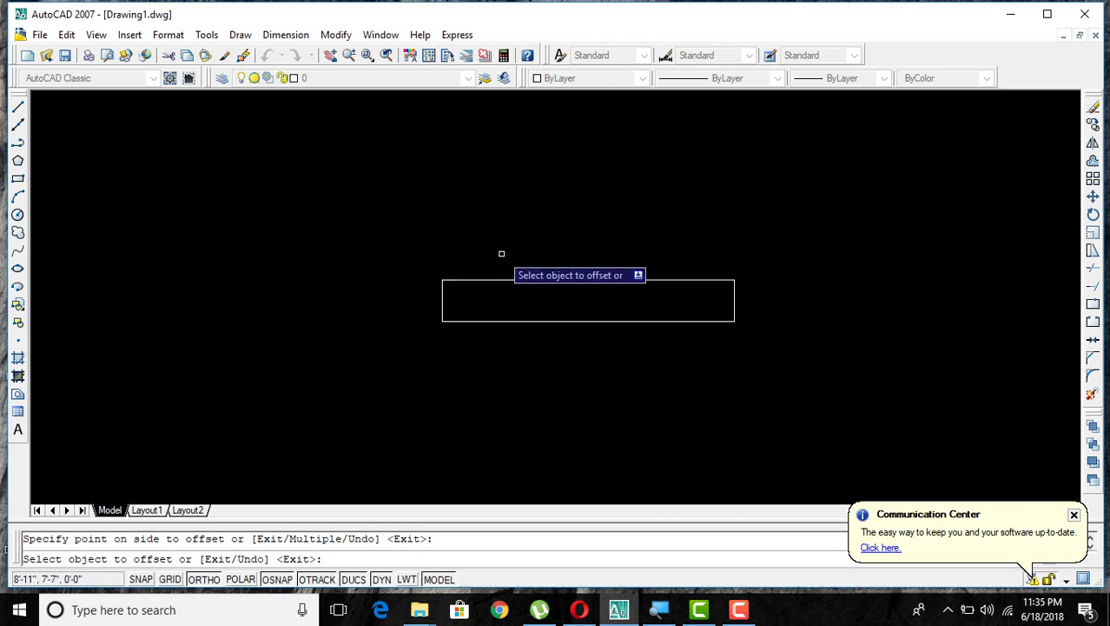
key("Escape")
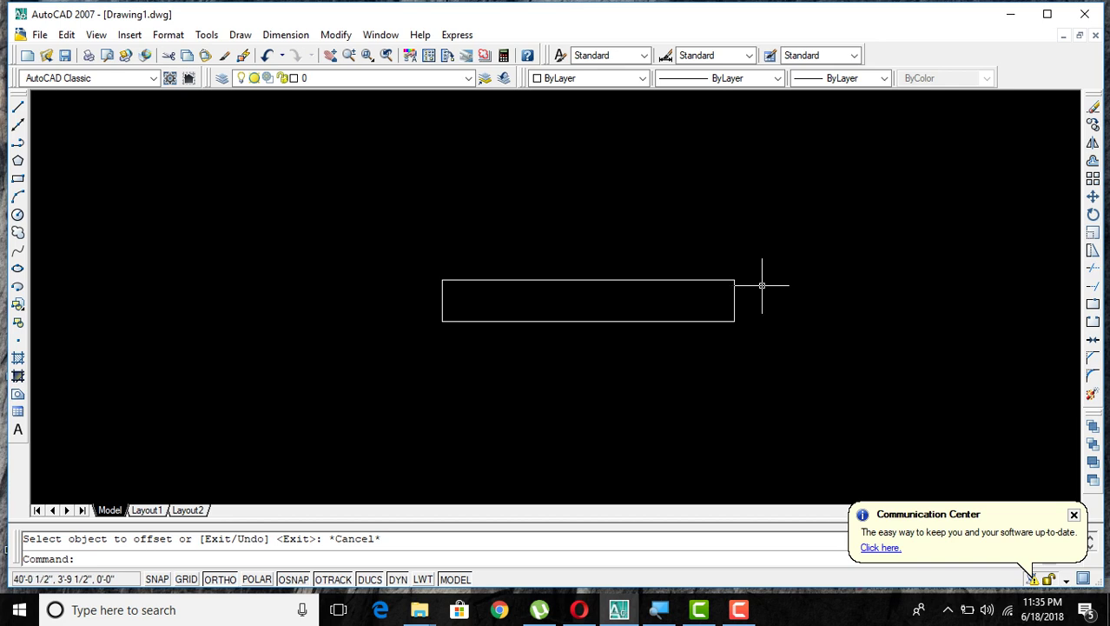
scroll(794, 292, "up", 2)
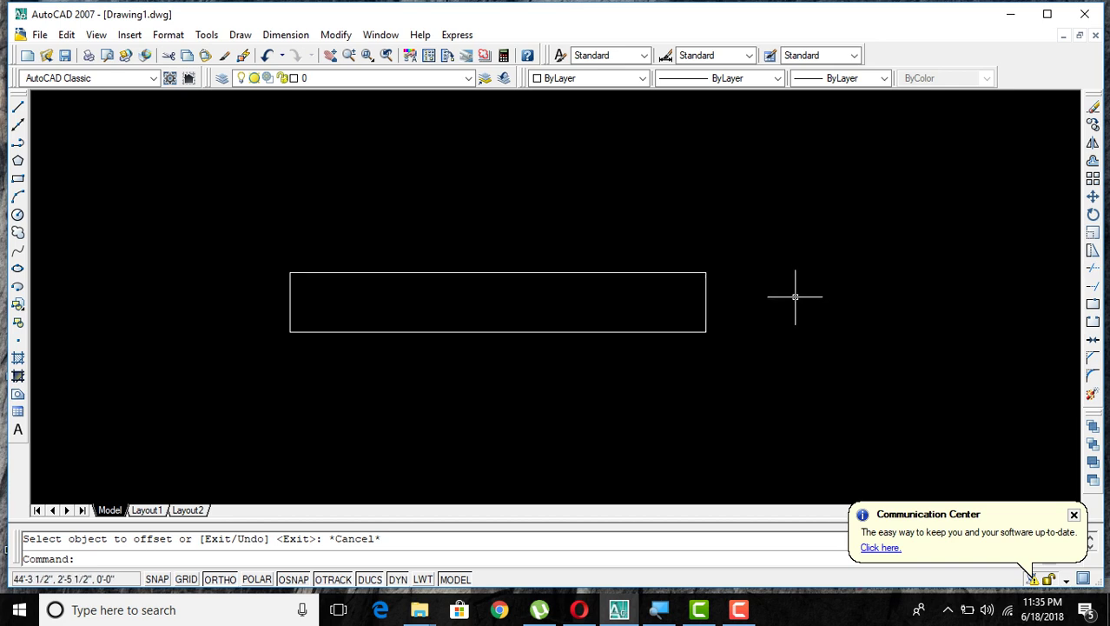
left_click(208, 234)
left_click(778, 407)
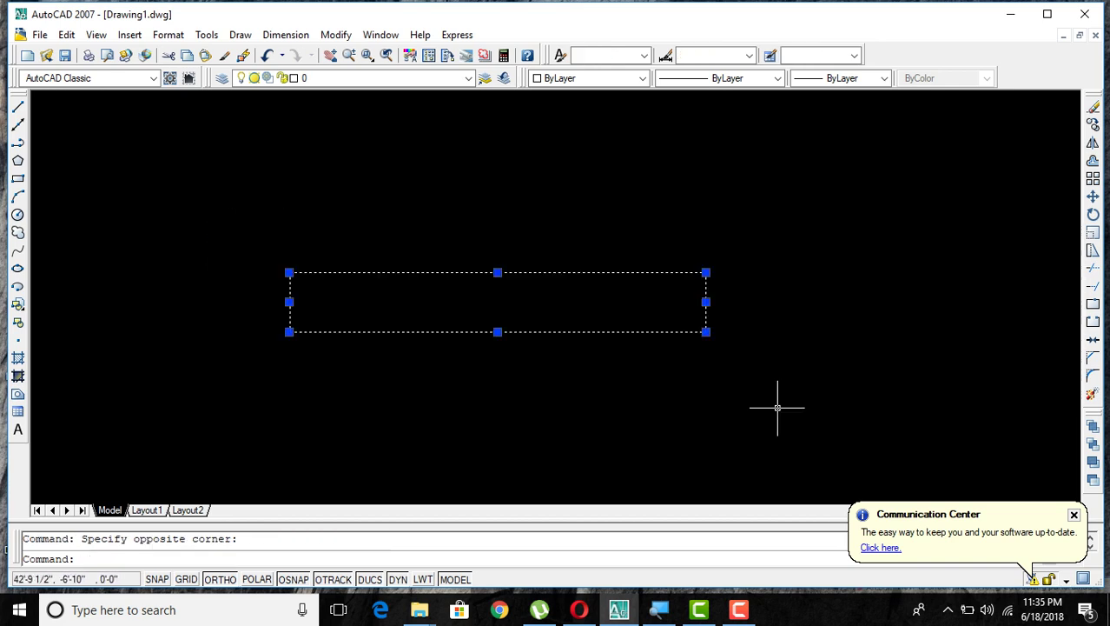
Attempt Explode on the rectangle, then cancel the empty selection, leaving the lines unchanged.
left_click(1092, 398)
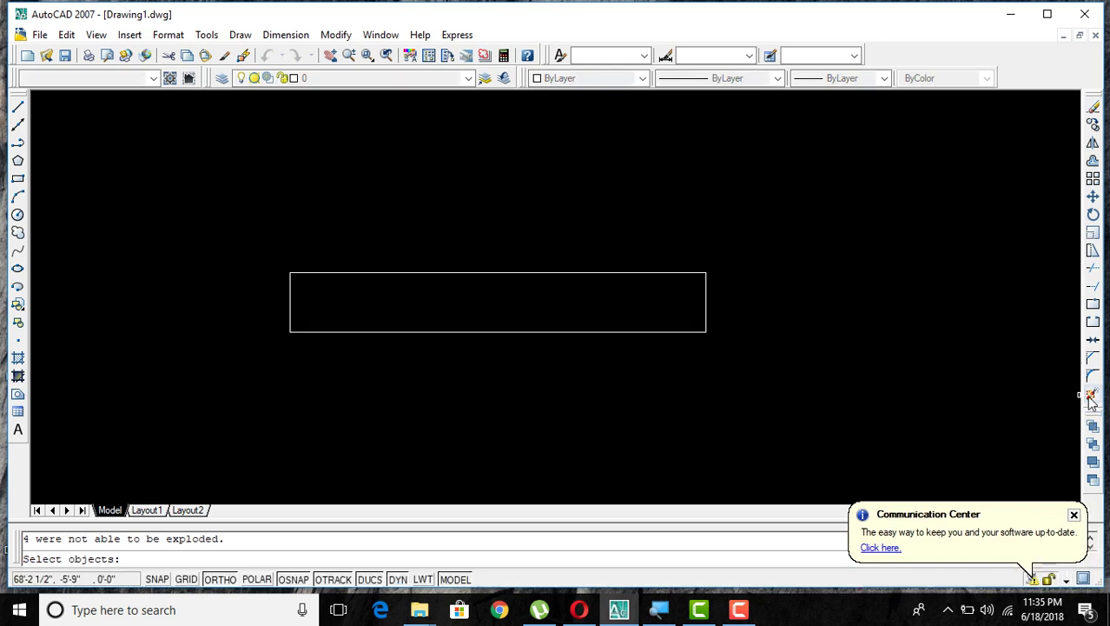
left_click(756, 397)
left_click(756, 398)
scroll(777, 342, "down", 2)
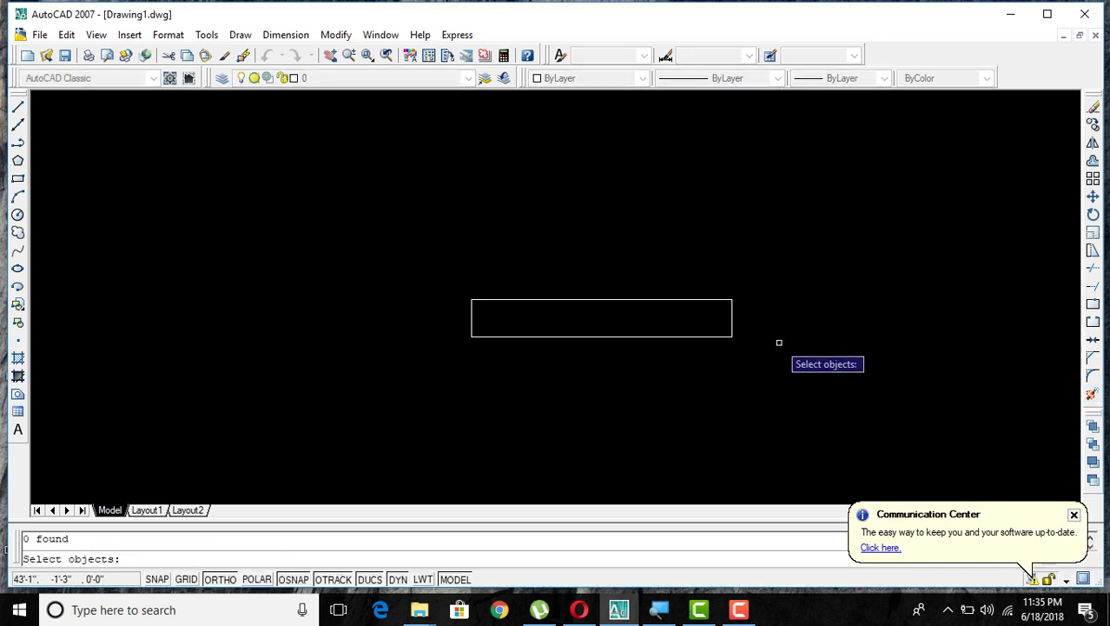
key("Escape")
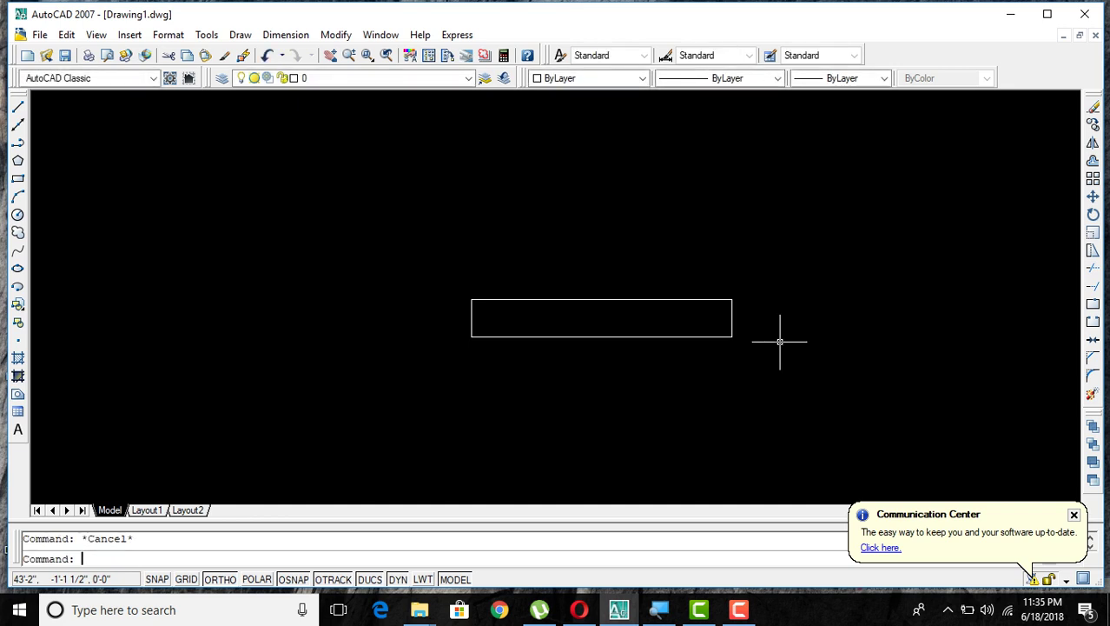
scroll(780, 341, "up", 1)
scroll(779, 341, "up", 1)
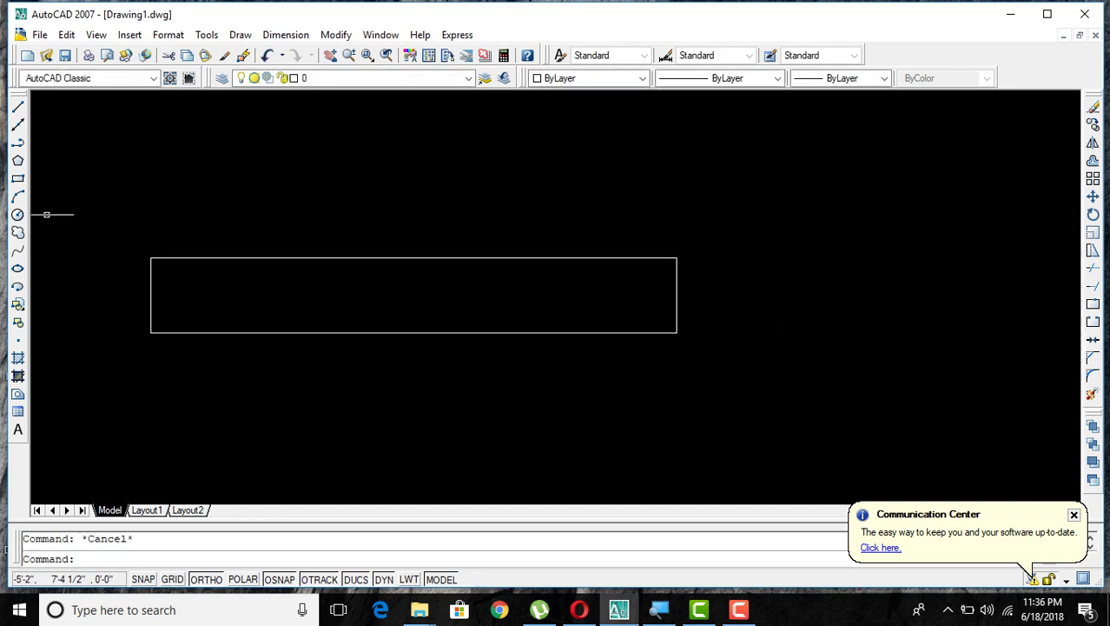
left_click(1092, 163)
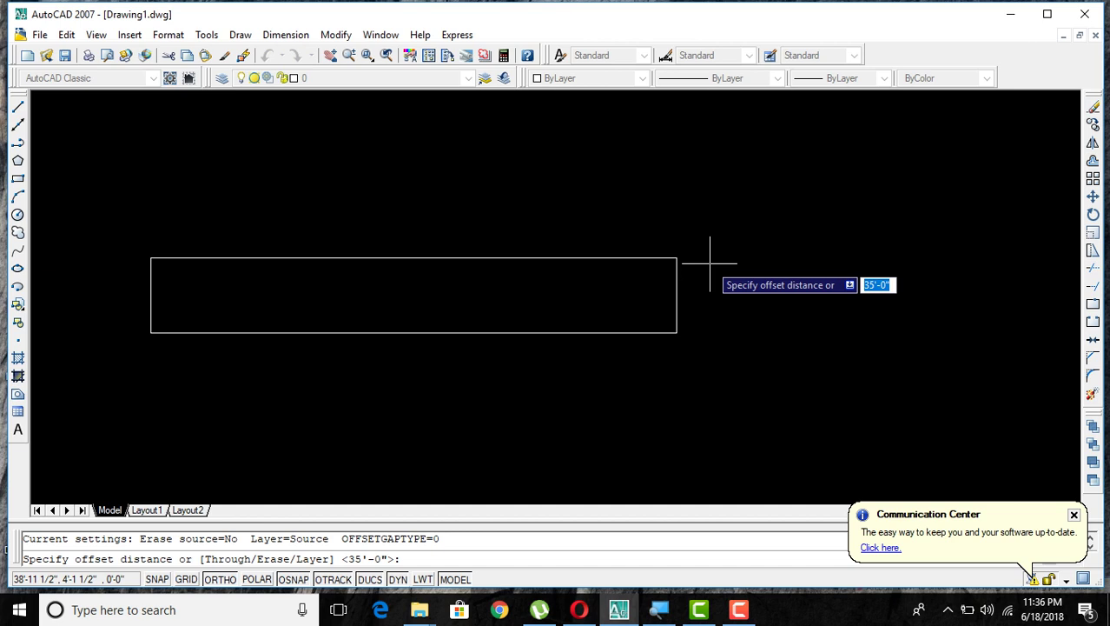
Set the offset distance to 5' and add the first three vertical dividers from the right edge.
key("BackSpace")
type("5")
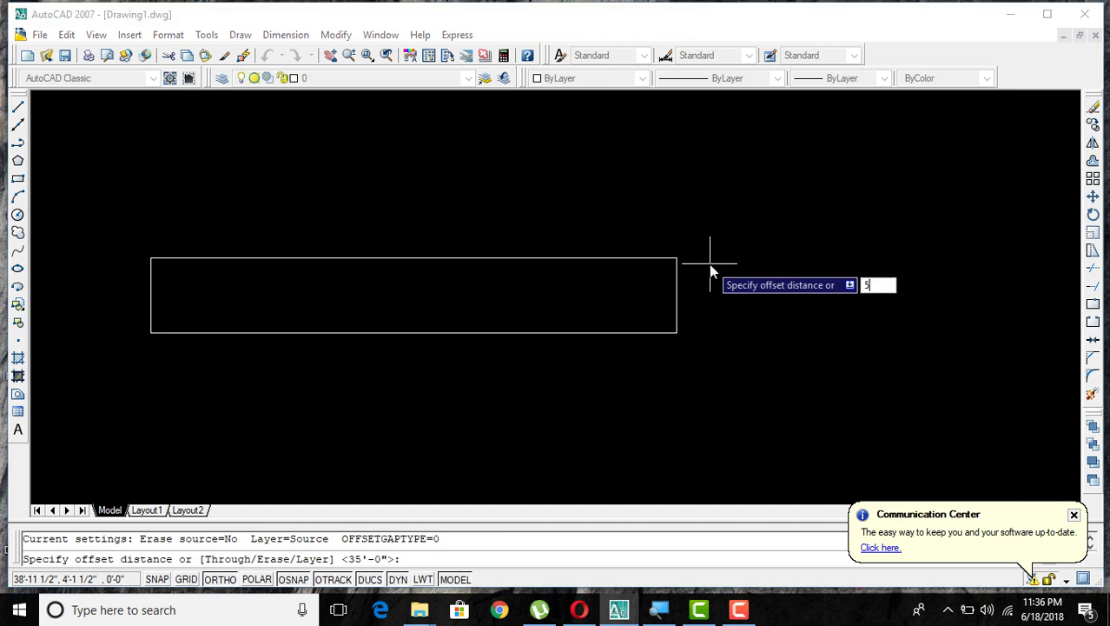
key("Return")
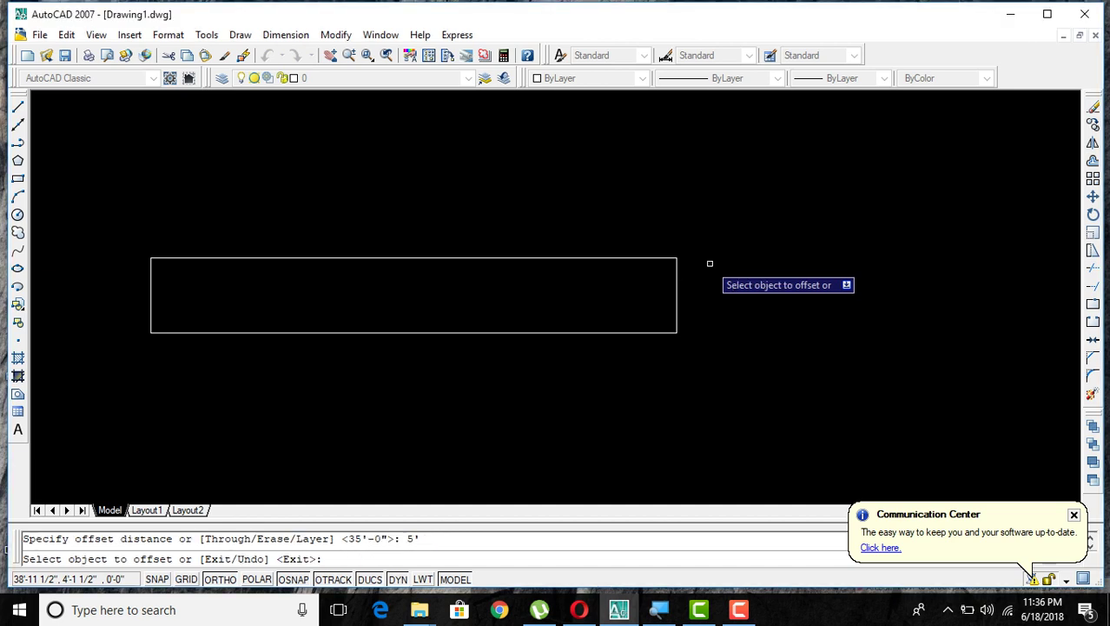
left_click(677, 295)
left_click(644, 295)
left_click(601, 295)
left_click(540, 295)
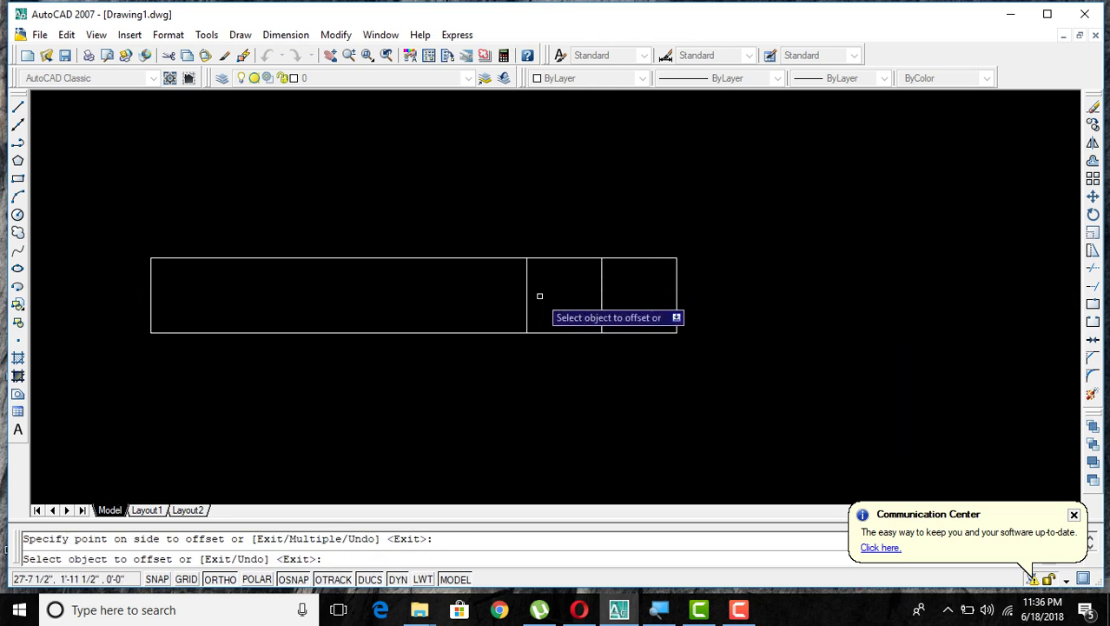
left_click(527, 298)
left_click(460, 292)
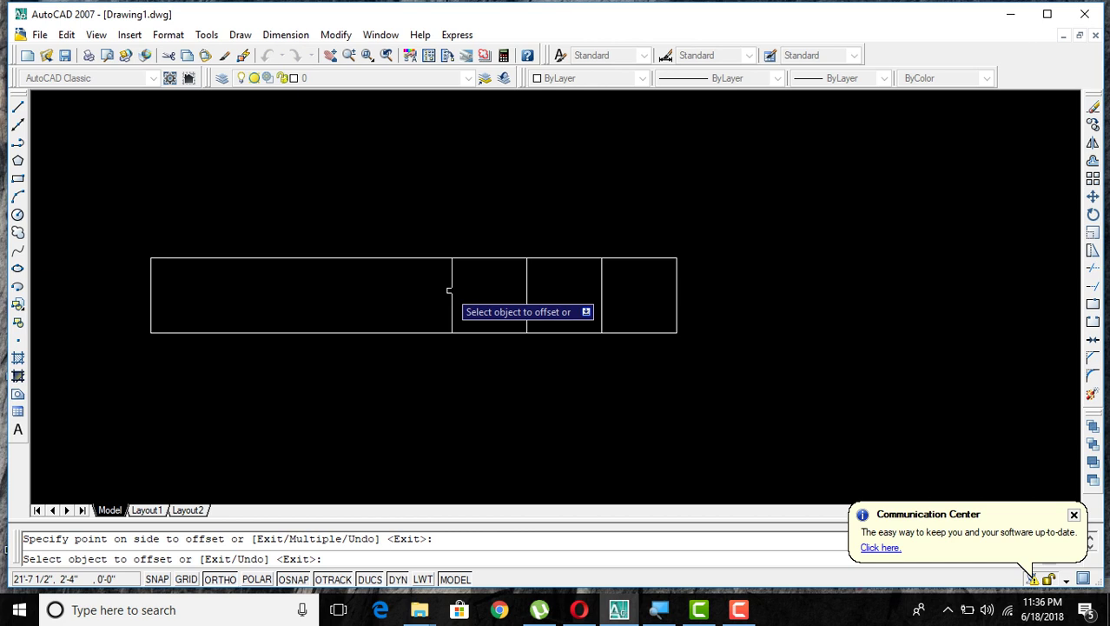
Add three more 5' dividers leftward, completing seven equal squares.
left_click(451, 292)
left_click(356, 292)
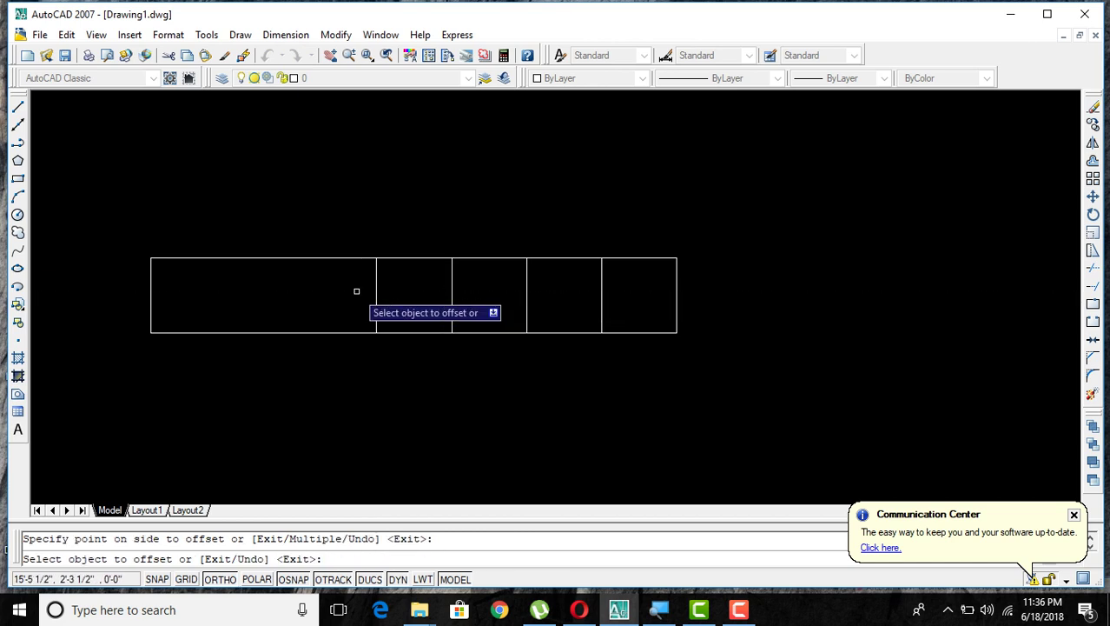
left_click(376, 290)
left_click(291, 289)
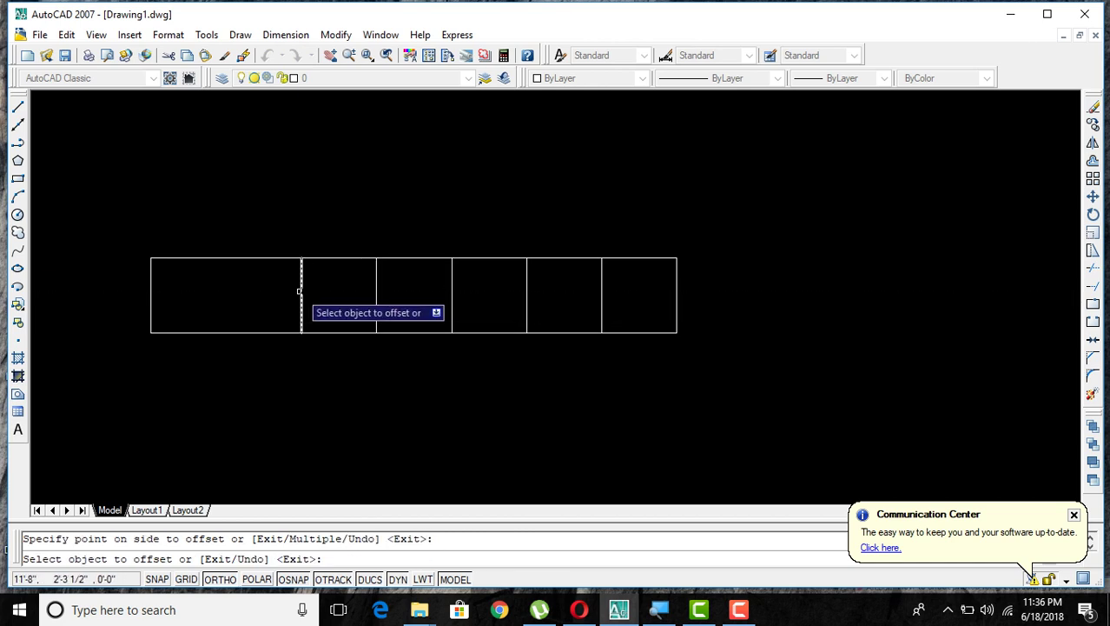
left_click(300, 291)
left_click(233, 293)
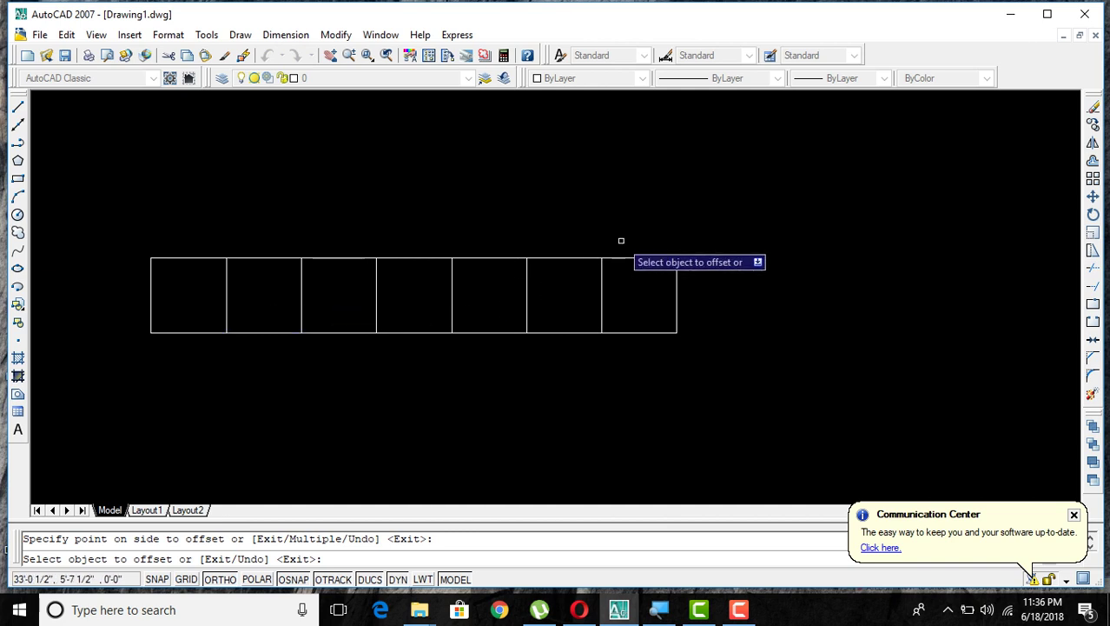
key("Escape")
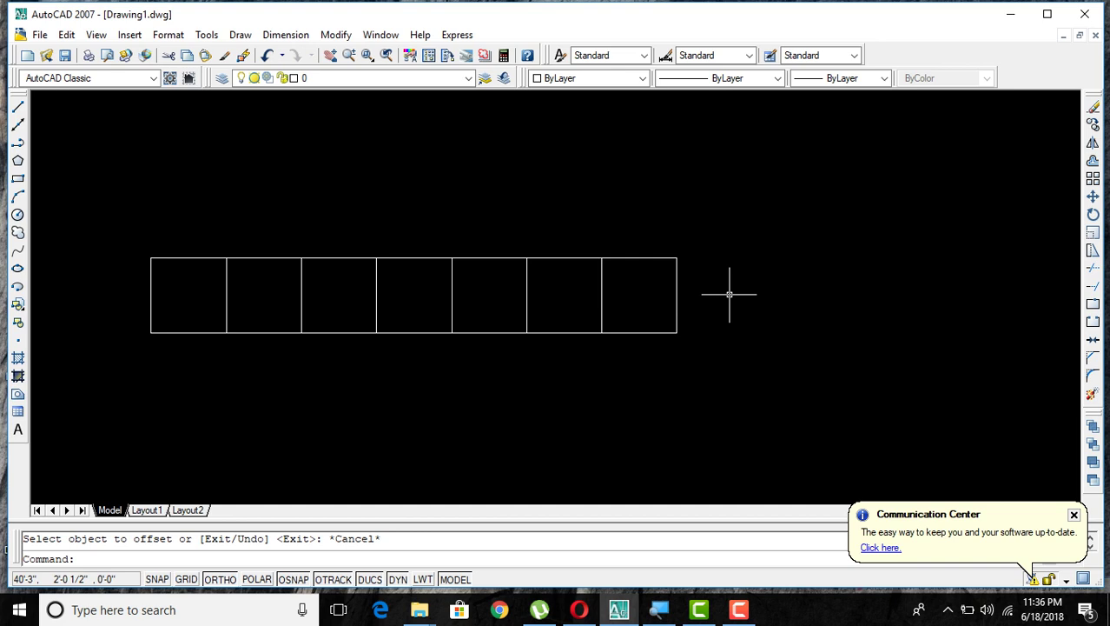
left_click(714, 292)
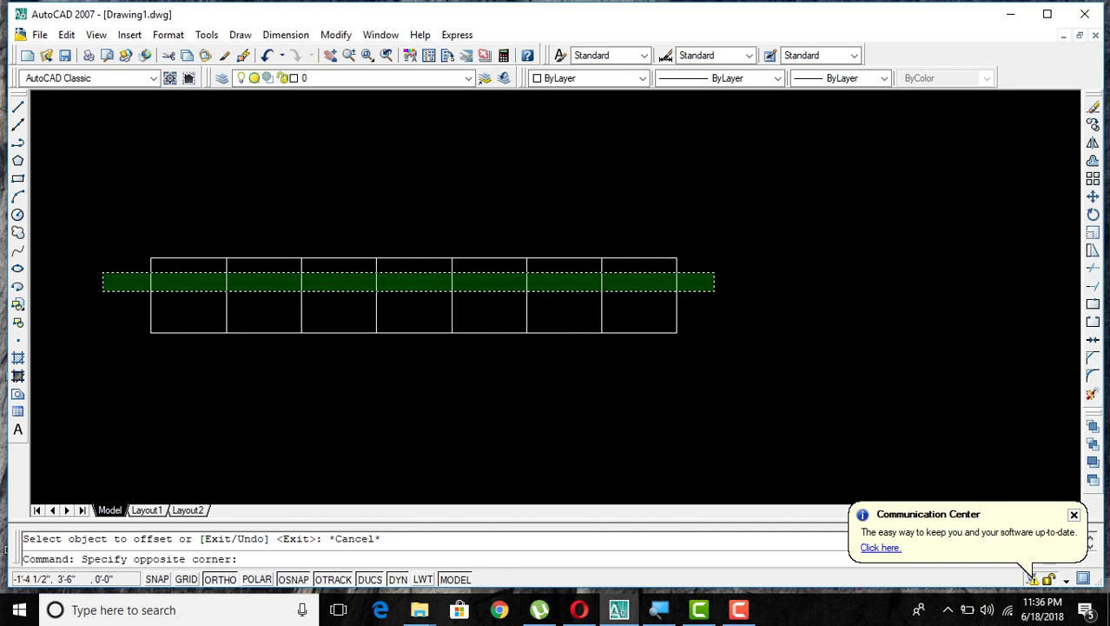
Crossing-select the vertical edges and six dividers and set their colour to Blue.
left_click(102, 273)
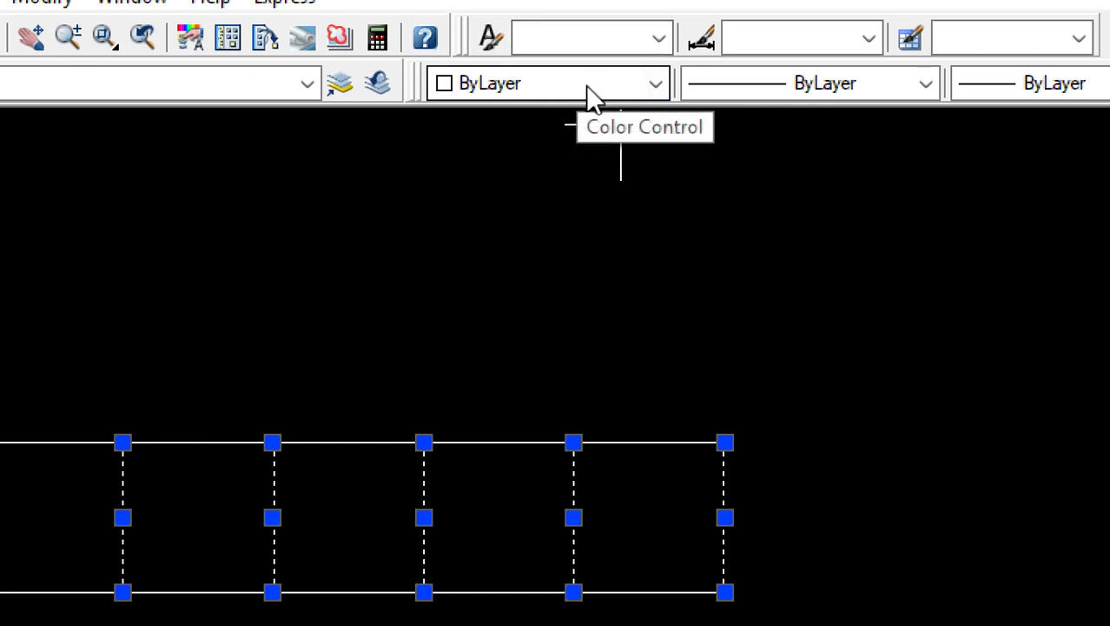
left_click(643, 79)
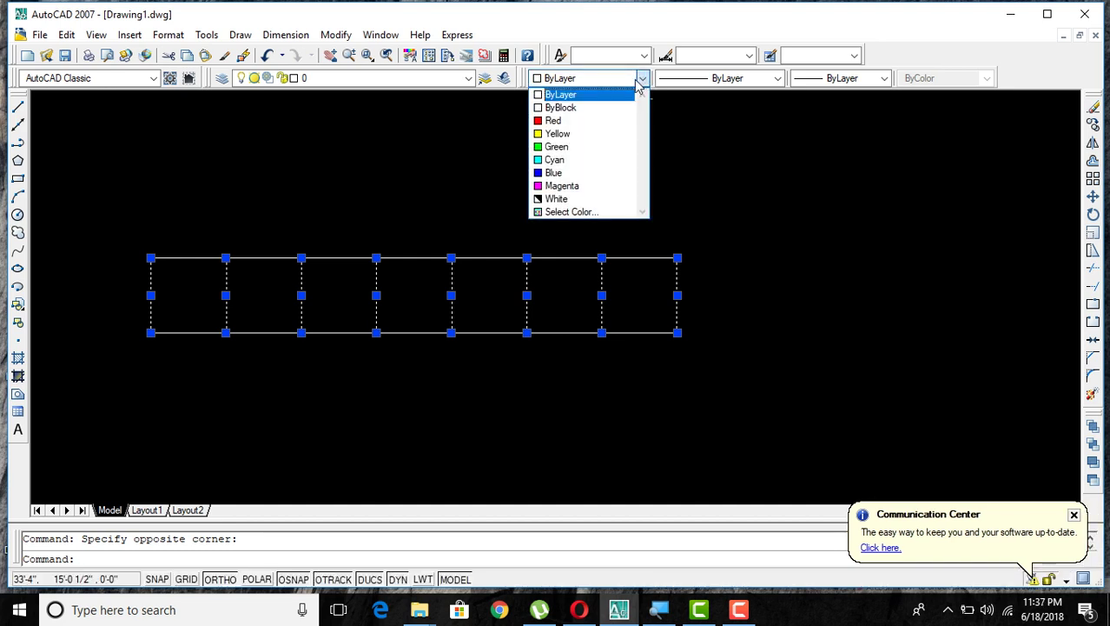
left_click(582, 173)
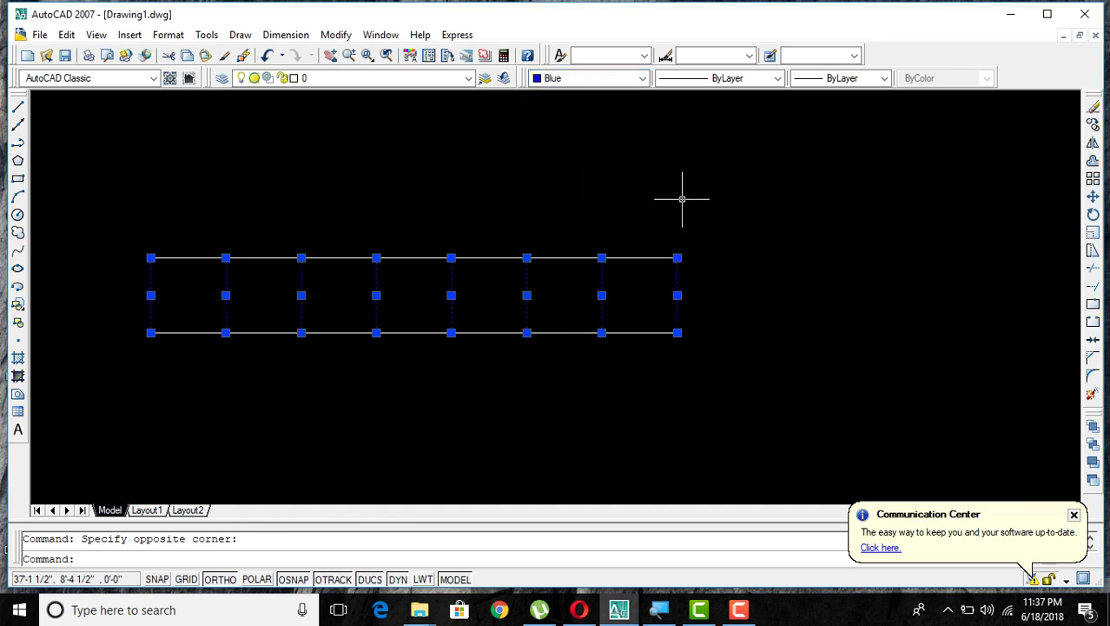
key("Escape")
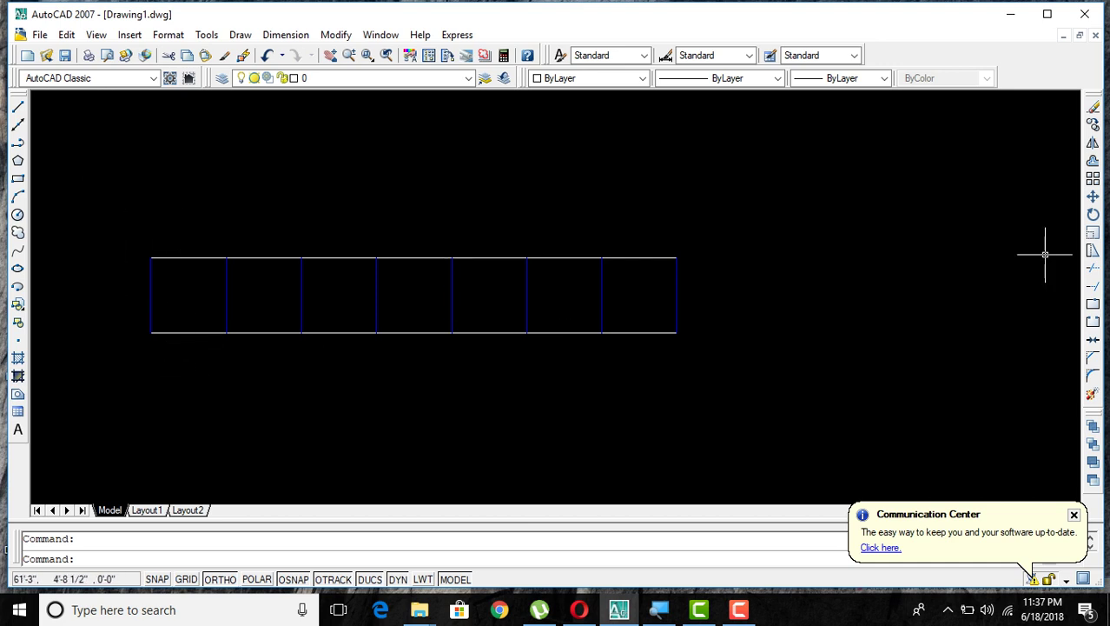
Offset the top edge downward repeatedly at 12-unit spacing, adding four horizontal lines.
left_click(1093, 161)
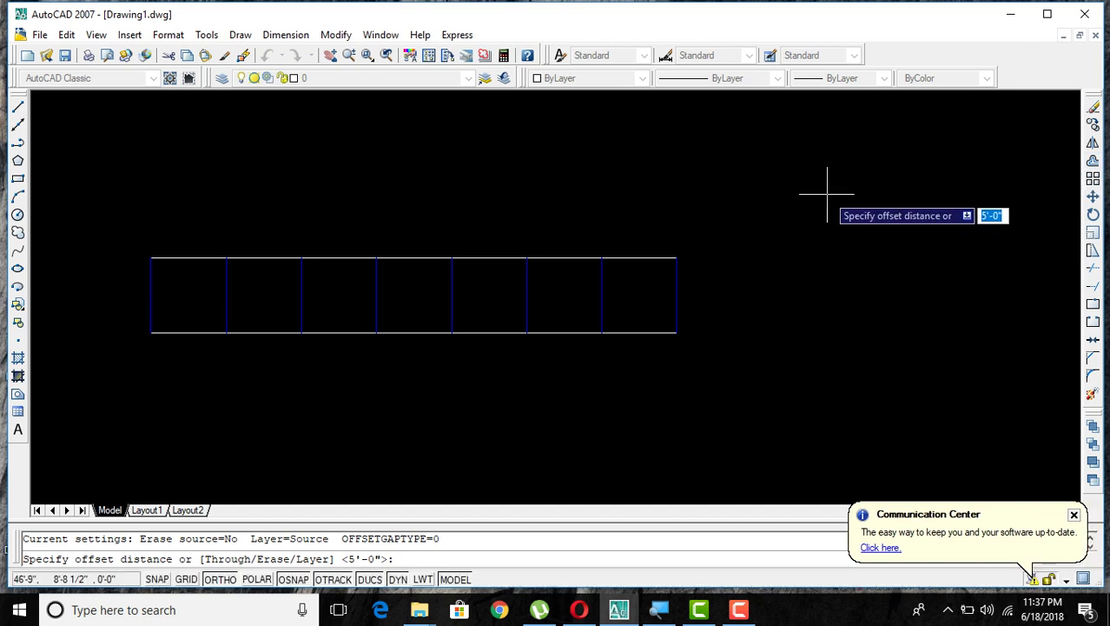
type("12")
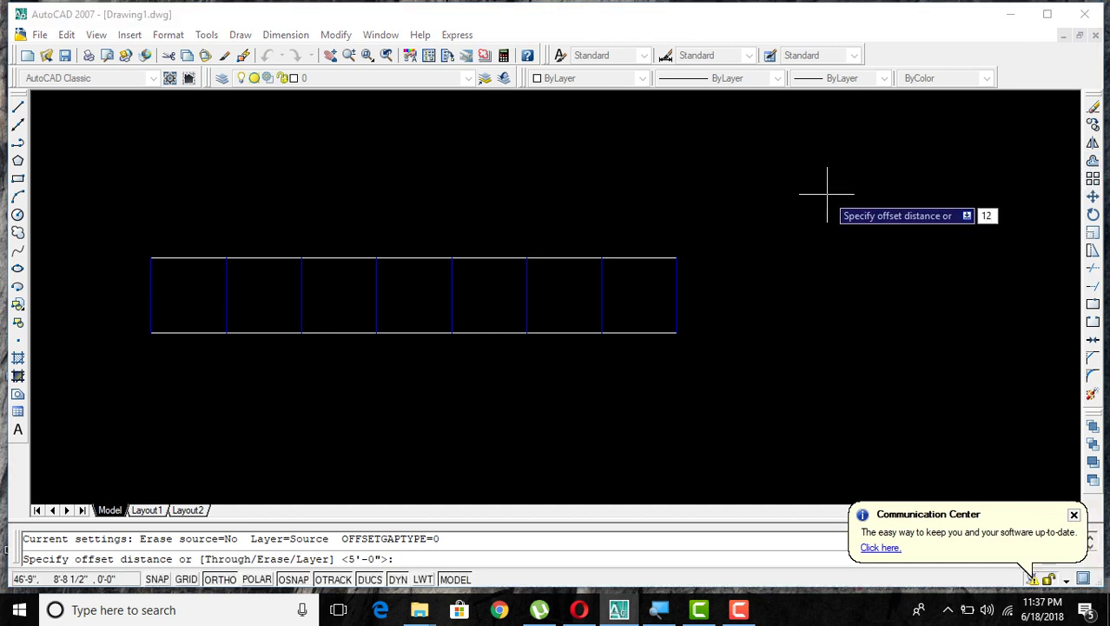
key("Return")
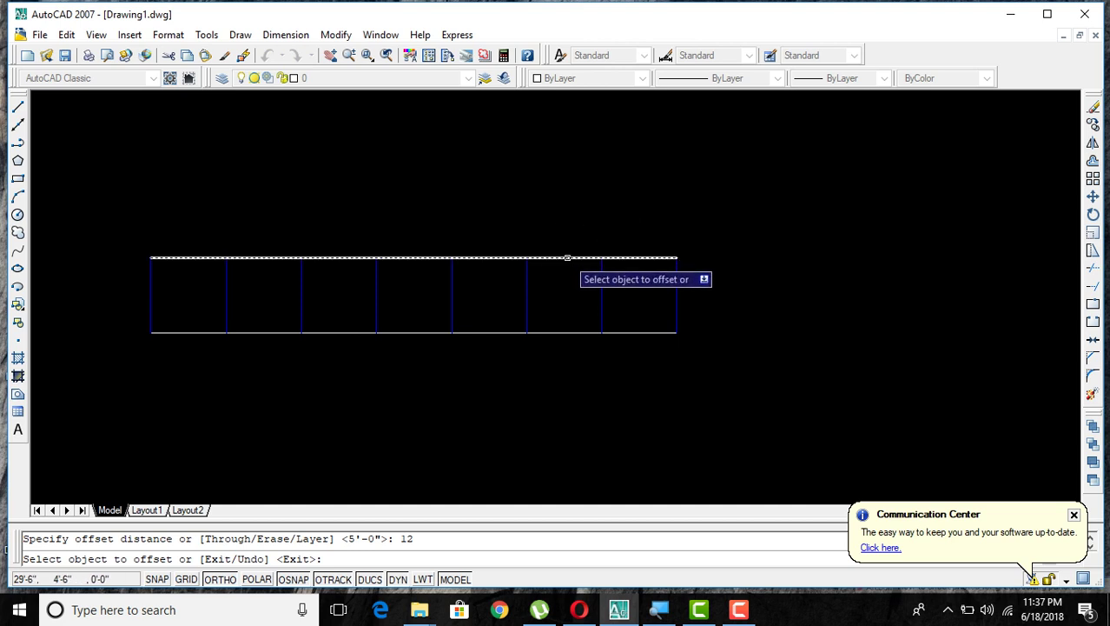
left_click(567, 257)
left_click(563, 287)
left_click(562, 272)
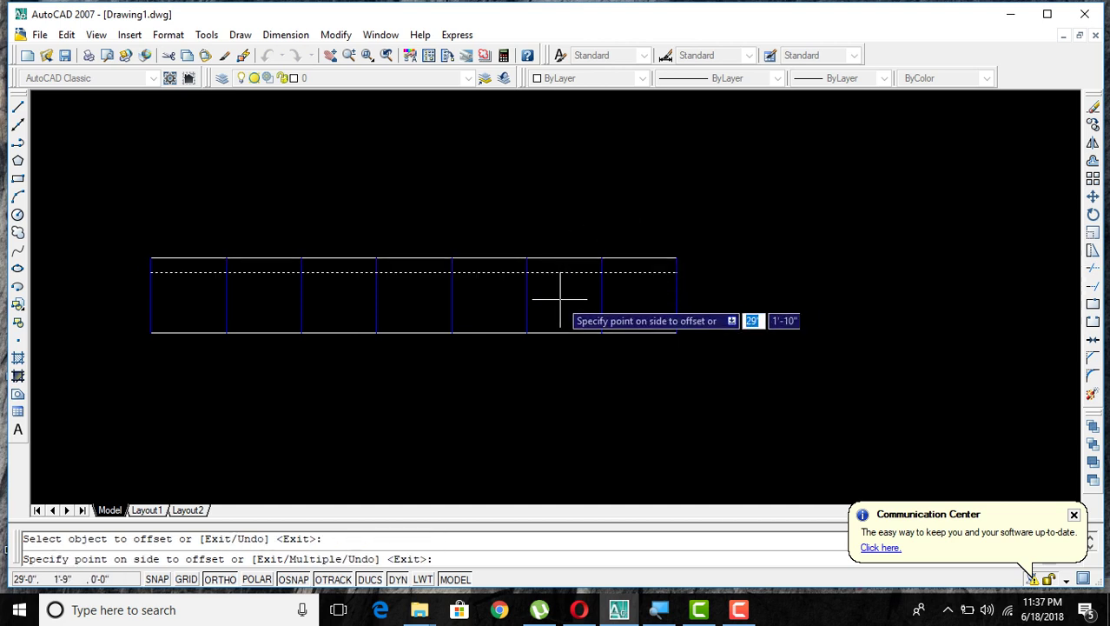
left_click(560, 292)
left_click(561, 288)
left_click(564, 302)
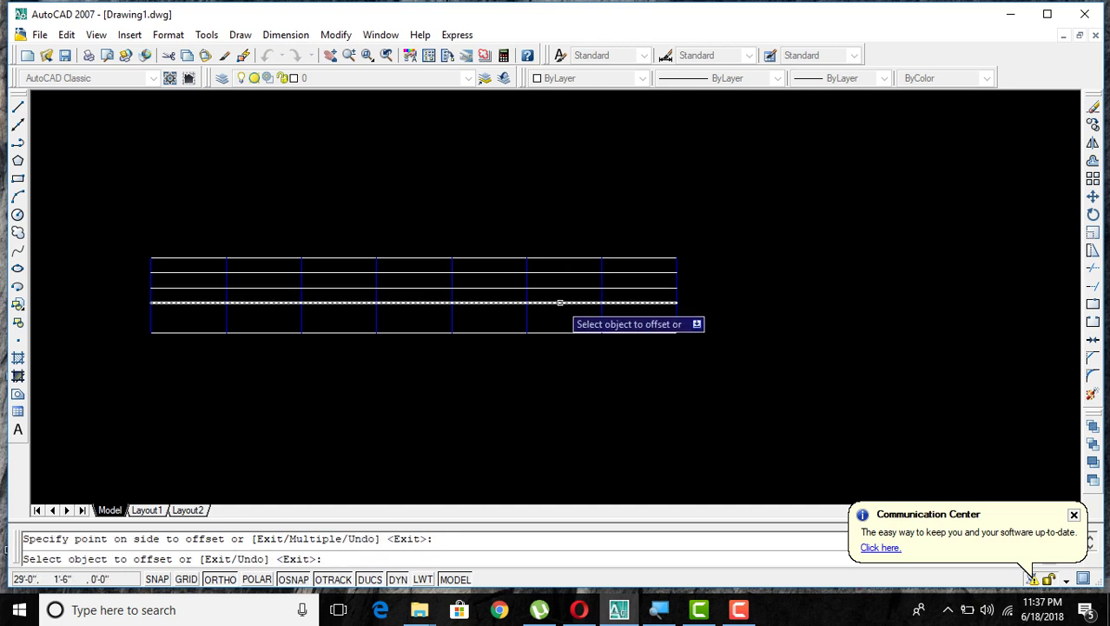
left_click(558, 302)
left_click(716, 310)
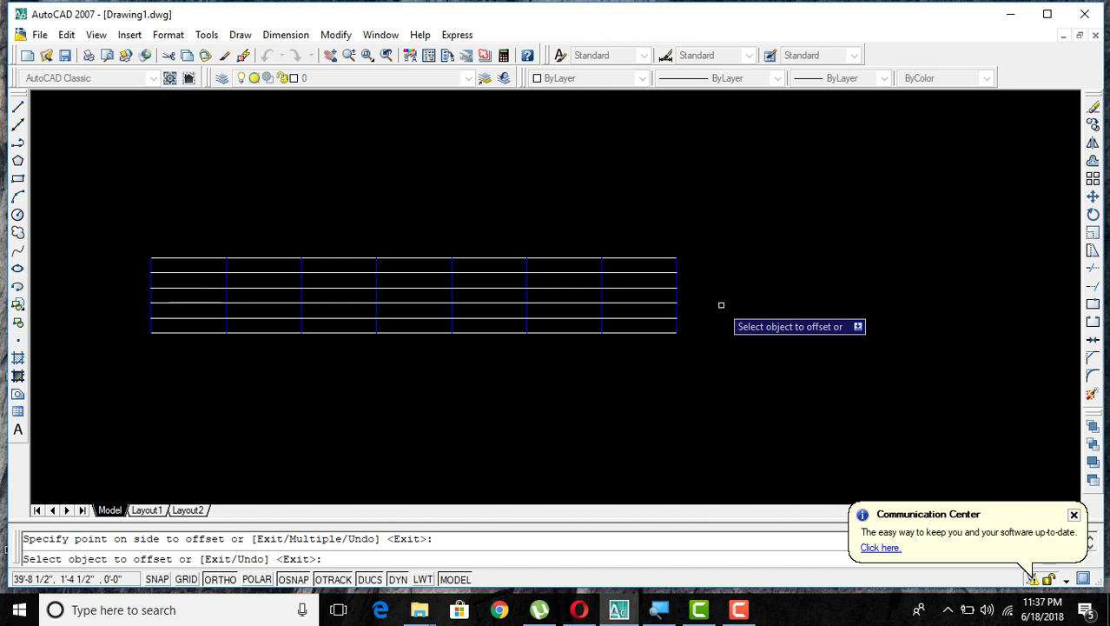
Select all six horizontal lines, set their colour to Green, and recentre the grid.
key("Escape")
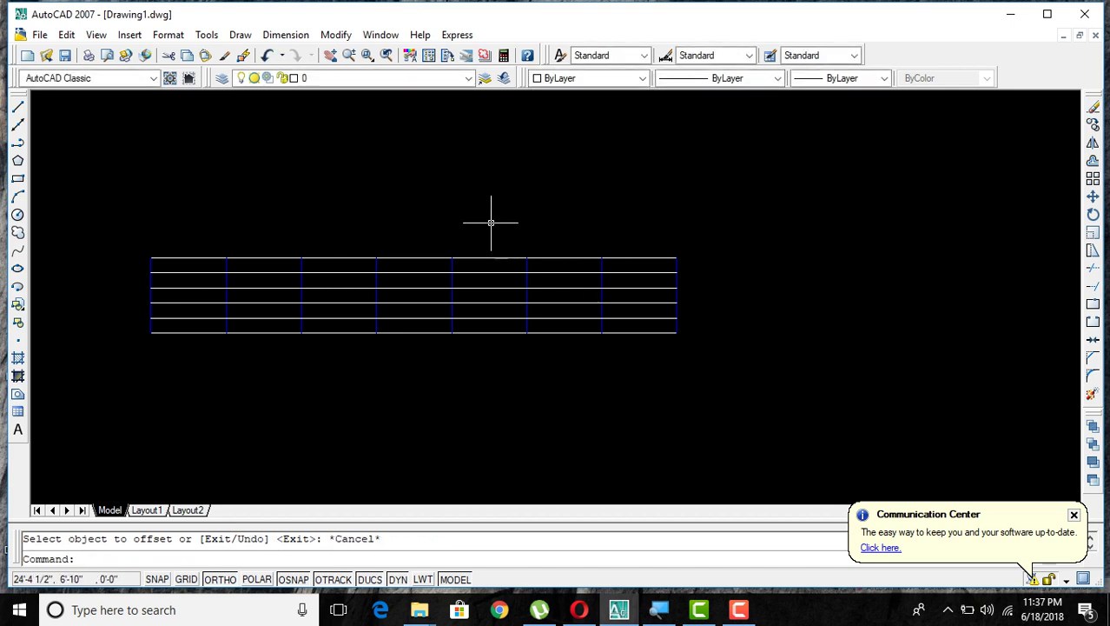
left_click(492, 227)
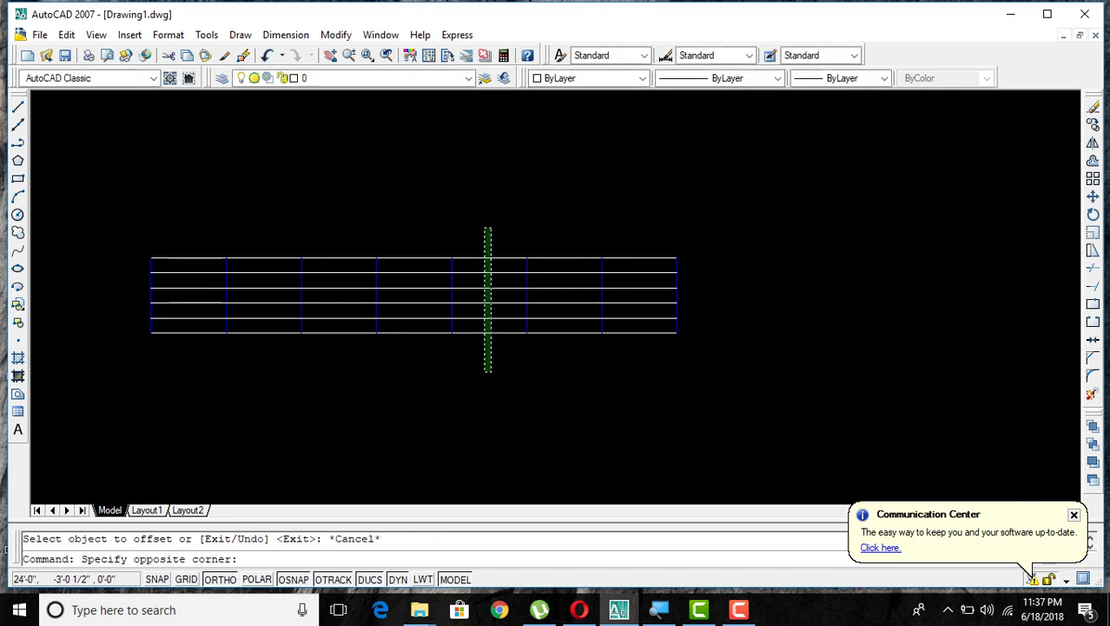
left_click(480, 374)
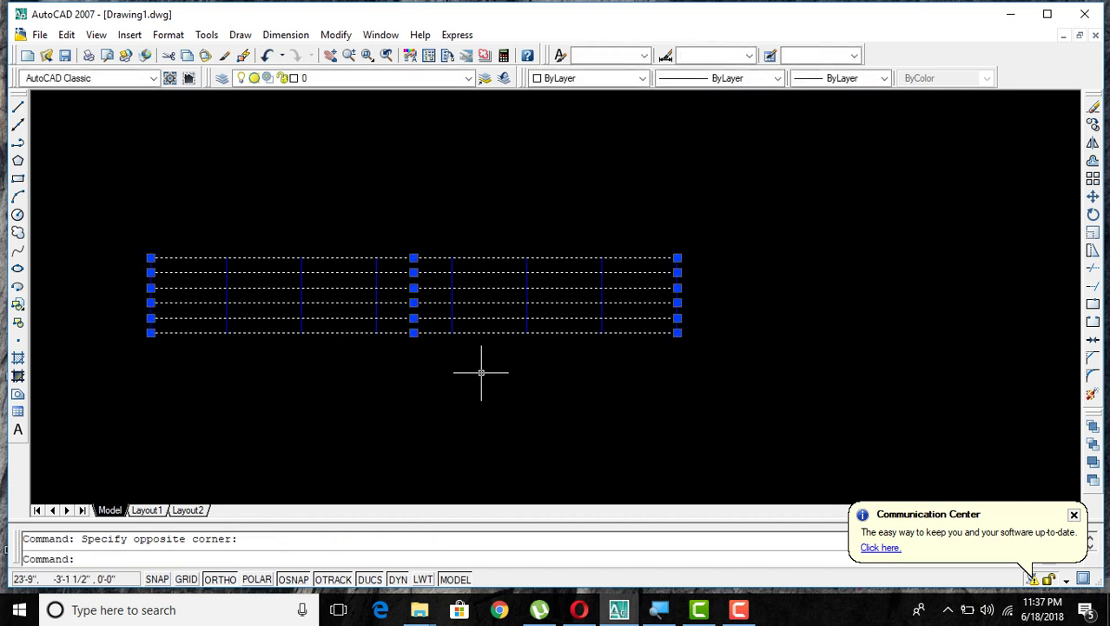
left_click(642, 78)
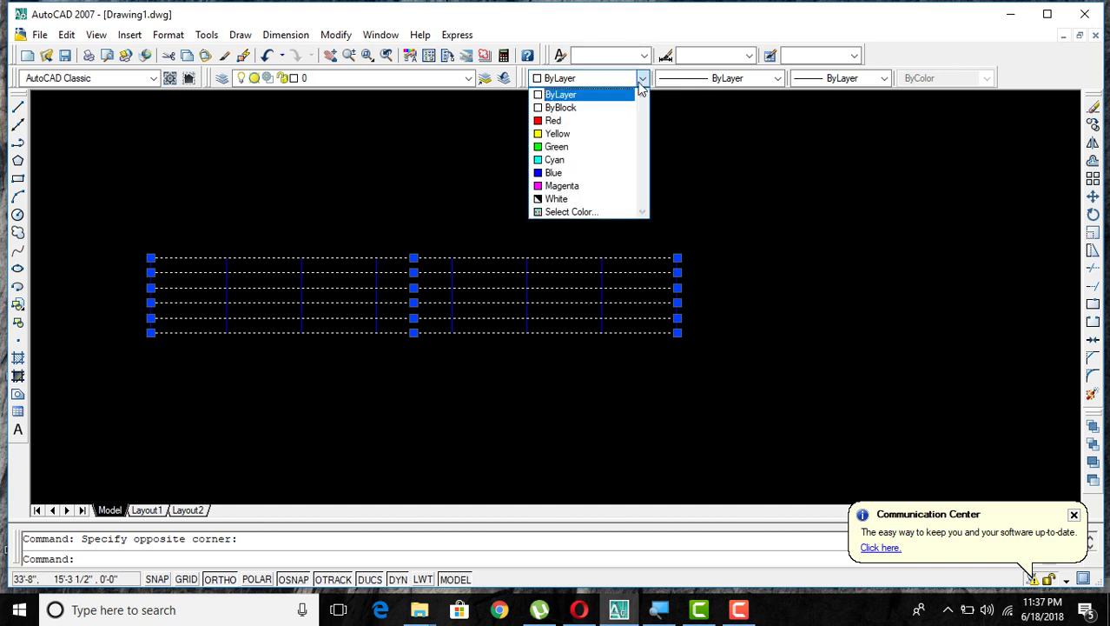
left_click(581, 149)
key("Escape")
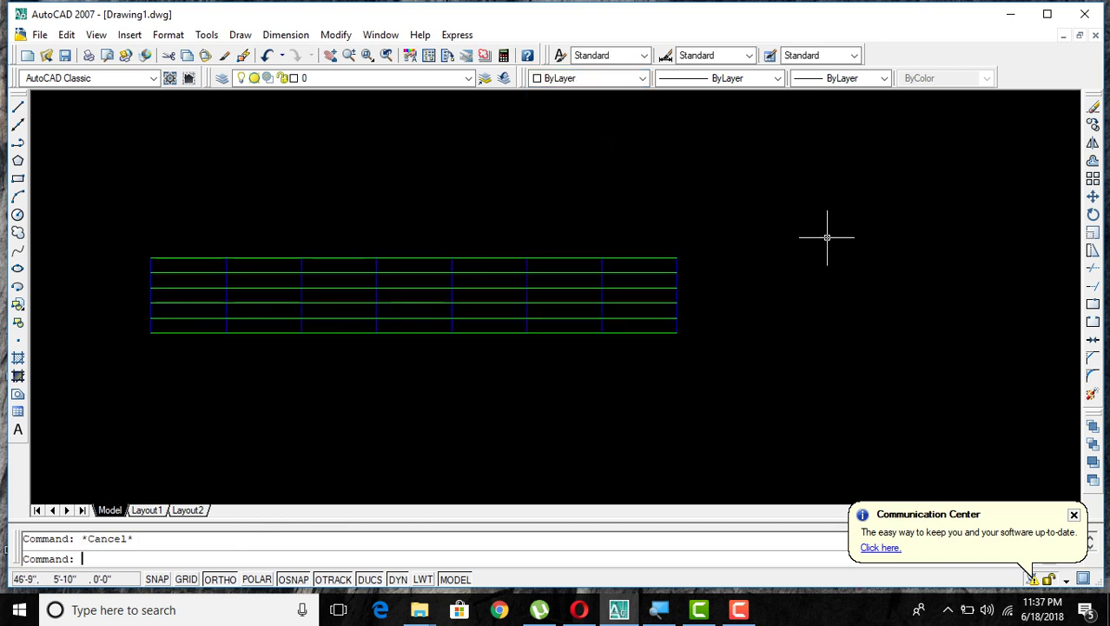
scroll(827, 236, "down", 2)
scroll(597, 392, "up", 3)
middle_click_drag(564, 362, 526, 449)
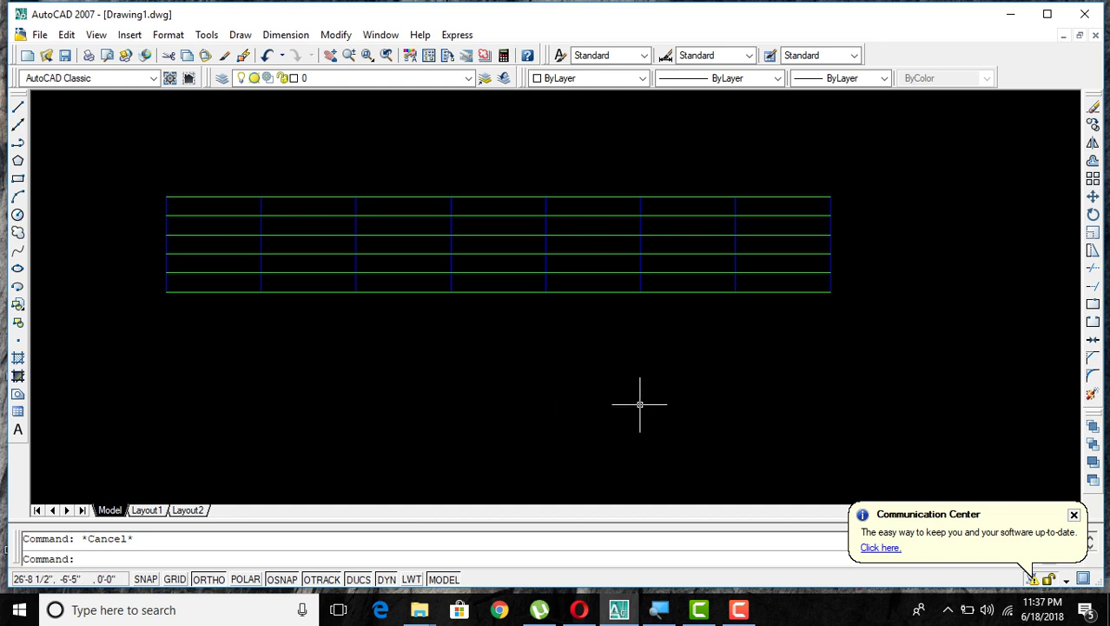
Offset the grid's left edge 1' to the right.
left_click(1094, 161)
type("1")
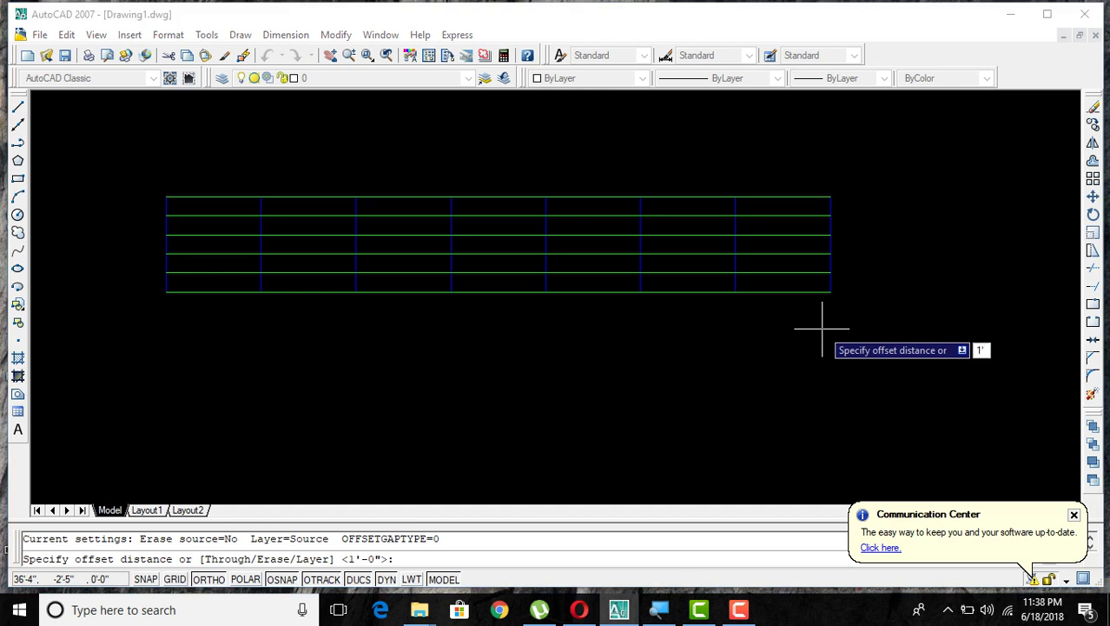
key("Return")
scroll(252, 352, "up", 1)
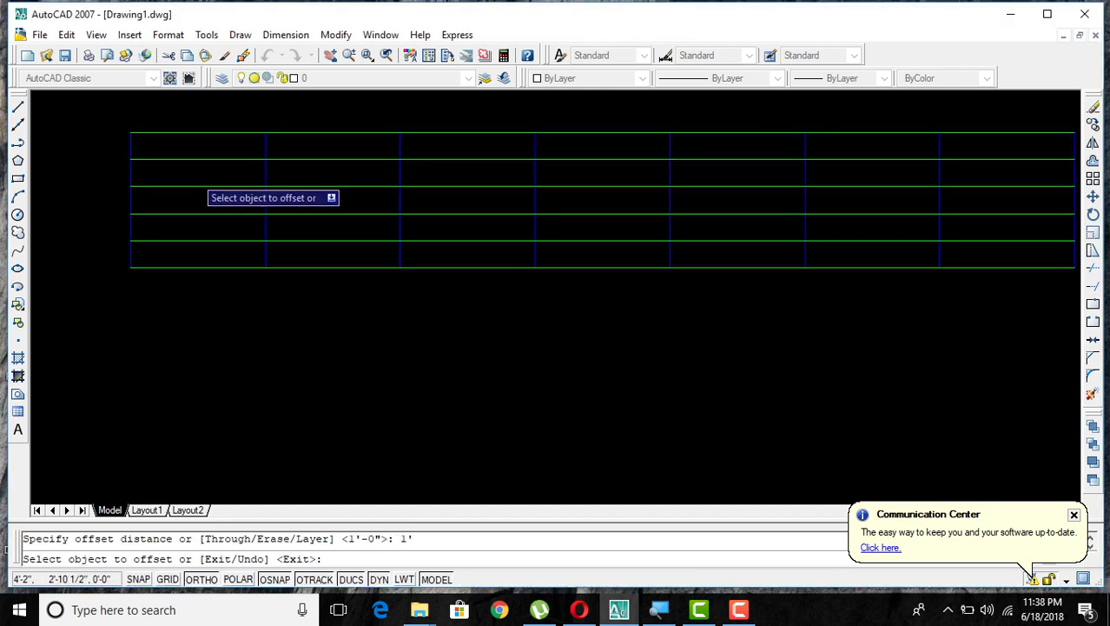
left_click(131, 175)
left_click(141, 174)
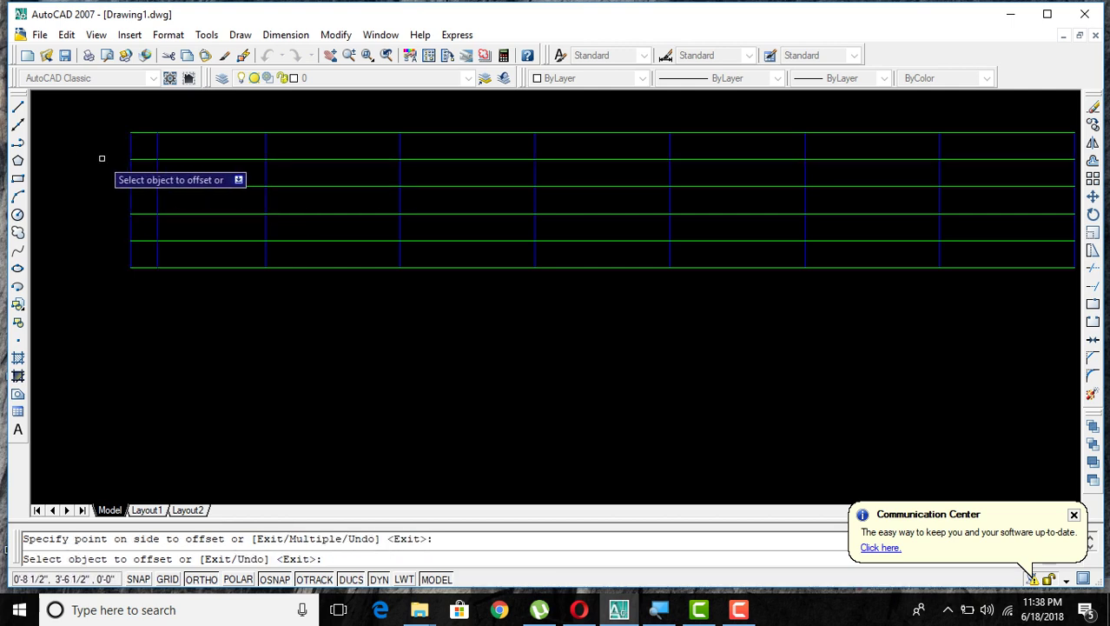
key("Escape")
Change the new vertical line's colour to Red.
left_click(158, 171)
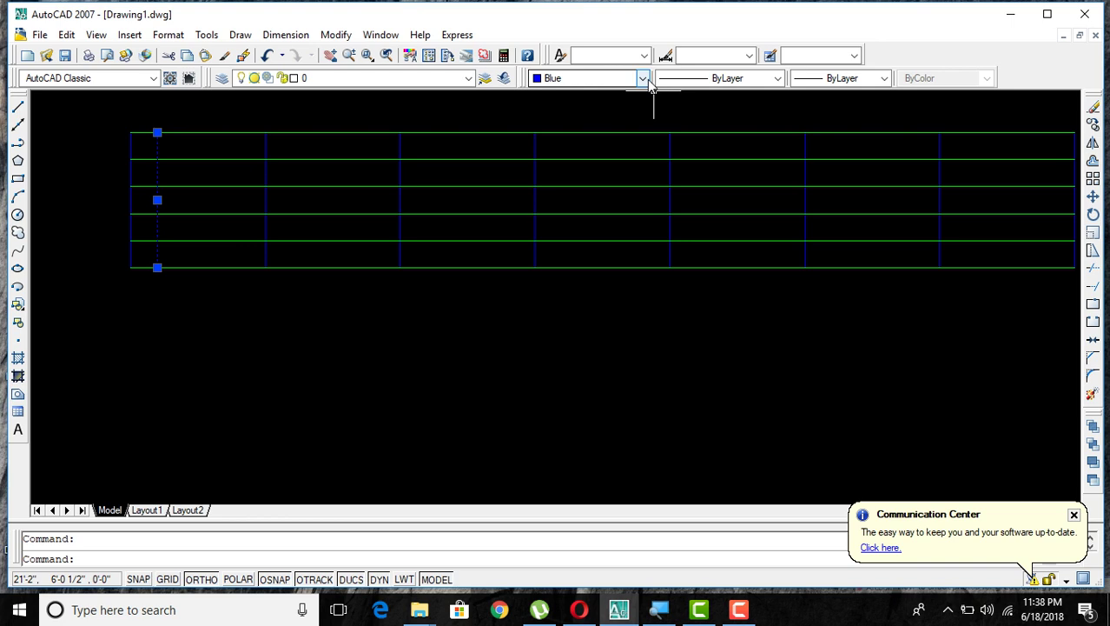
left_click(644, 79)
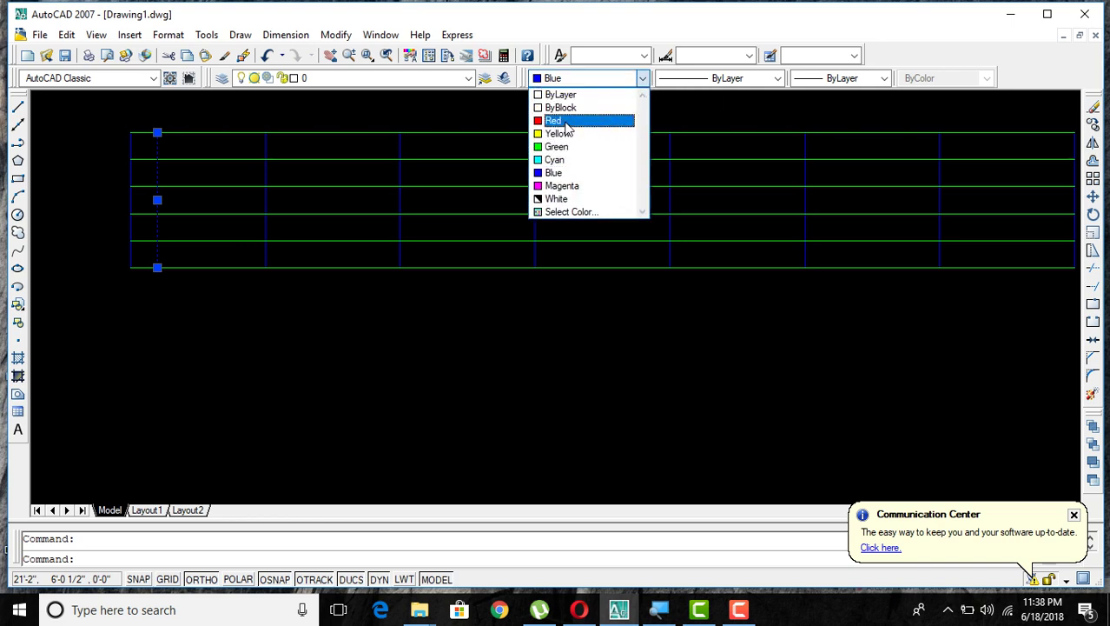
left_click(566, 126)
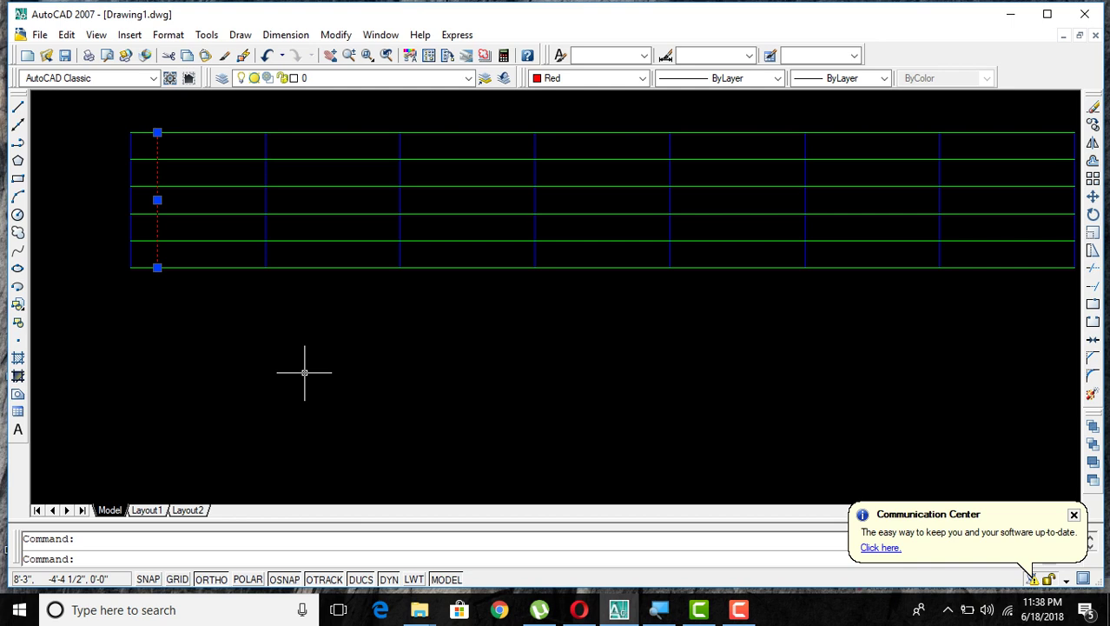
key("Escape")
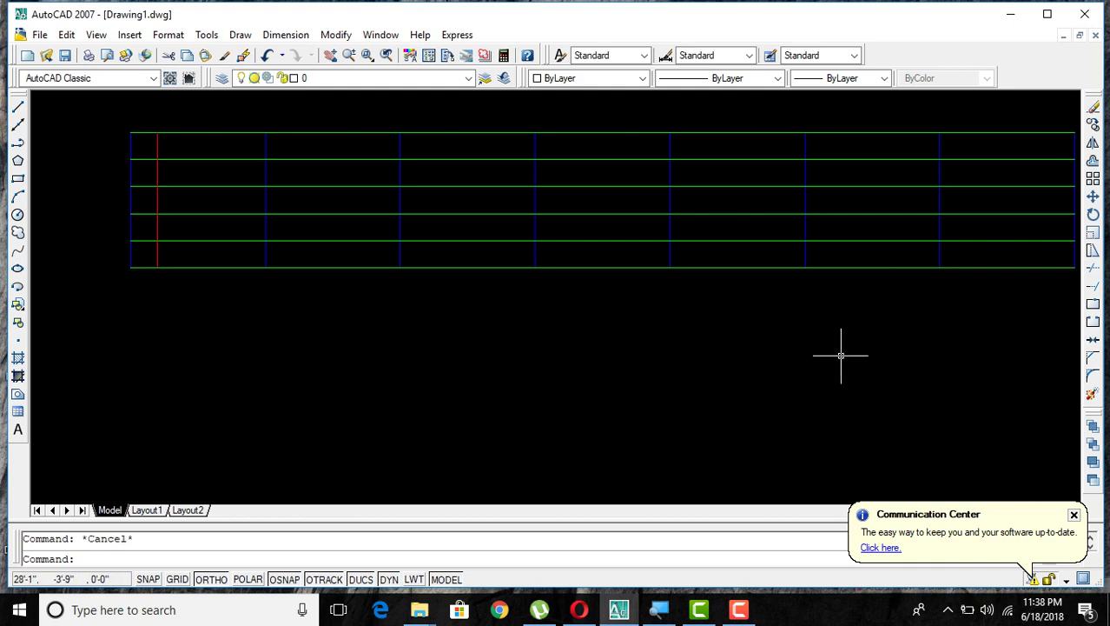
left_click(1093, 161)
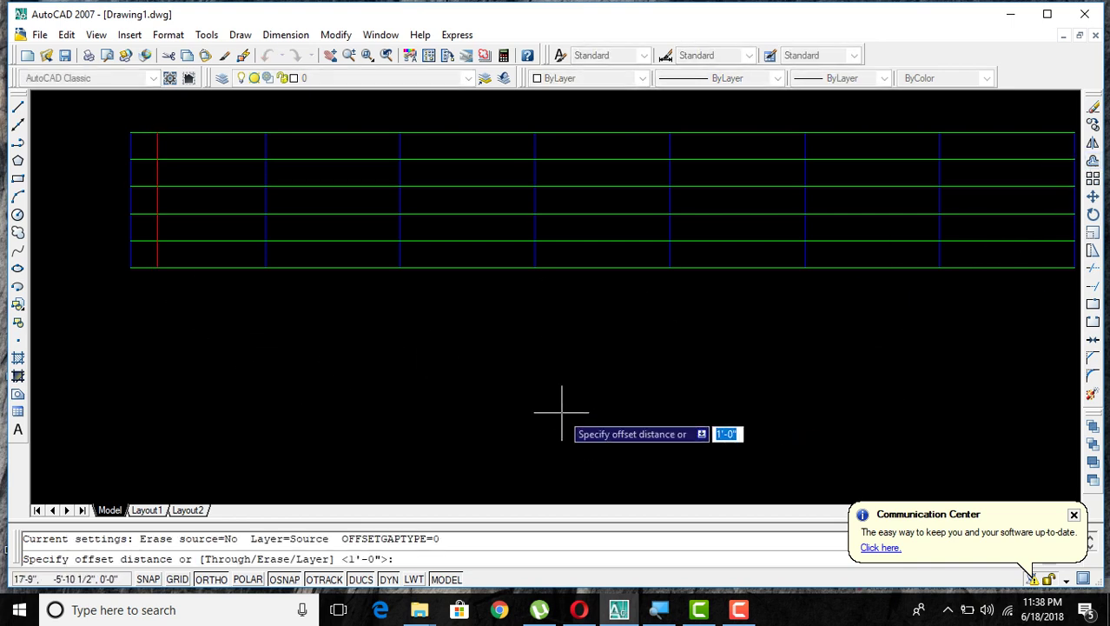
Offset the red line rightward three times at 1' spacing across the first cell.
type("1")
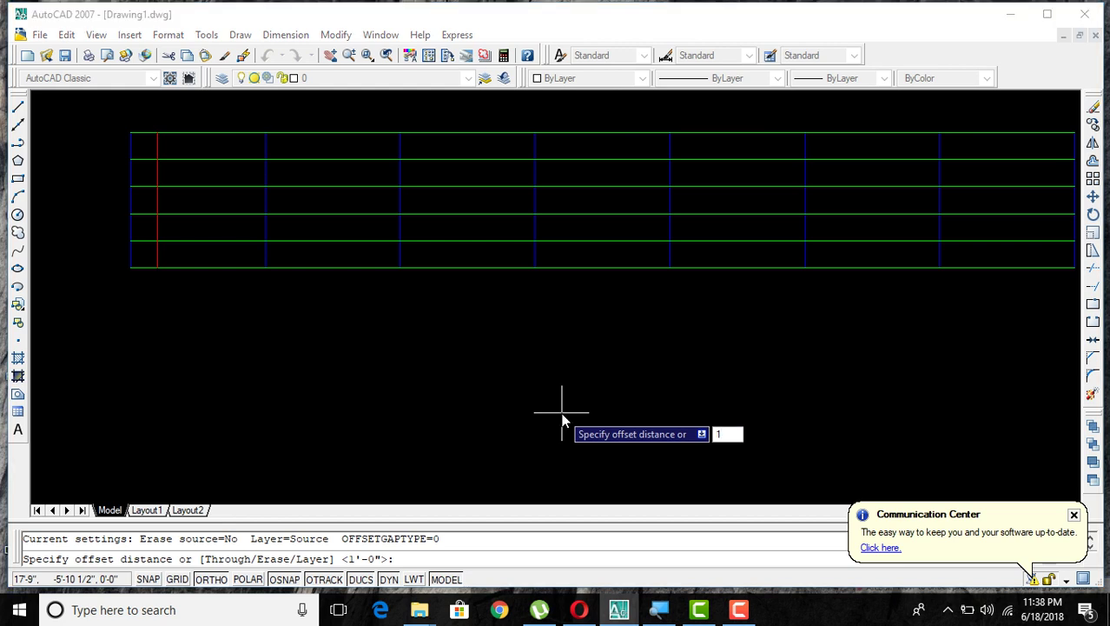
key("Return")
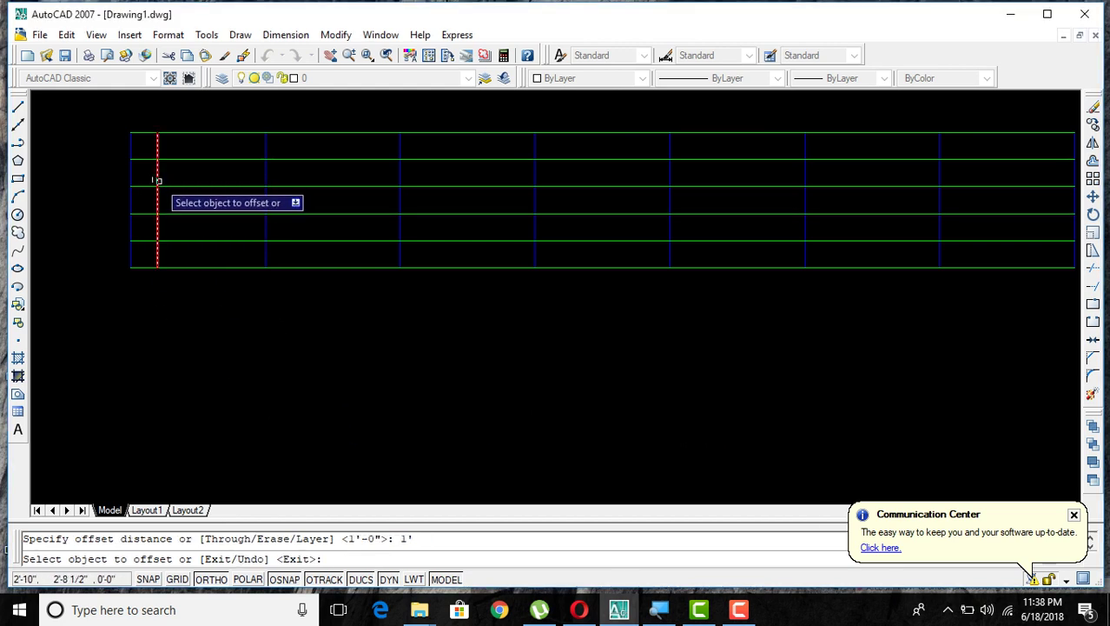
left_click(157, 184)
left_click(162, 184)
left_click(183, 193)
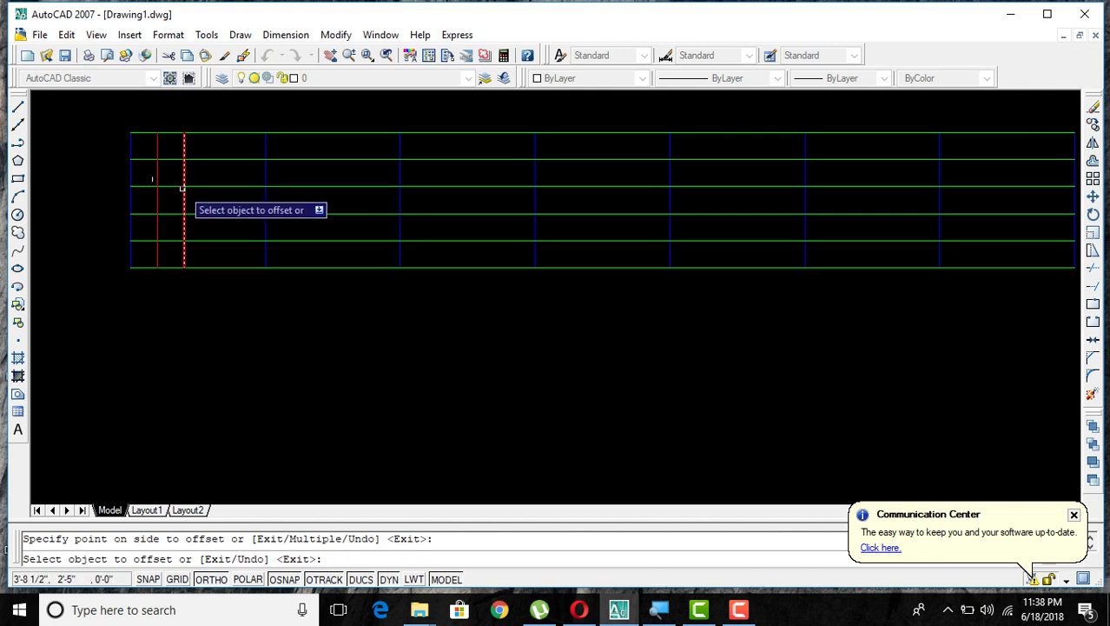
left_click(205, 199)
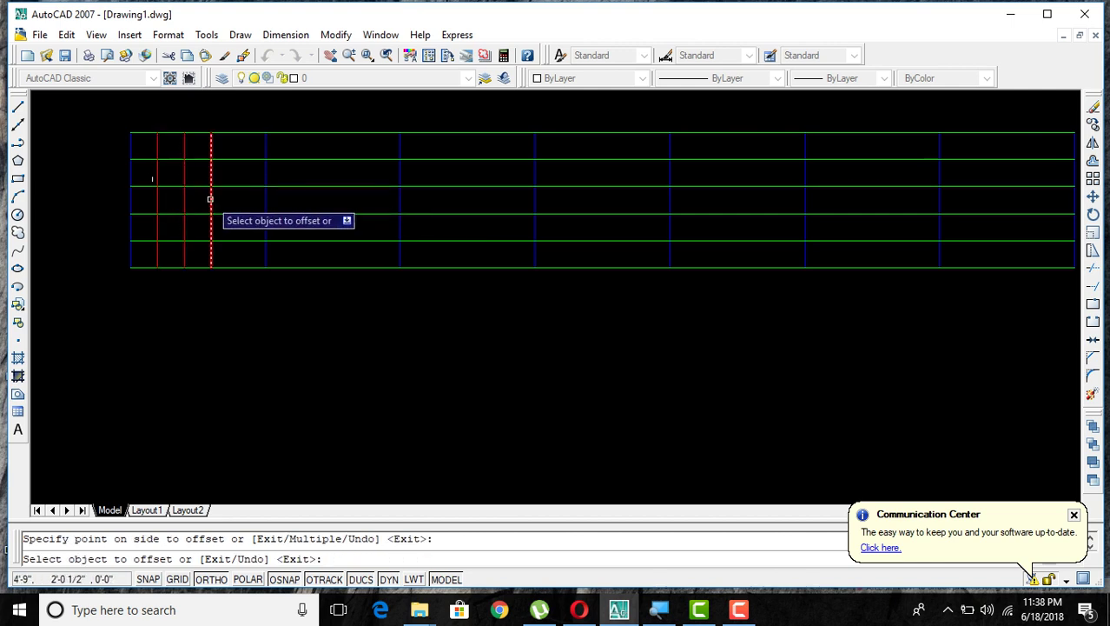
left_click(211, 199)
left_click(229, 208)
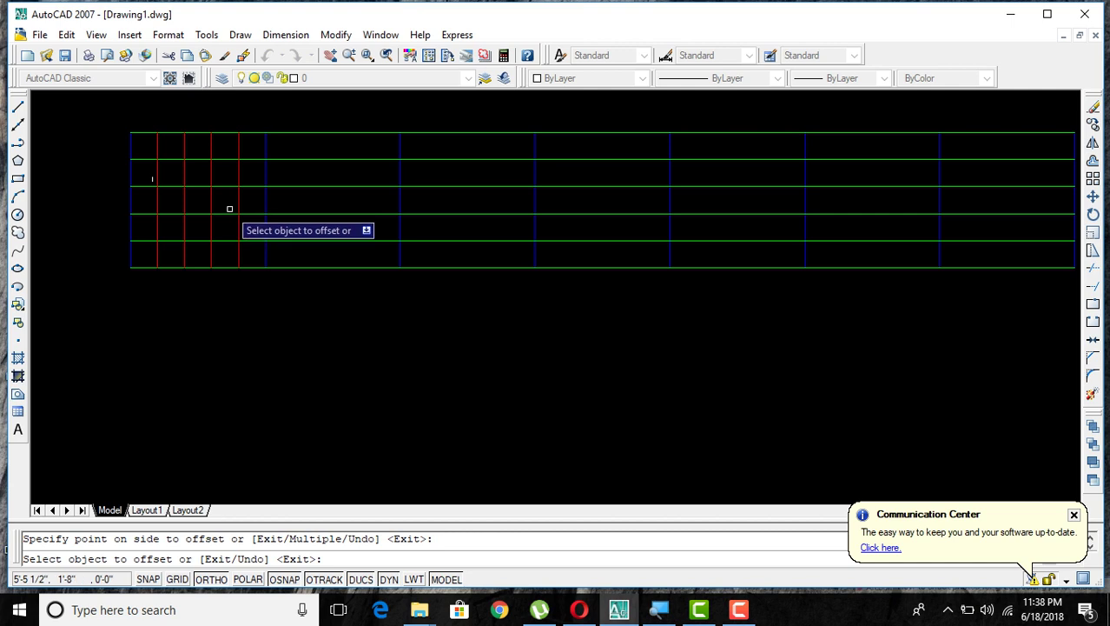
key("Escape")
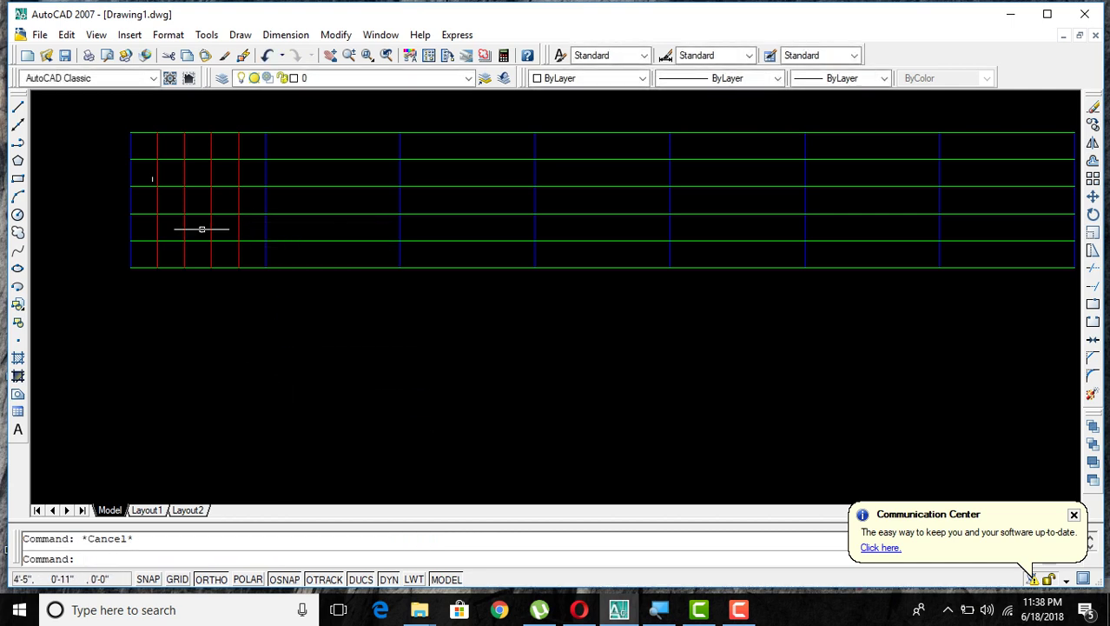
Start and cancel a stray selection window over the red lines.
left_click(154, 179)
left_click(153, 180)
key("Escape")
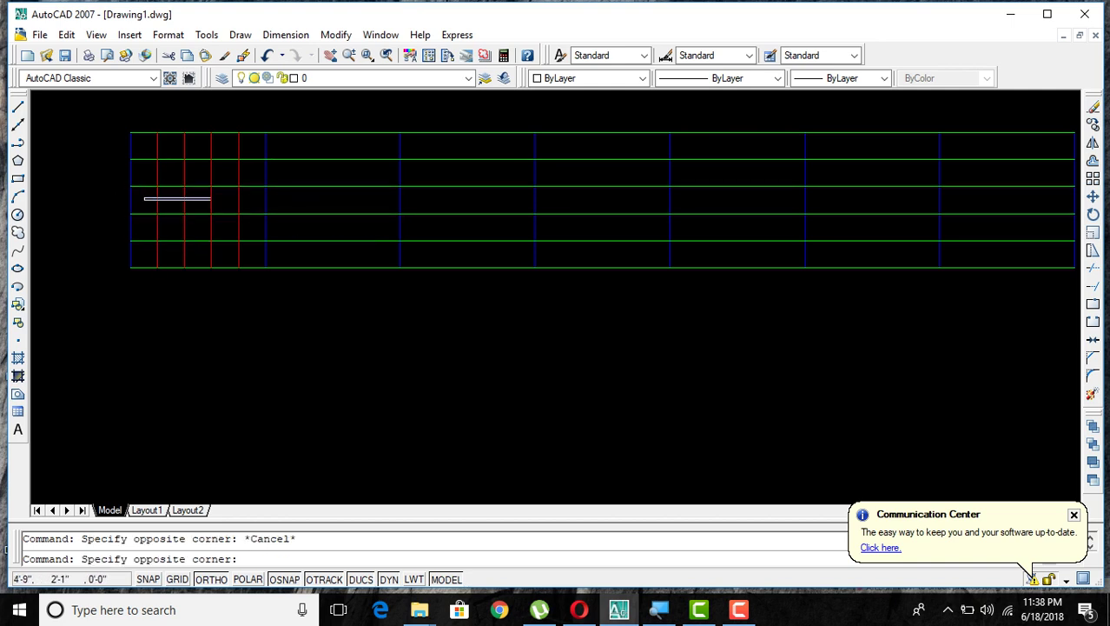
left_click(261, 190)
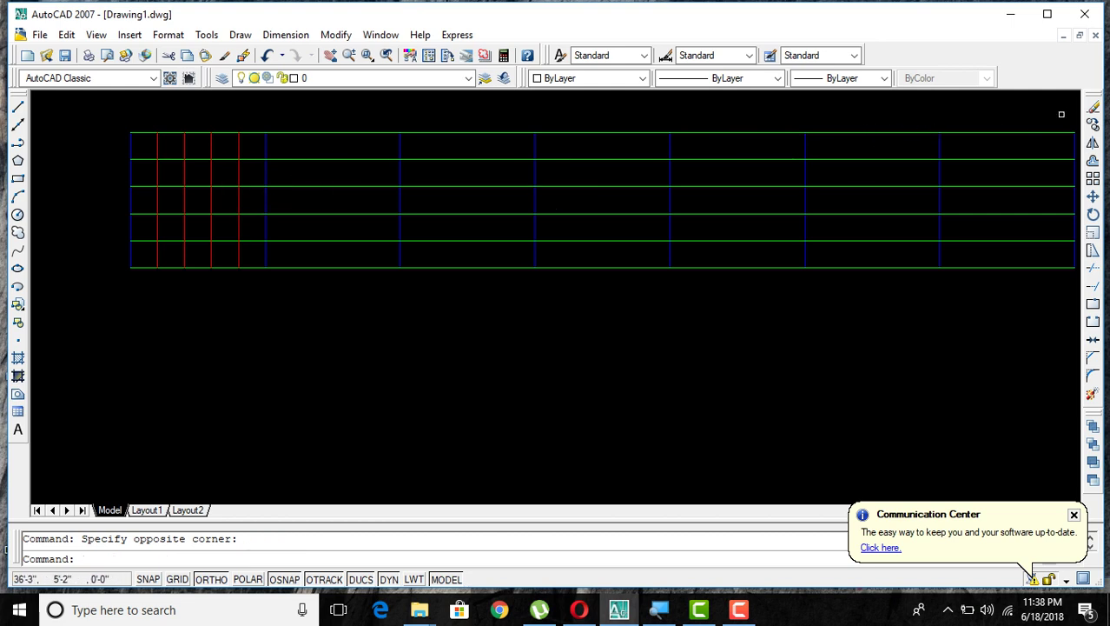
Copy the four red lines from the first bay into each of the following bays.
left_click(1093, 125)
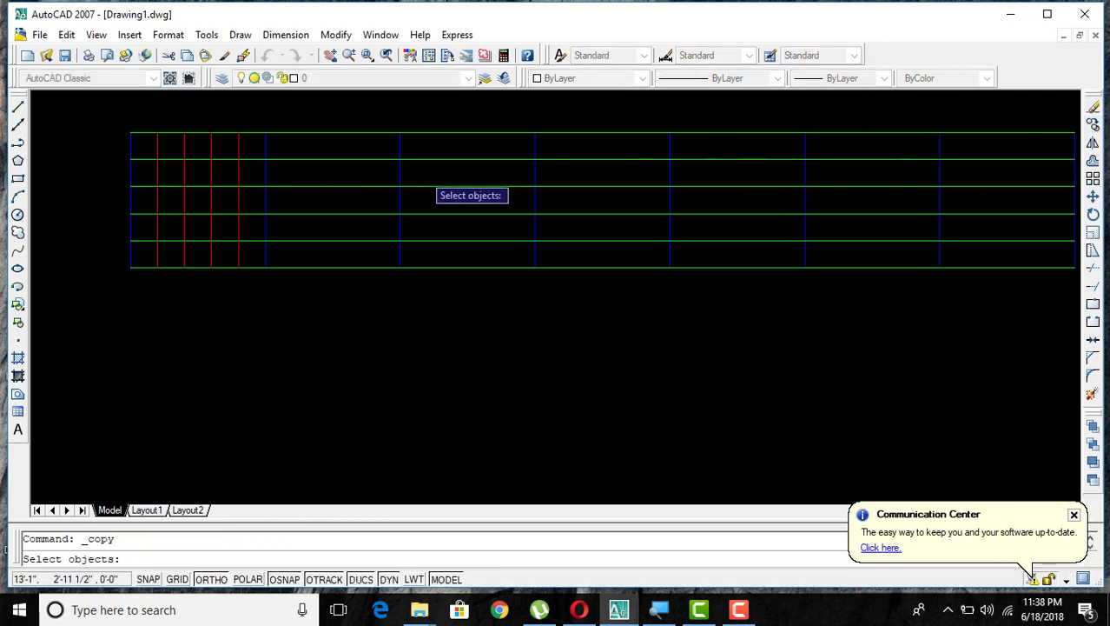
left_click(248, 201)
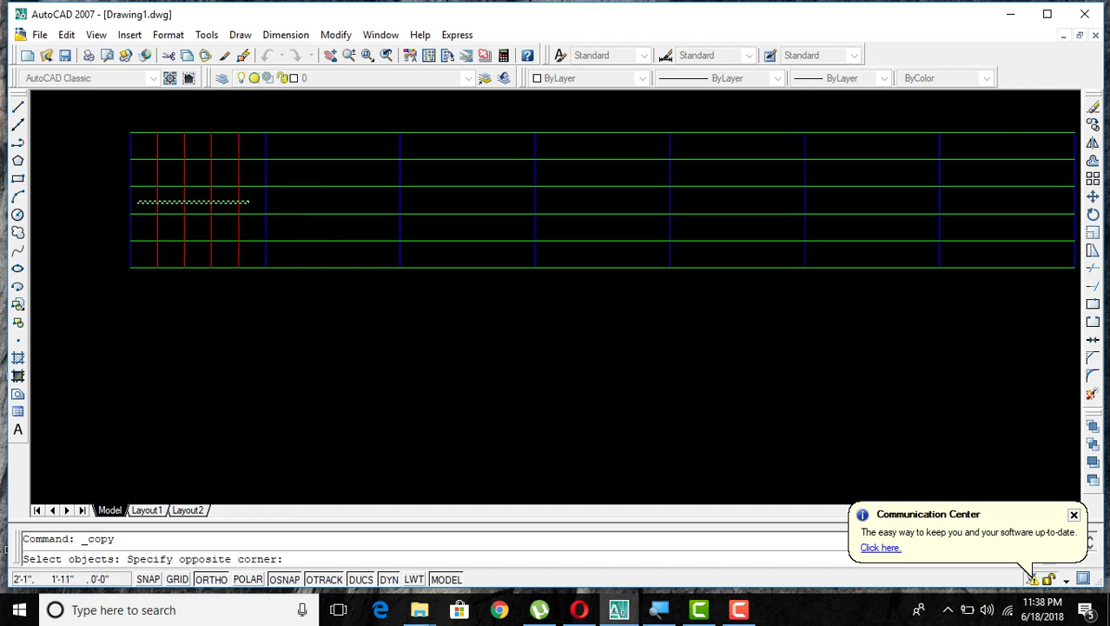
left_click(138, 203)
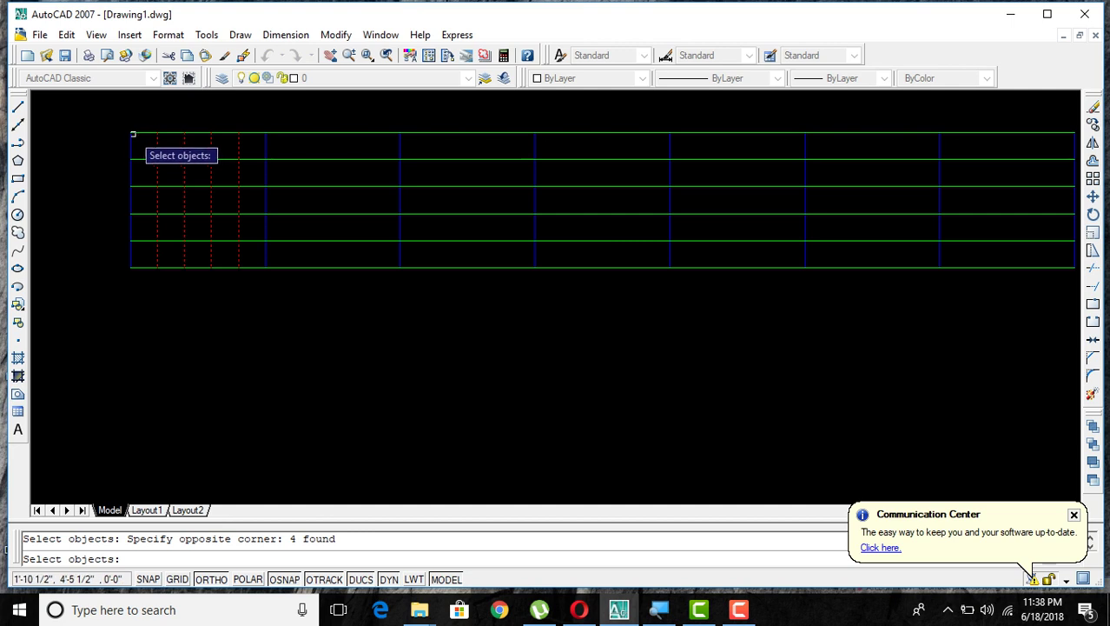
key("Return")
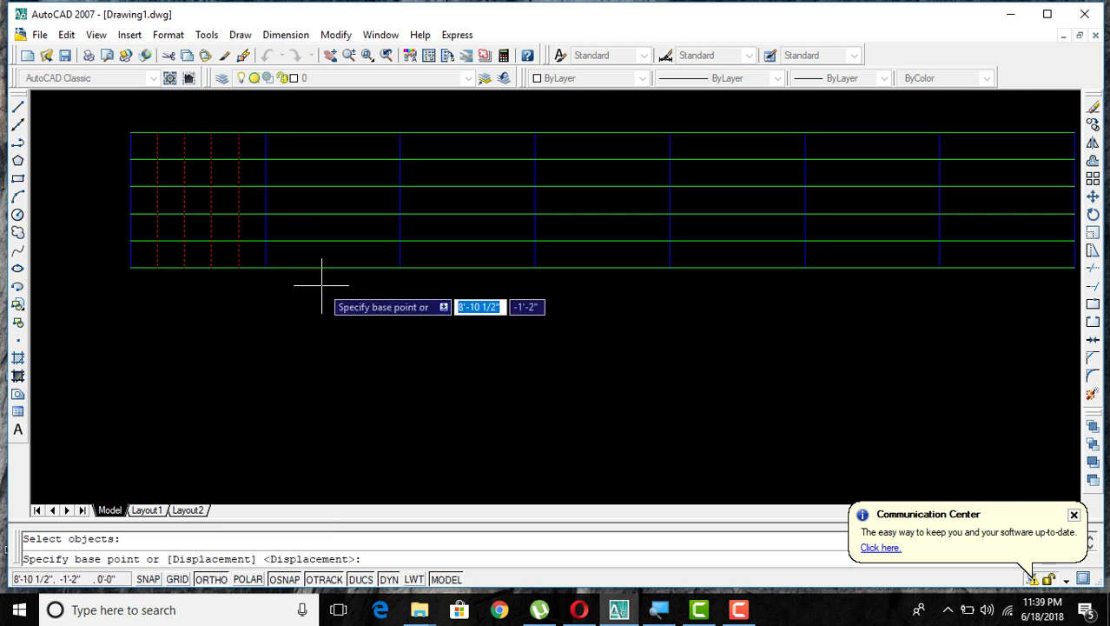
left_click(130, 132)
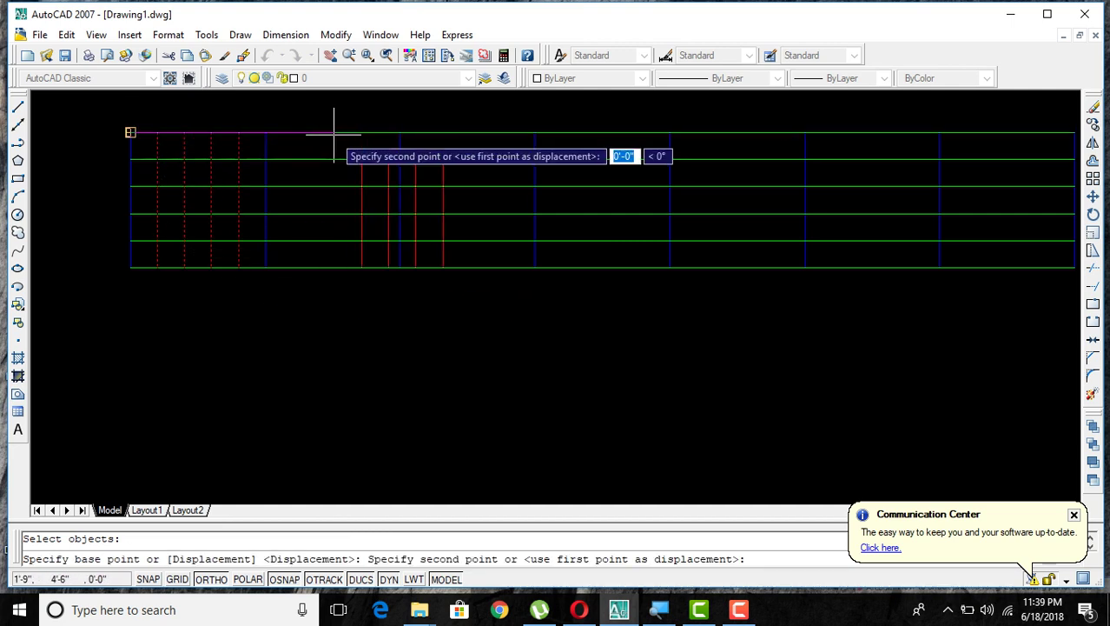
left_click(265, 132)
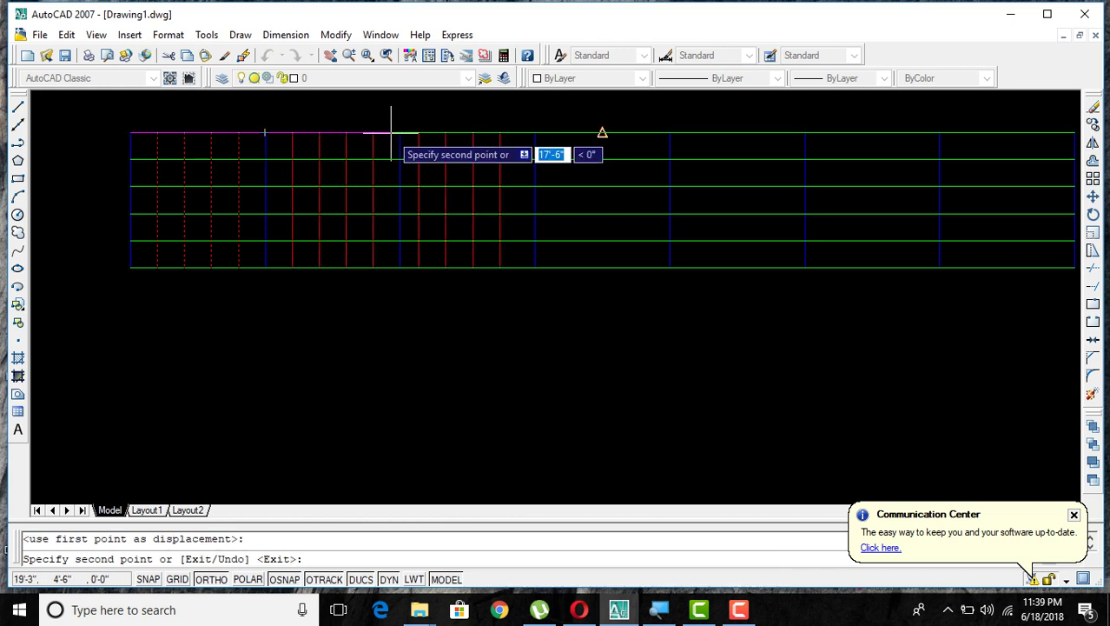
left_click(399, 132)
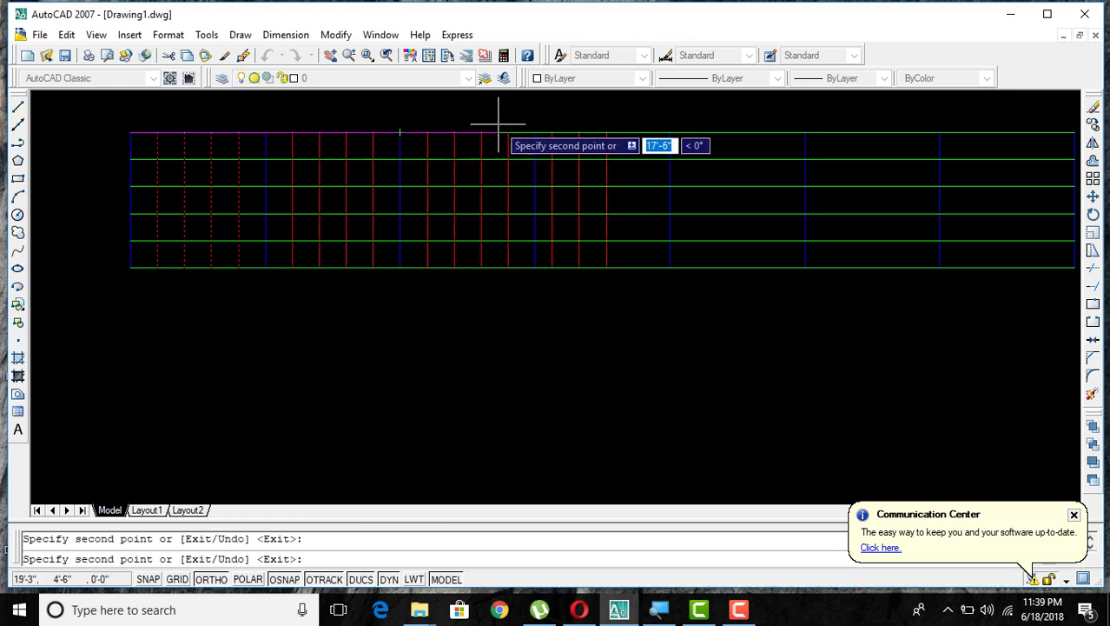
left_click(535, 132)
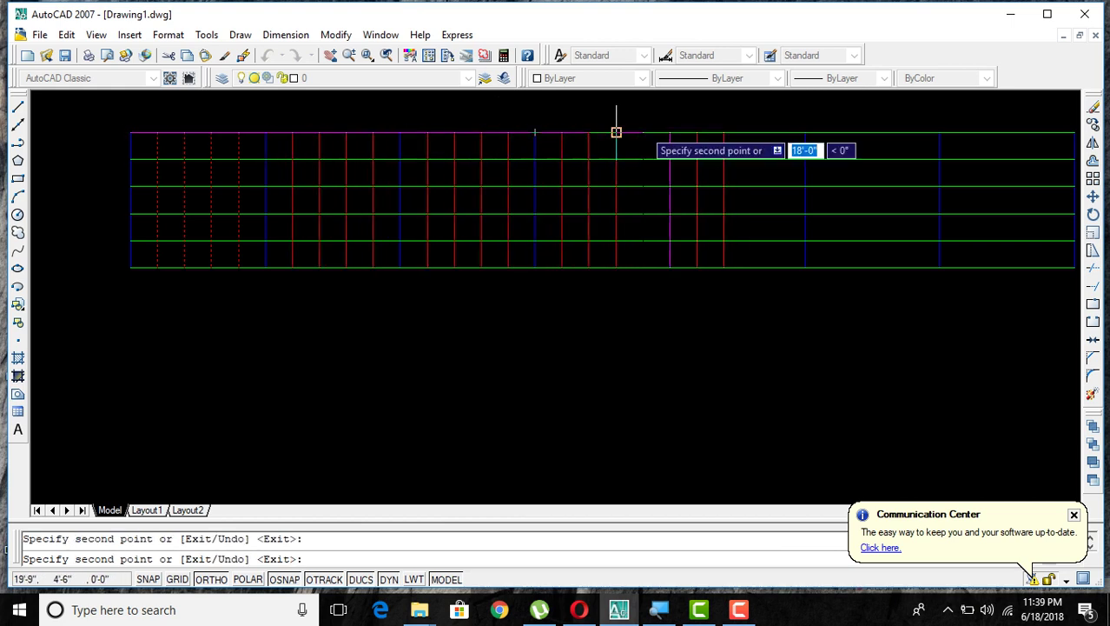
left_click(669, 132)
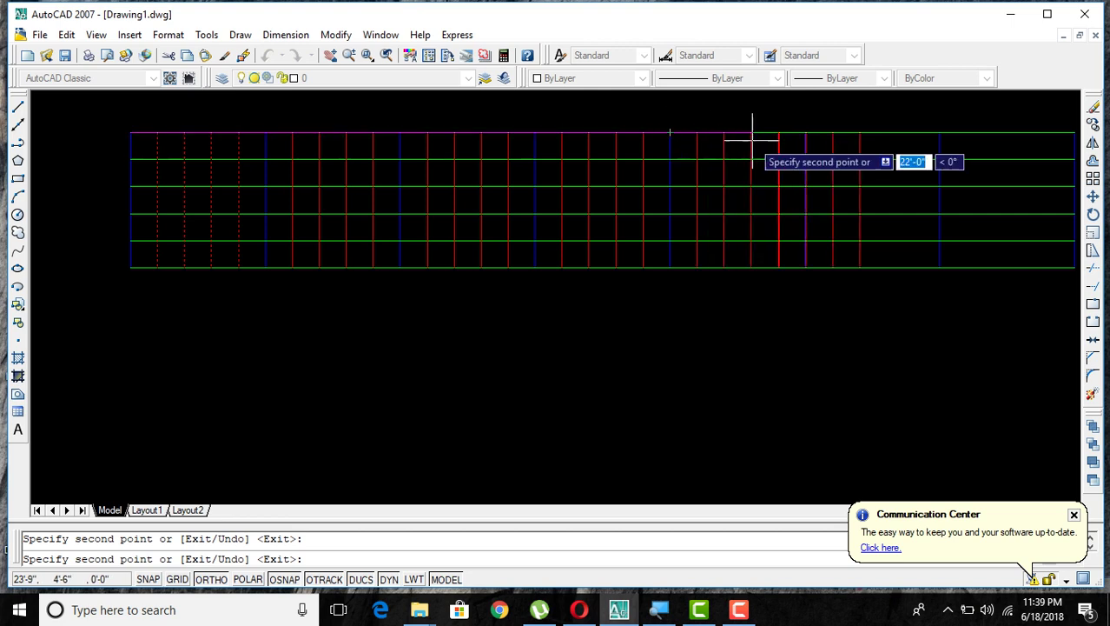
left_click(805, 133)
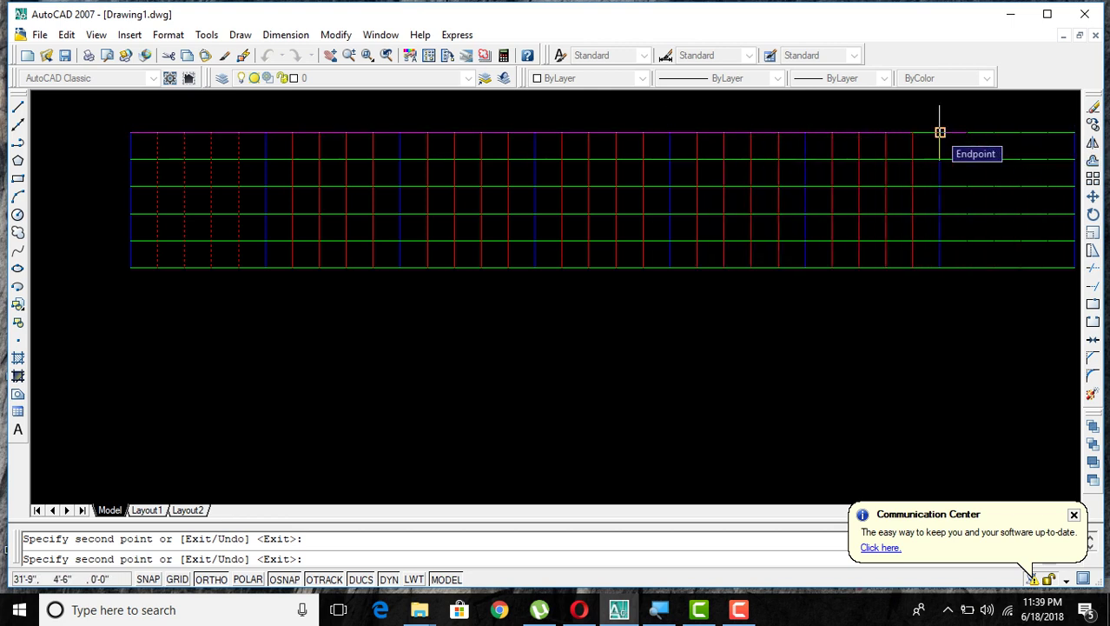
key("Escape")
Zoom and pan until the whole guide grid is in view.
scroll(706, 287, "down", 2)
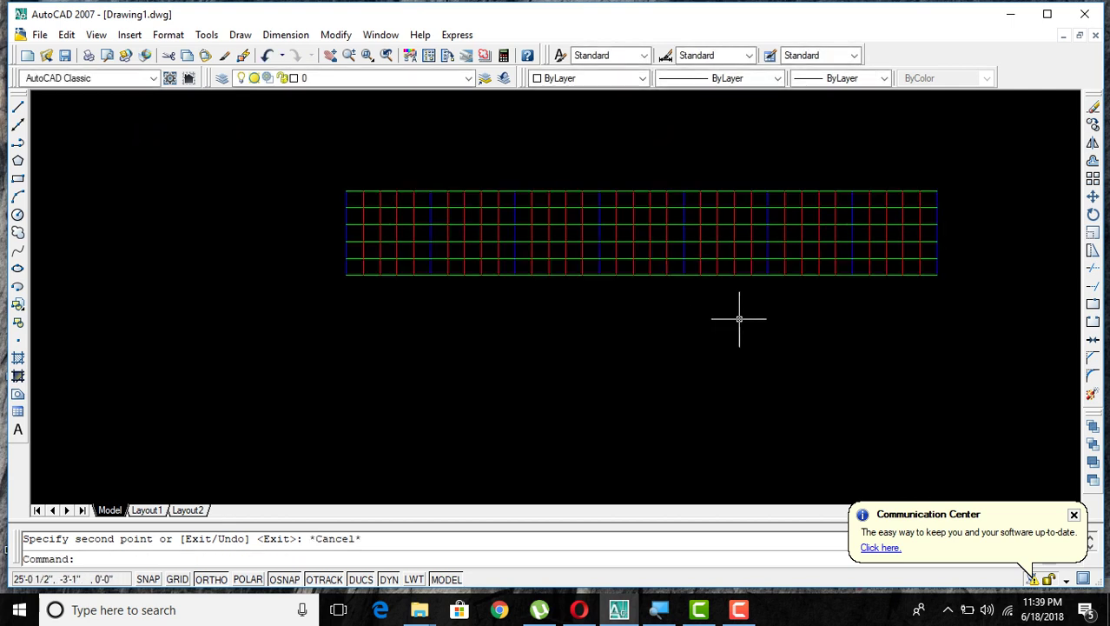
scroll(739, 319, "down", 2)
scroll(736, 340, "up", 1)
middle_click_drag(736, 340, 513, 387)
scroll(513, 387, "up", 1)
scroll(513, 387, "up", 1)
scroll(513, 388, "down", 2)
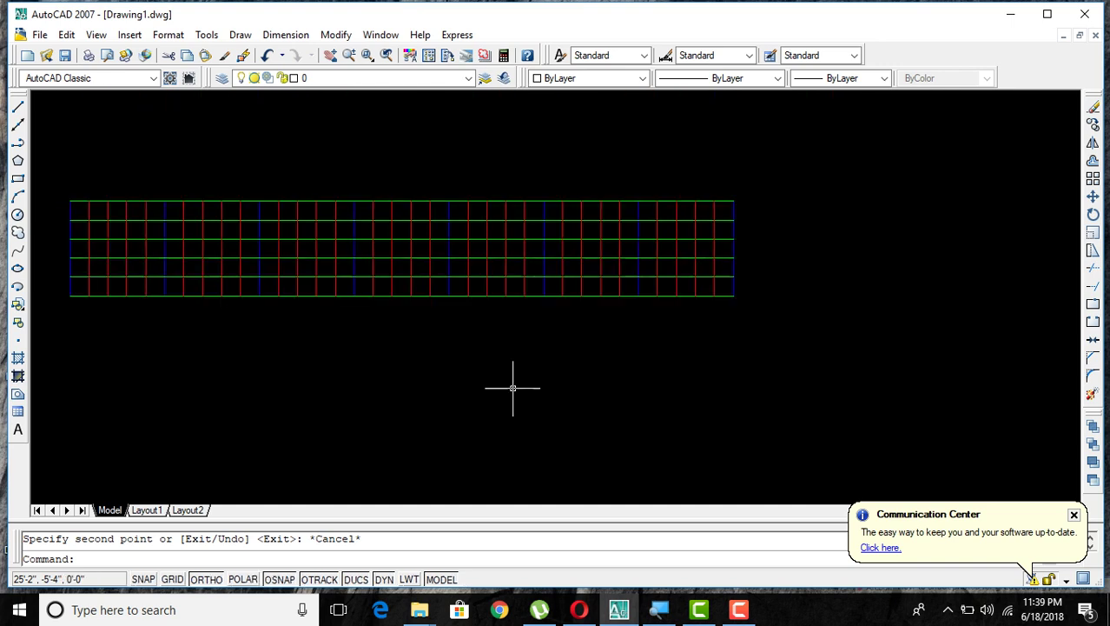
middle_click_drag(512, 389, 704, 392)
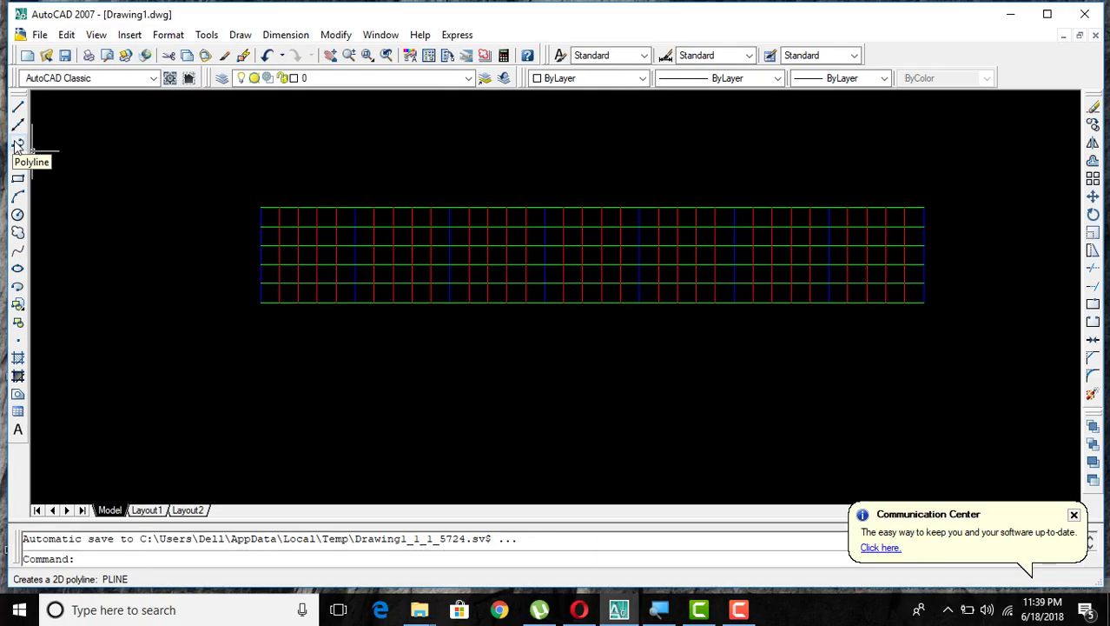
Abandon a trial polyline at the grid's lower-left corner and turn ORTHO off.
left_click(18, 144)
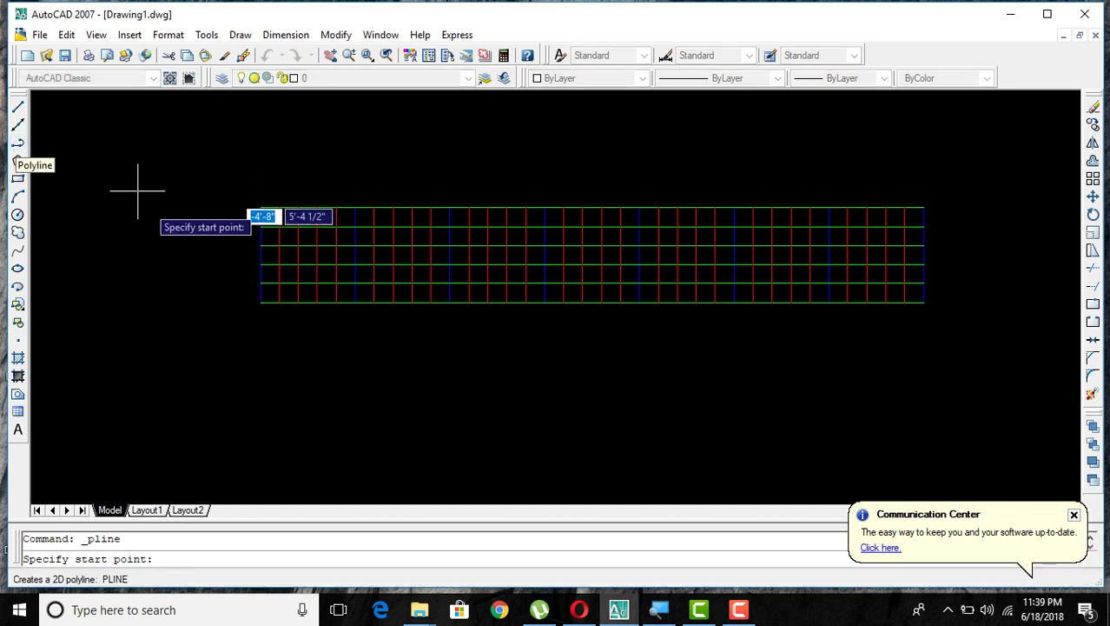
scroll(357, 395, "up", 1)
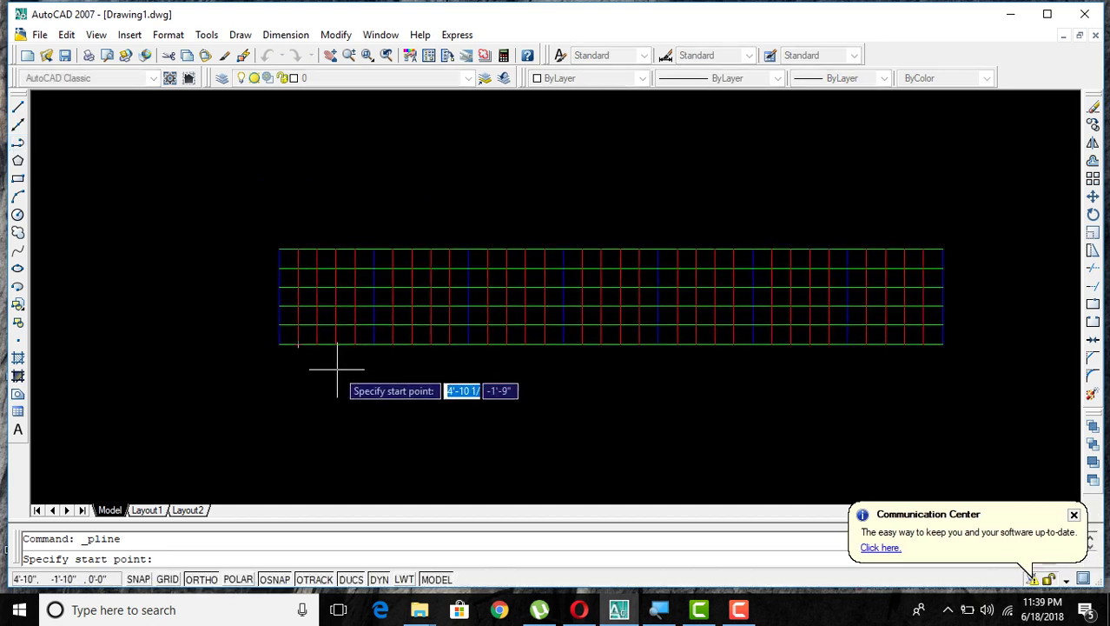
scroll(335, 369, "up", 1)
left_click(254, 327)
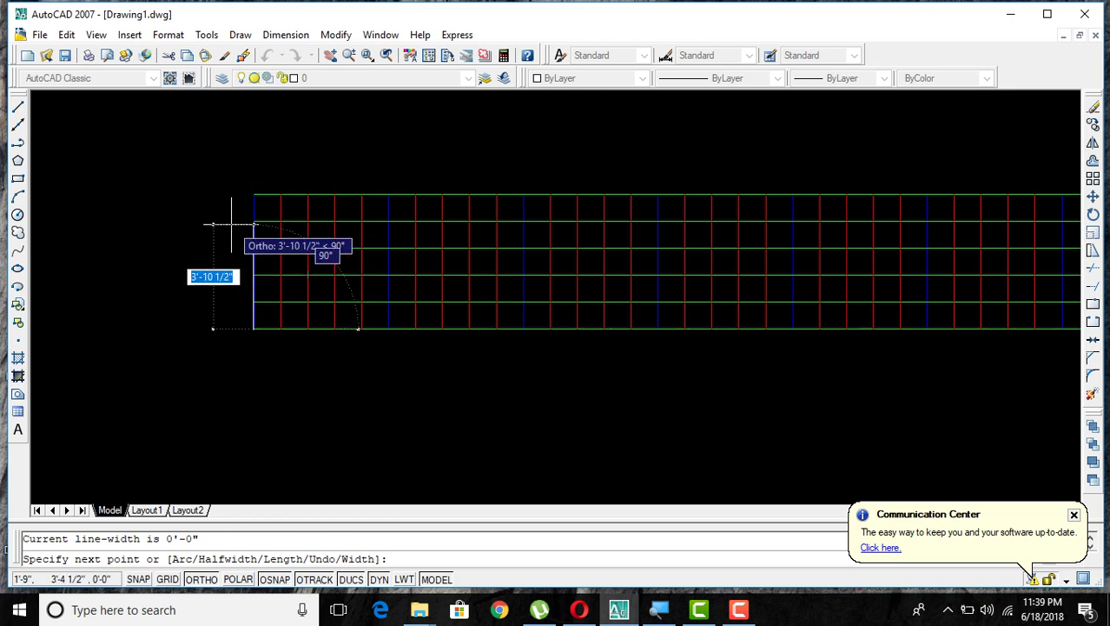
key("Escape")
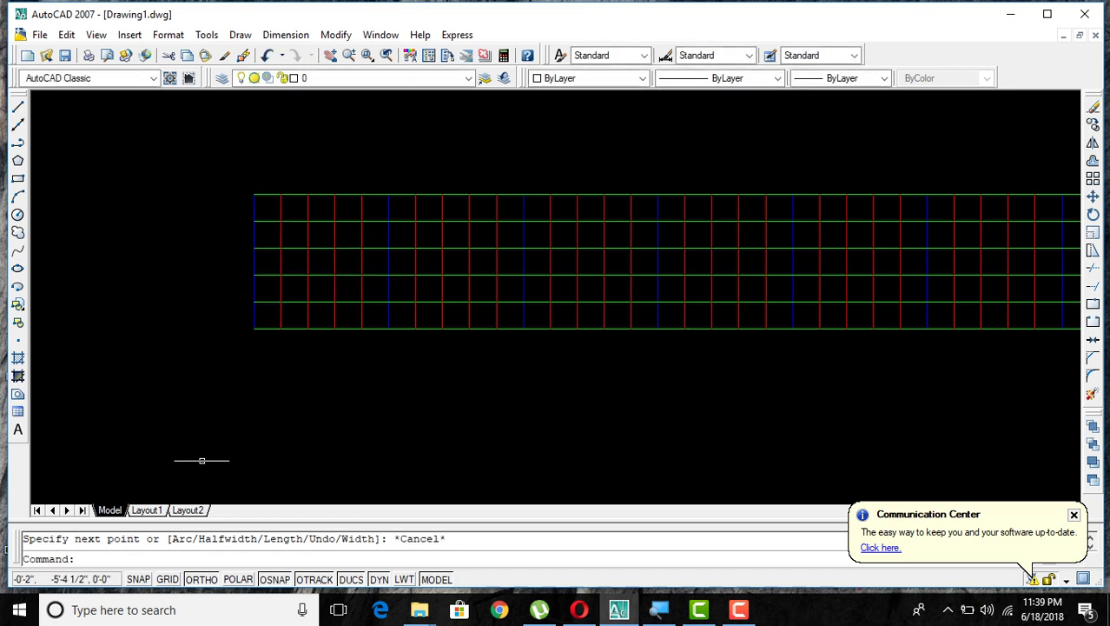
left_click(201, 580)
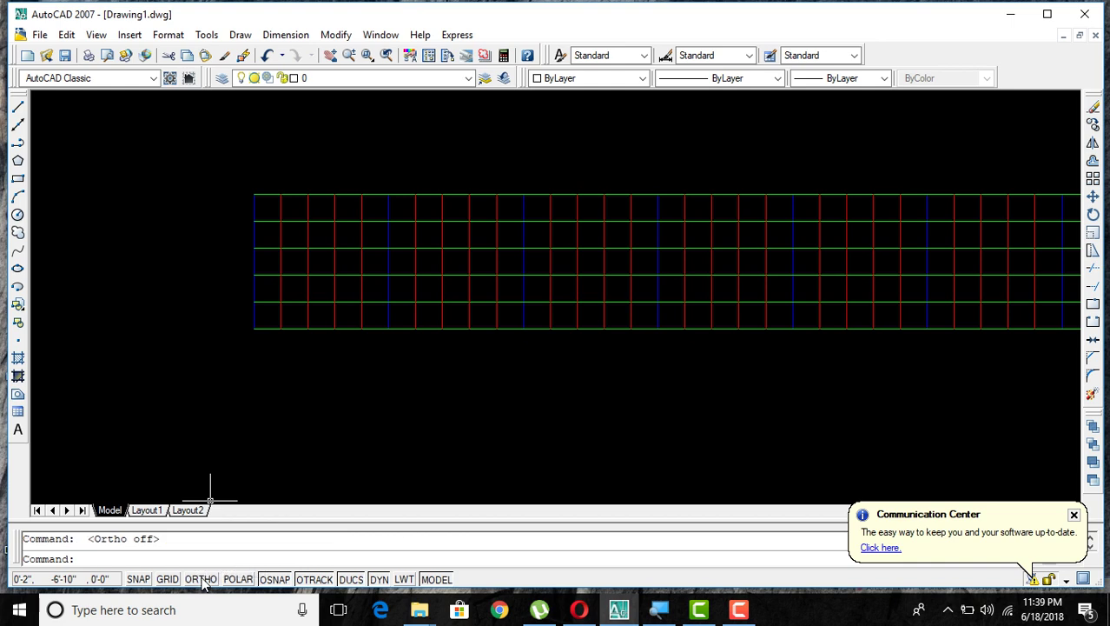
left_click(19, 143)
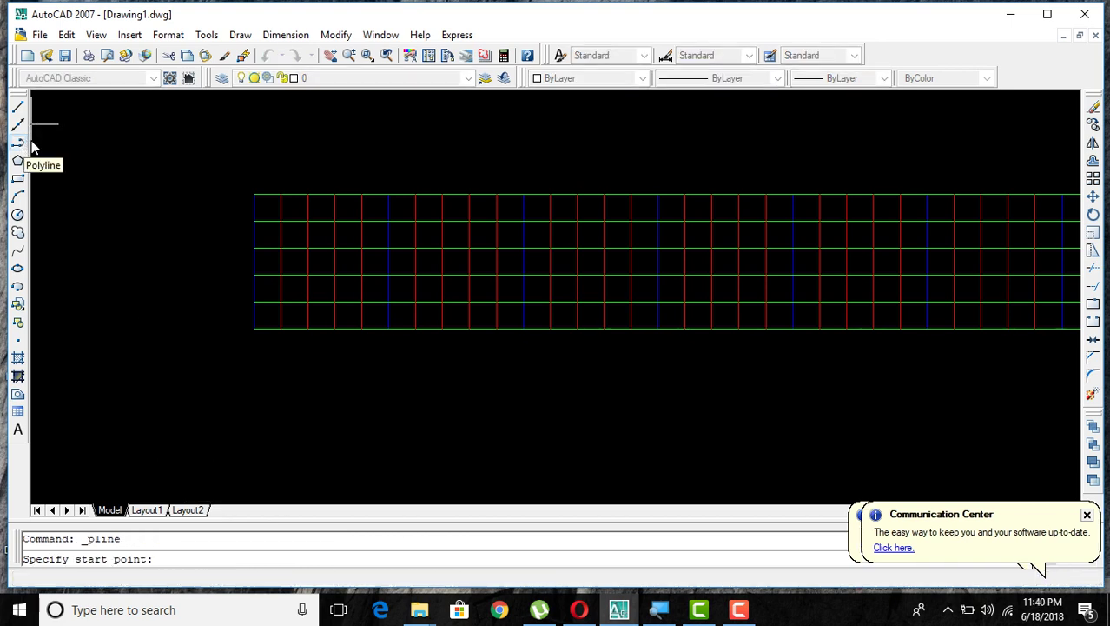
left_click(253, 329)
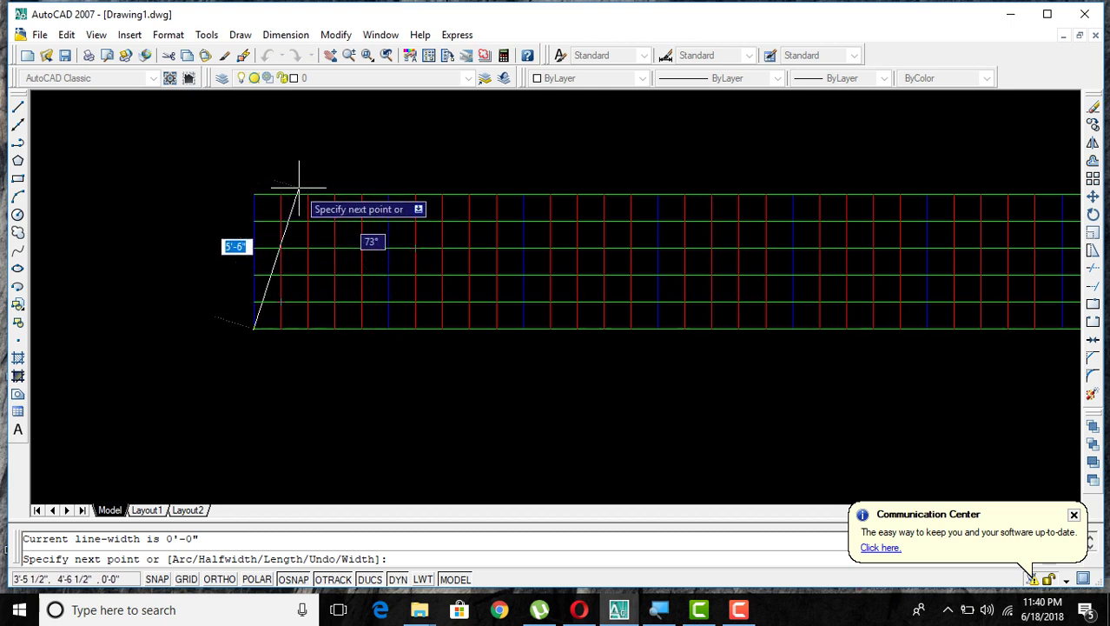
scroll(304, 185, "up", 1)
scroll(318, 194, "up", 1)
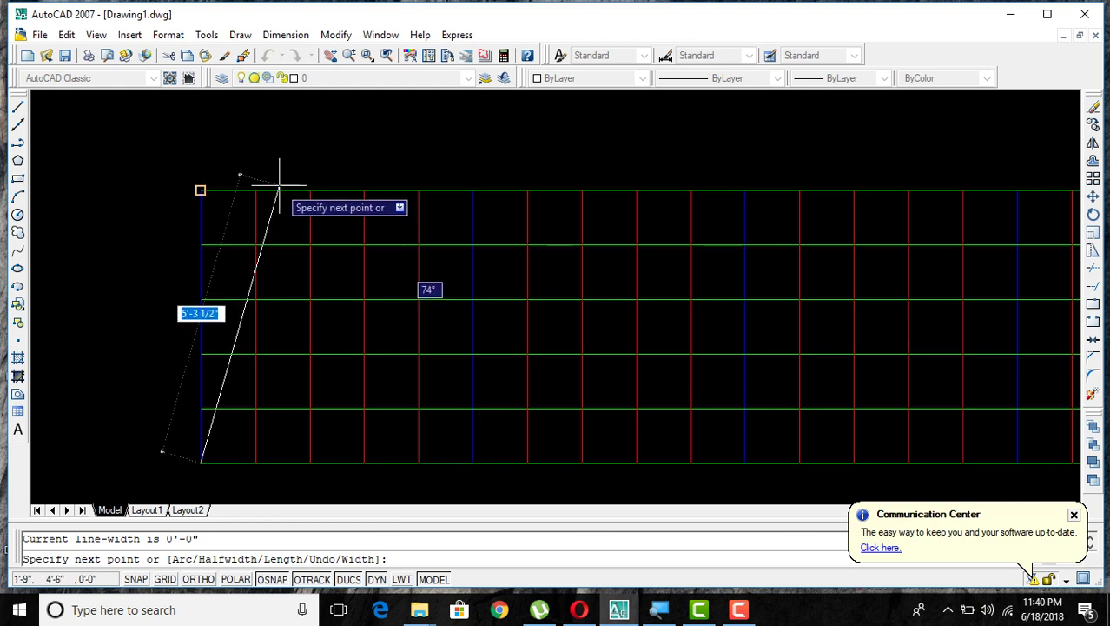
scroll(283, 191, "up", 1)
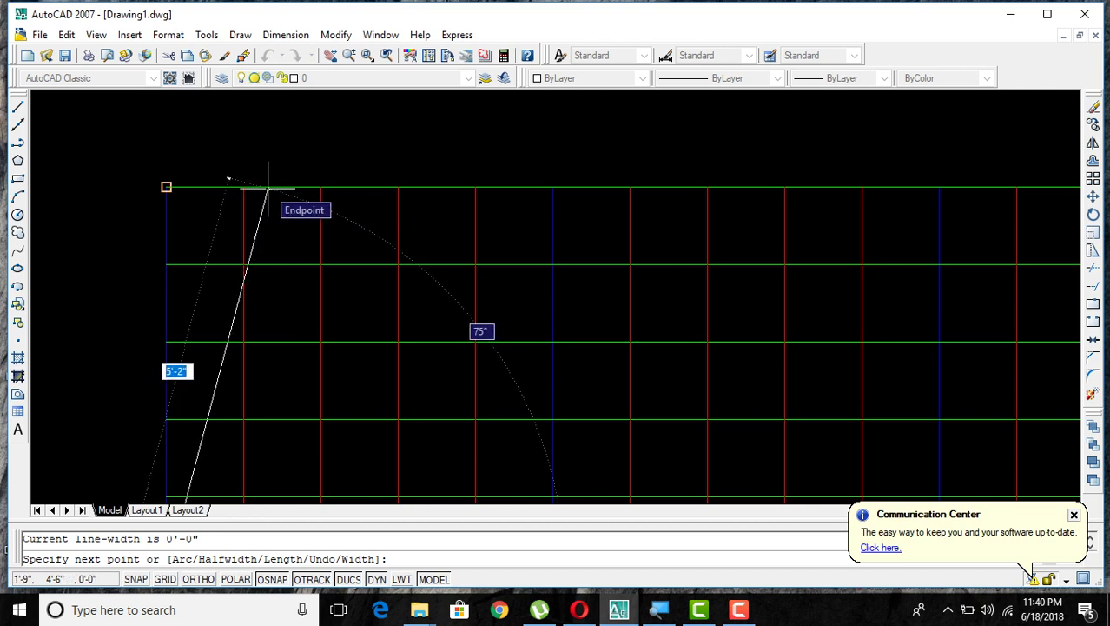
key("Escape")
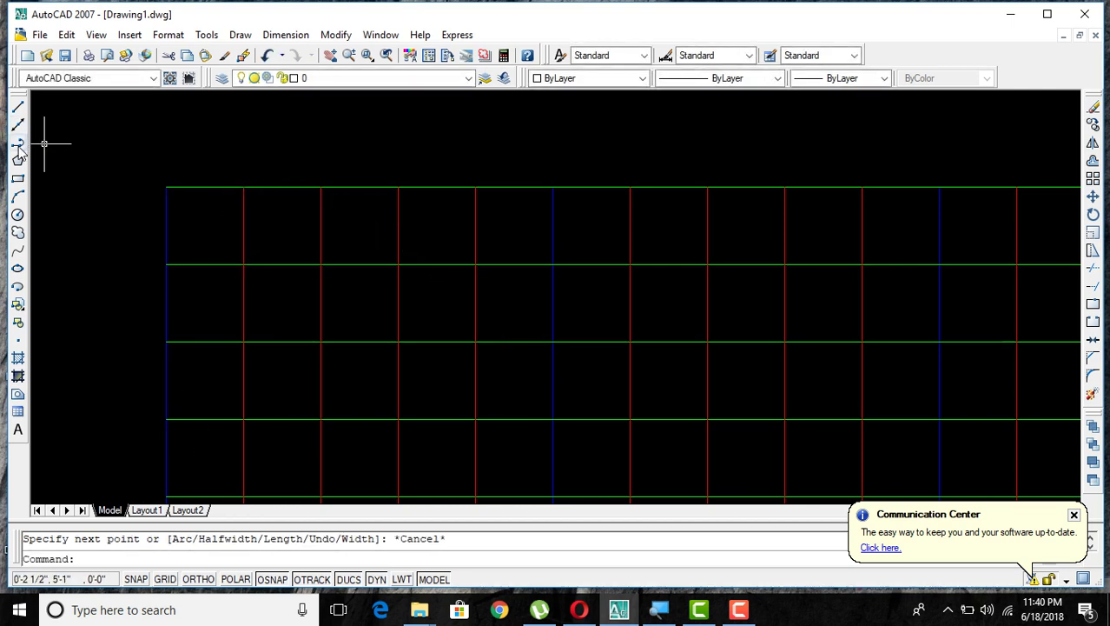
Start a polyline at the grid's bottom-left corner and draw the A's left leg and flat top.
left_click(18, 144)
scroll(313, 248, "down", 2)
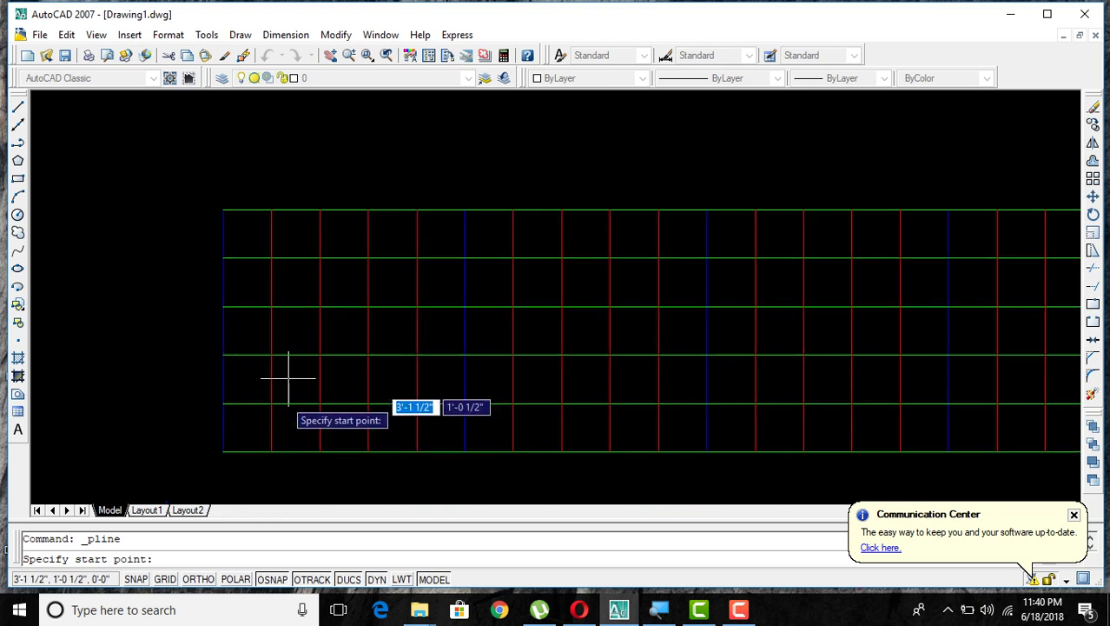
left_click(223, 451)
scroll(265, 358, "up", 3)
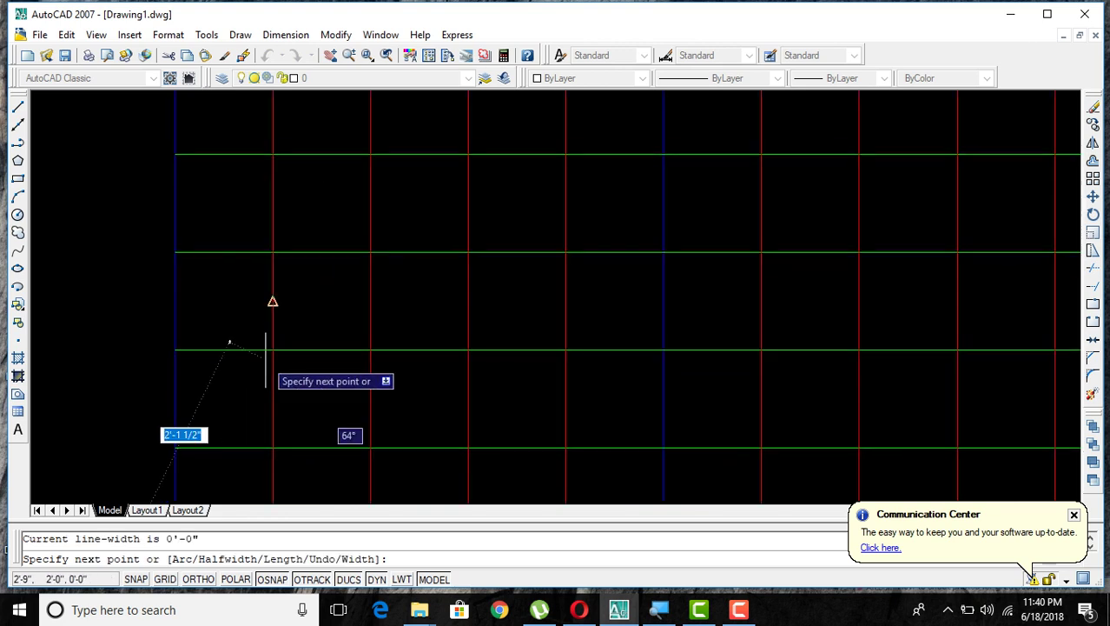
scroll(282, 291, "down", 2)
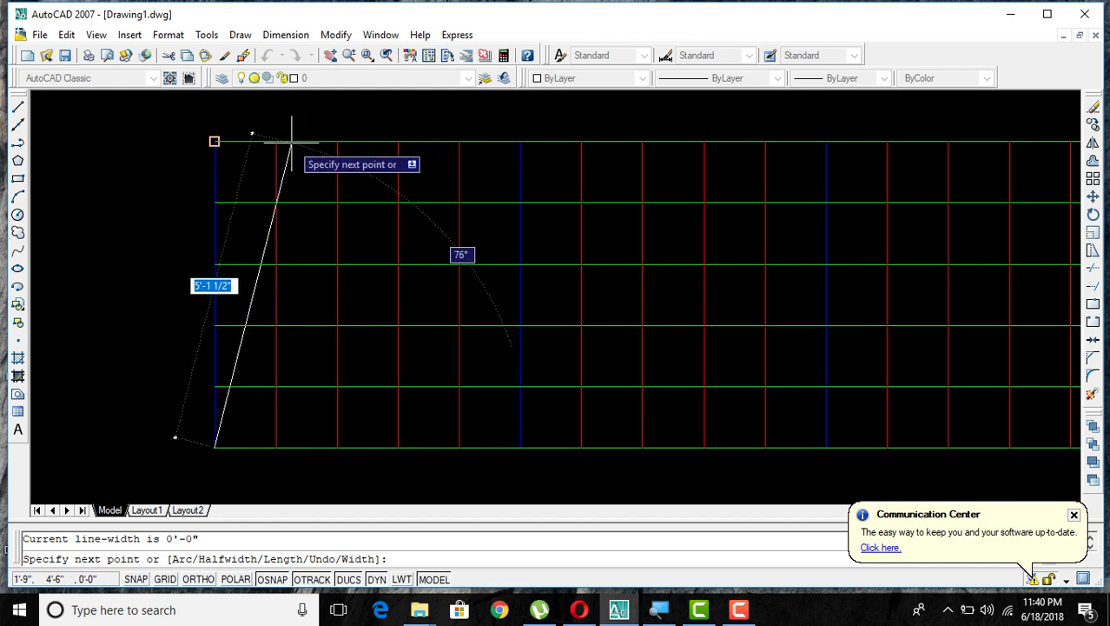
left_click(275, 141)
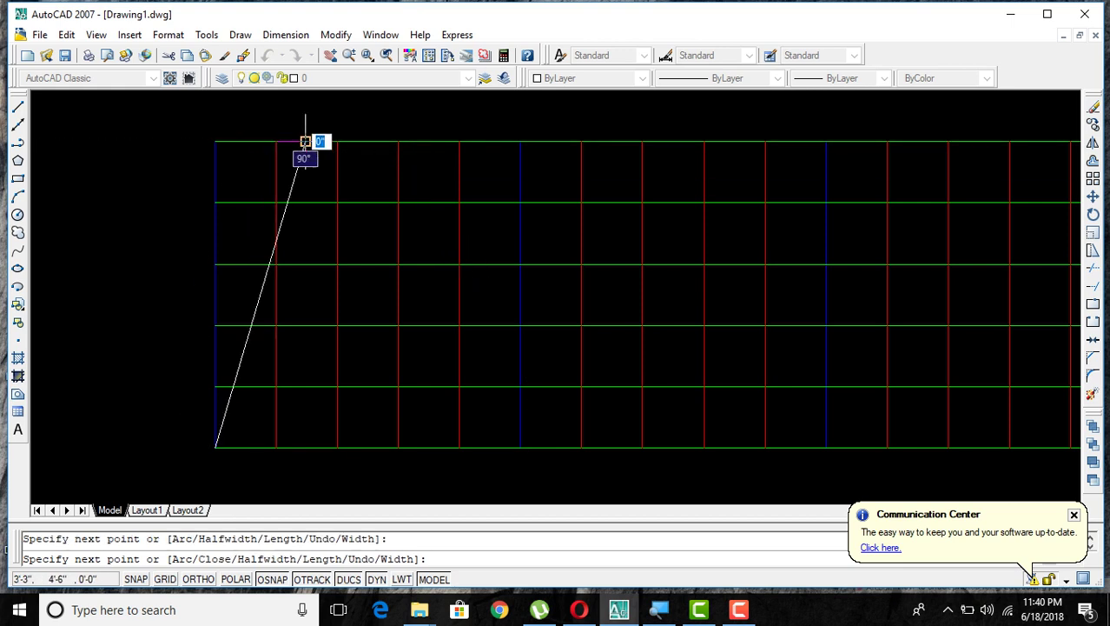
left_click(305, 141)
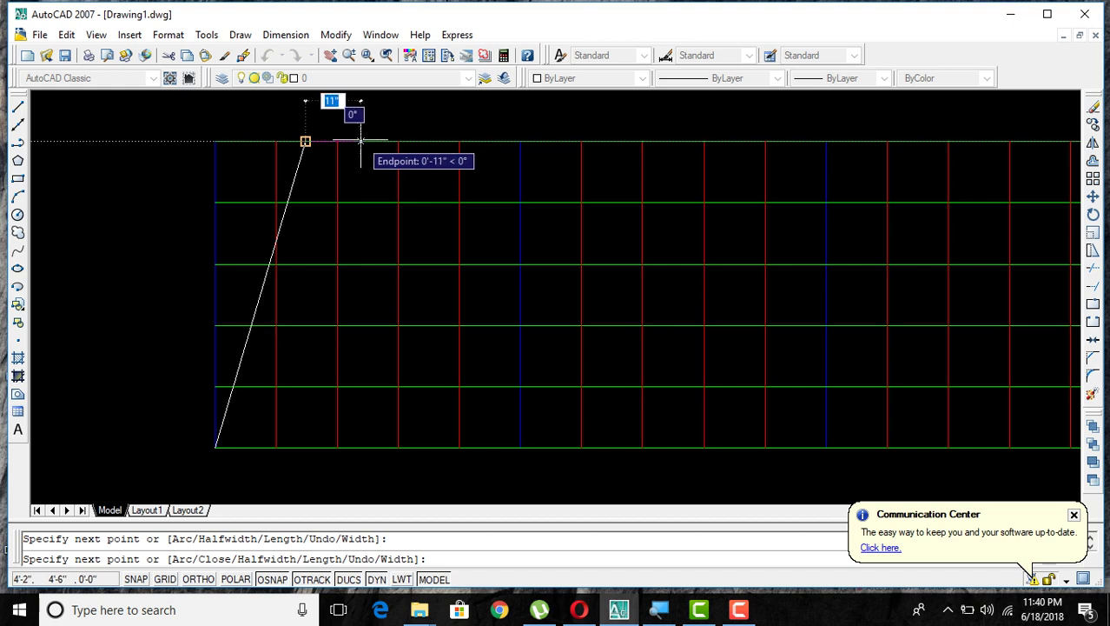
left_click(361, 139)
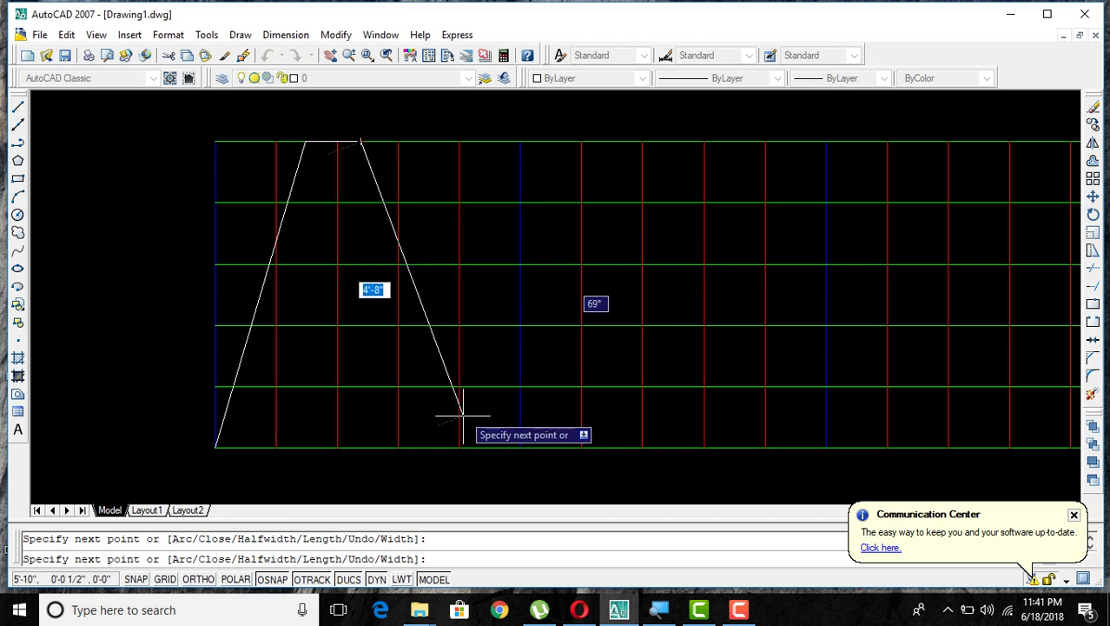
Bring the A's right leg down to the baseline and run it in to the inner foot.
left_click(459, 447)
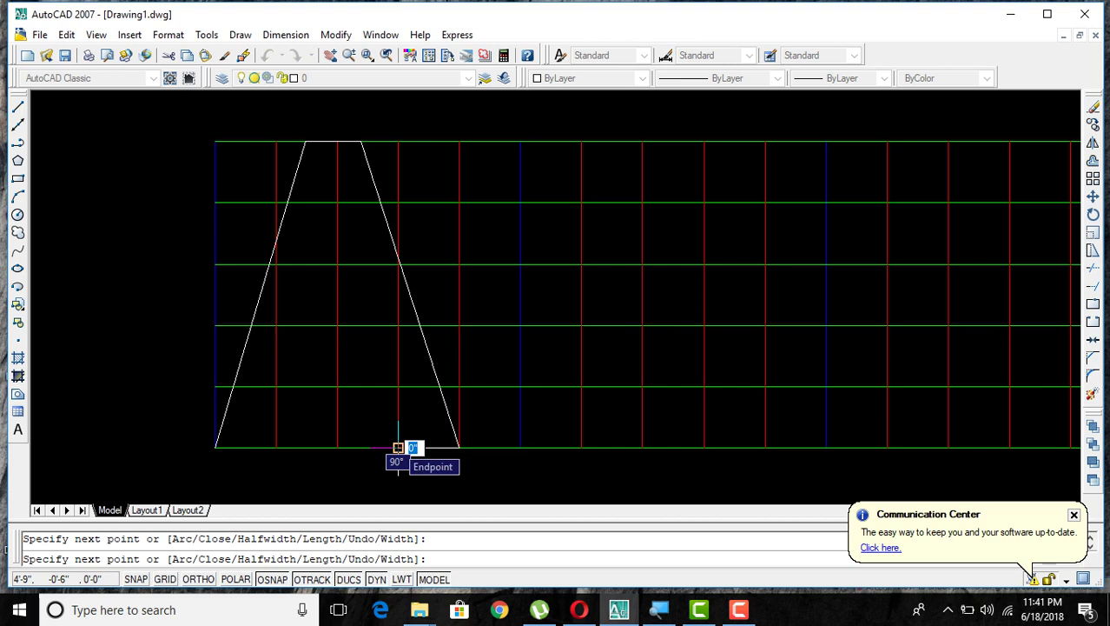
left_click(398, 447)
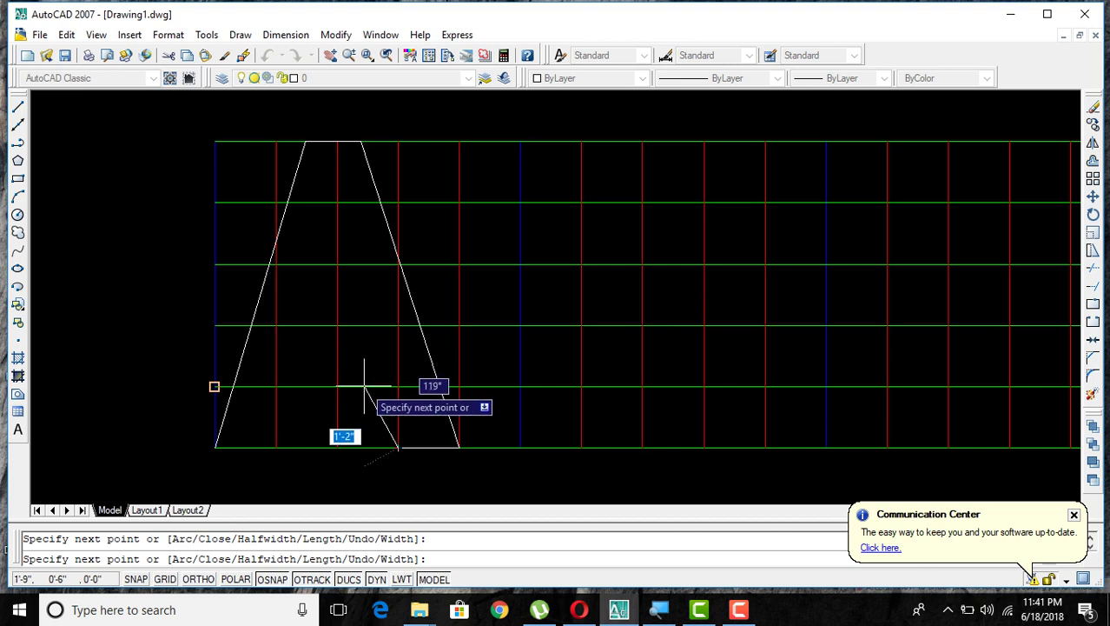
scroll(867, 352, "down", 2)
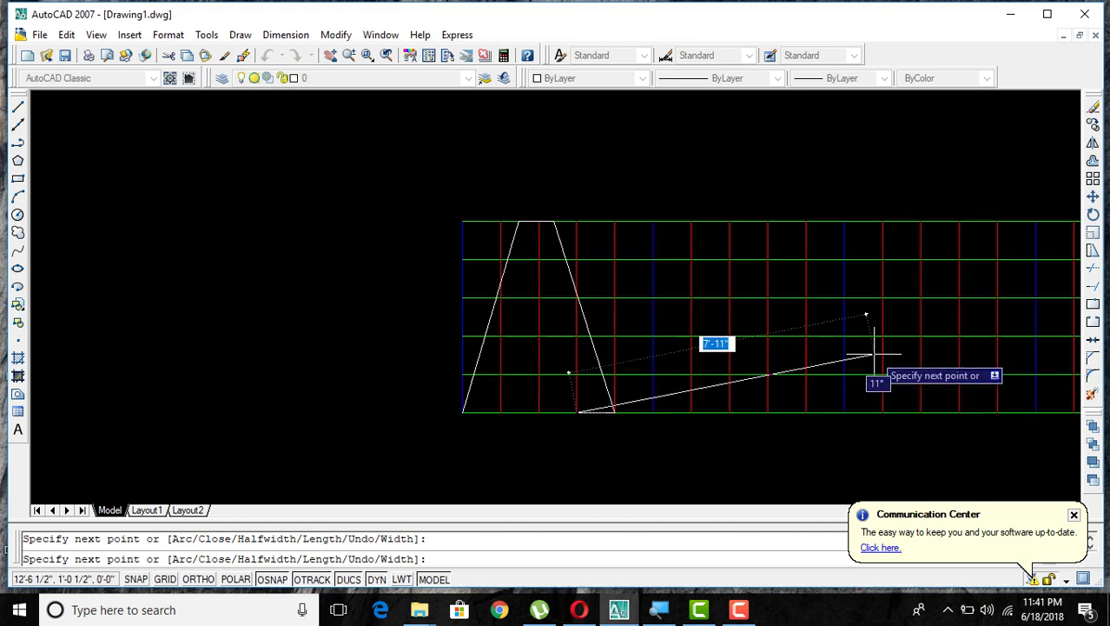
scroll(686, 346, "up", 2)
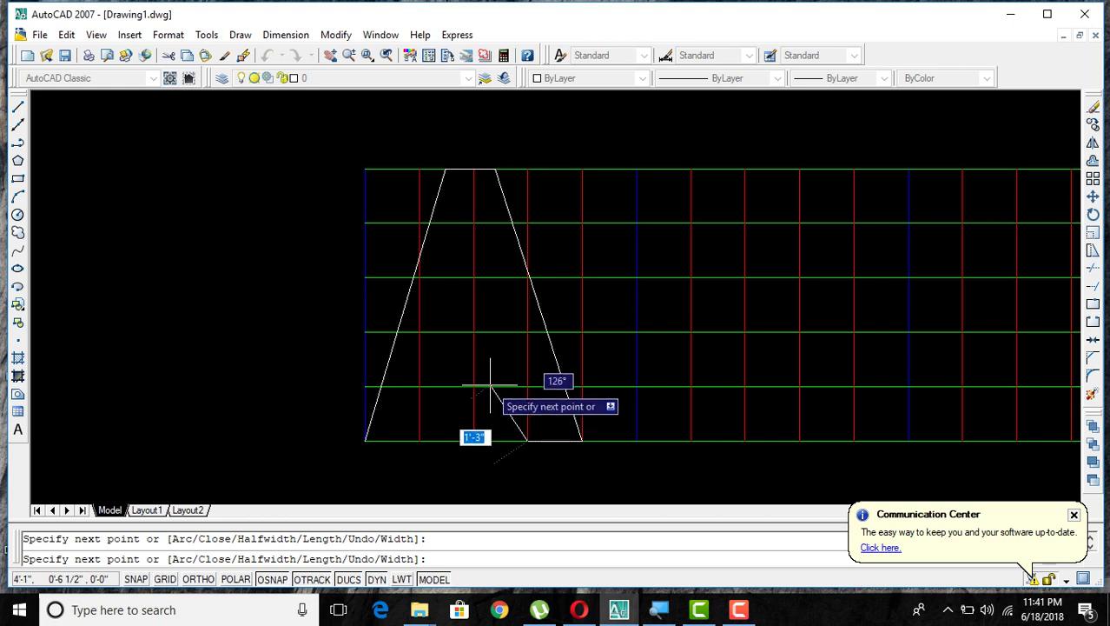
type("1")
key("BackSpace")
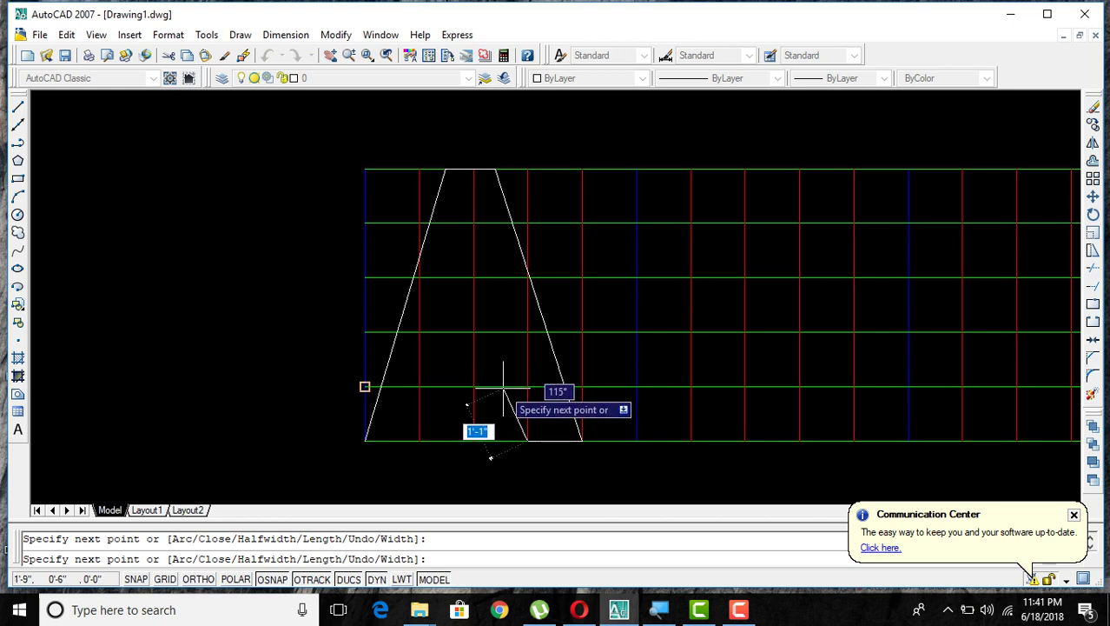
key("Escape")
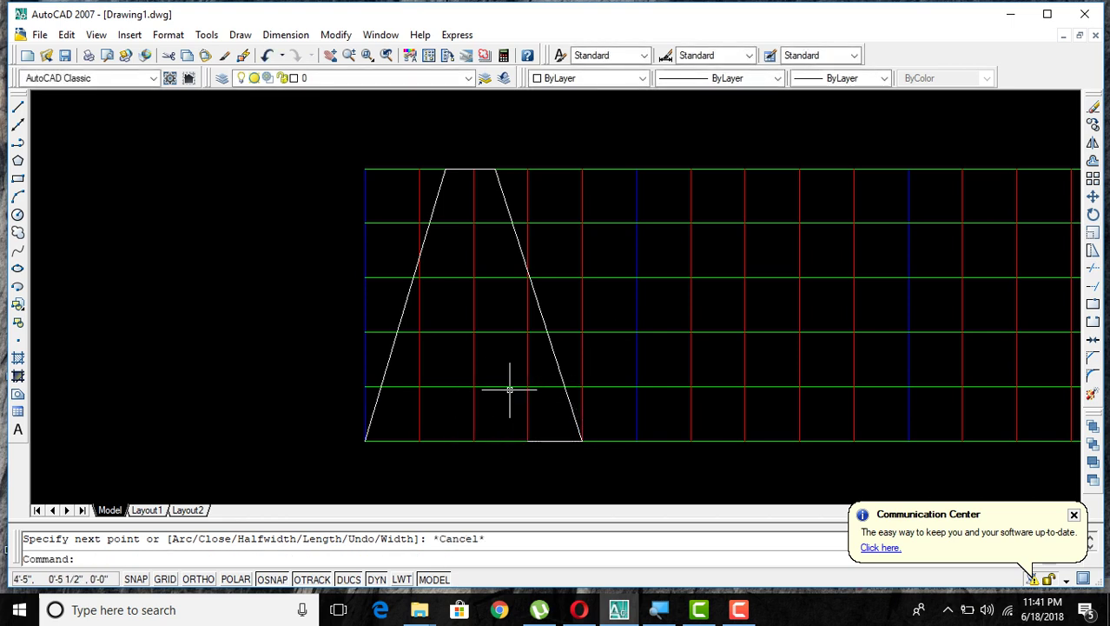
Draw a diagonal line inside the A, then delete it as misplaced.
left_click(15, 146)
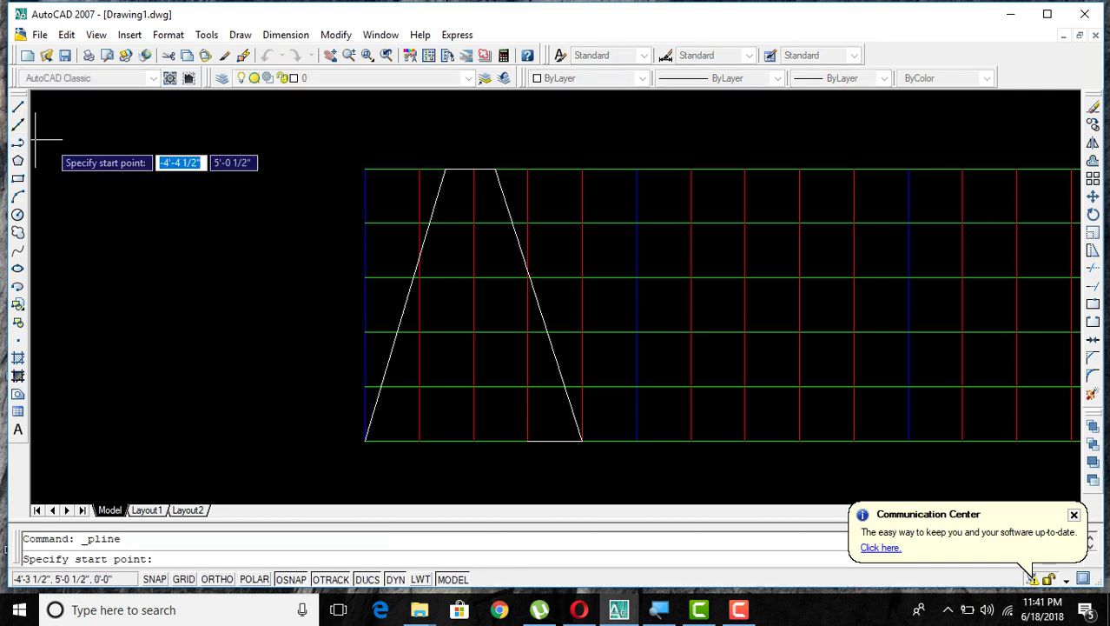
left_click(582, 441)
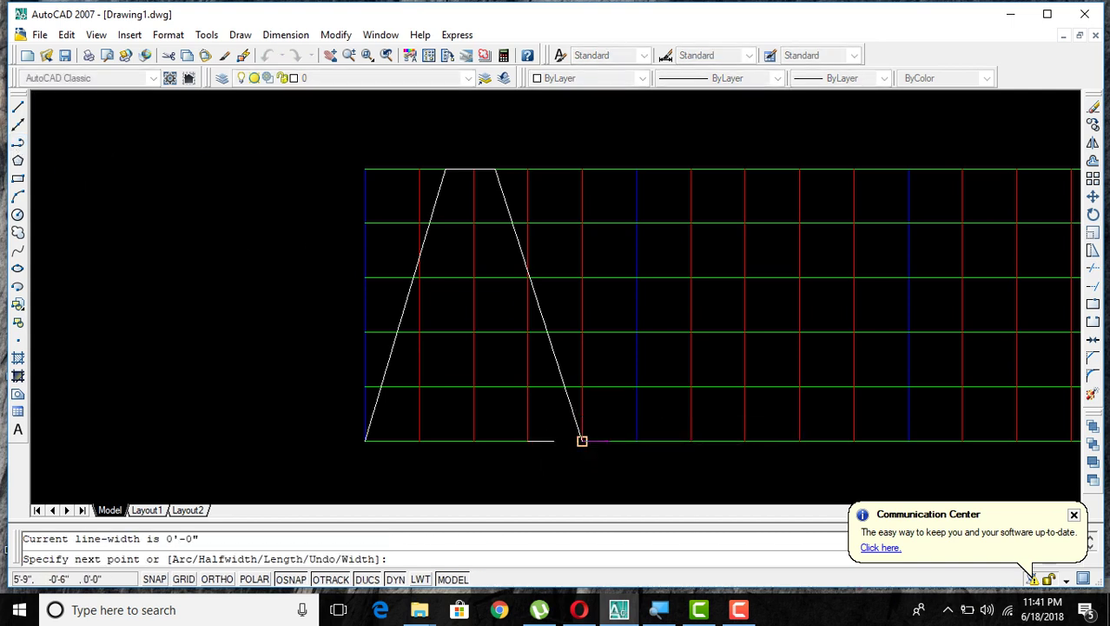
left_click(499, 384)
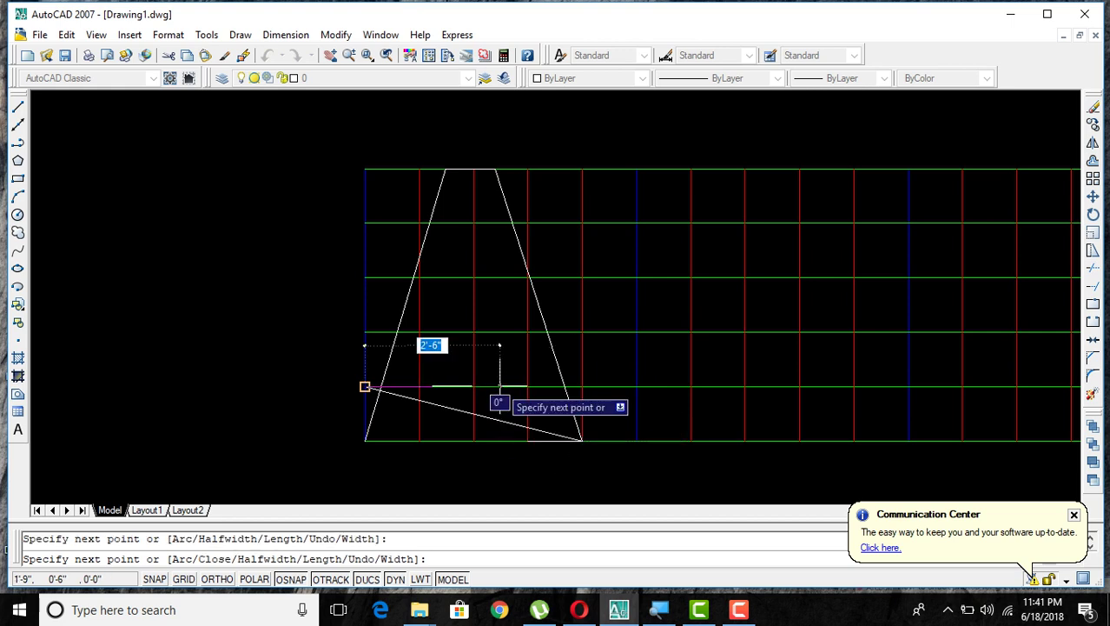
left_click(500, 386)
key("Return")
left_click(495, 419)
key("Delete")
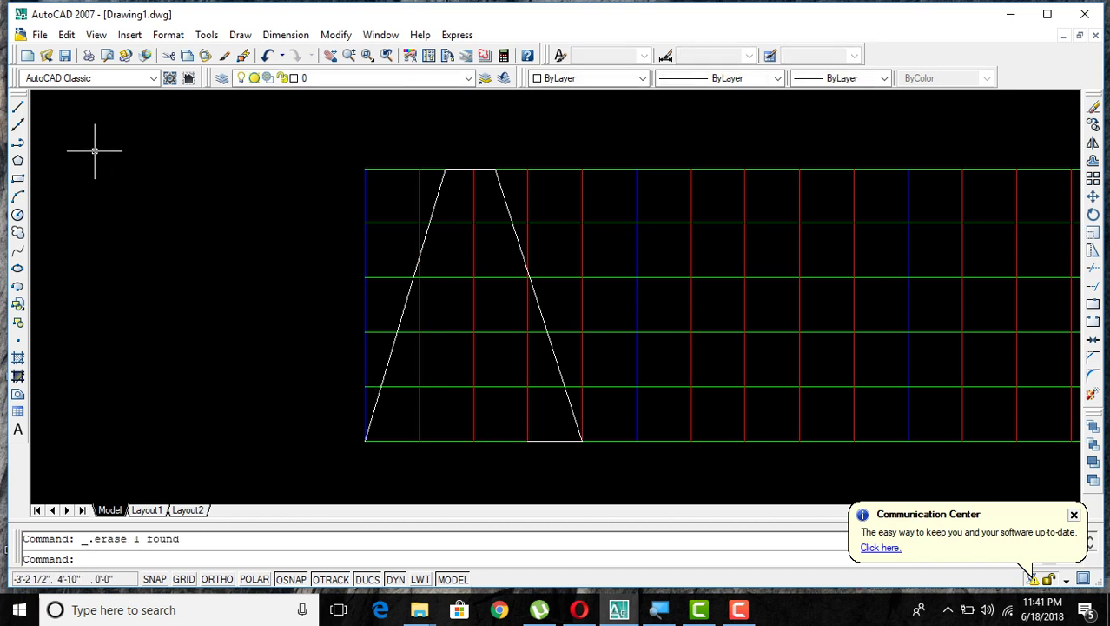
Redraw the inner diagonal from the baseline up to the A's left leg.
left_click(18, 143)
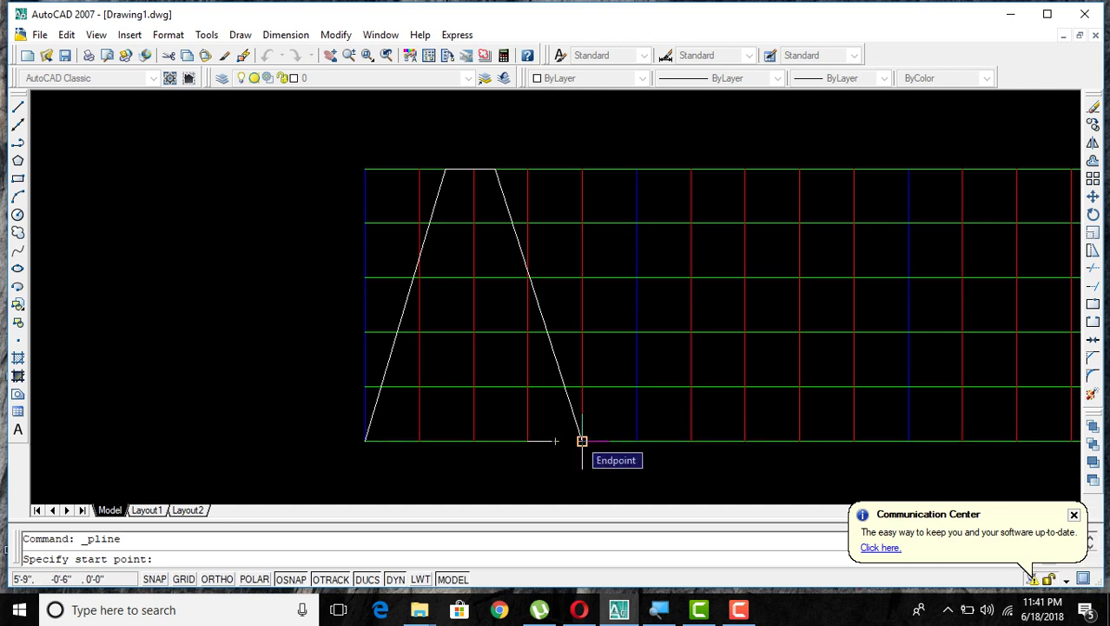
left_click(527, 441)
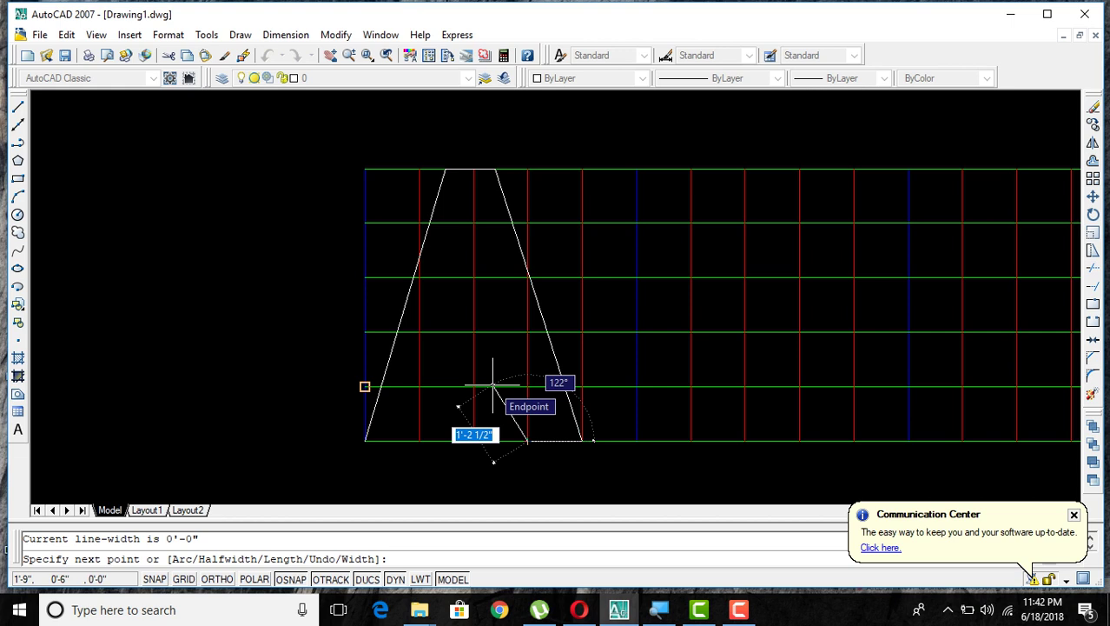
left_click(365, 387)
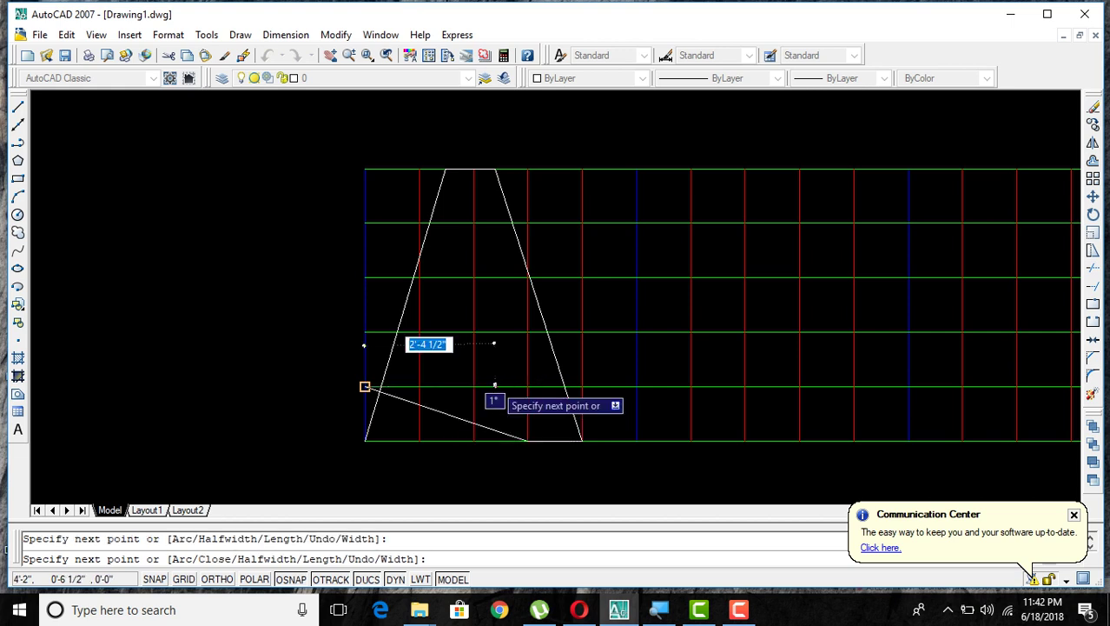
key("Escape")
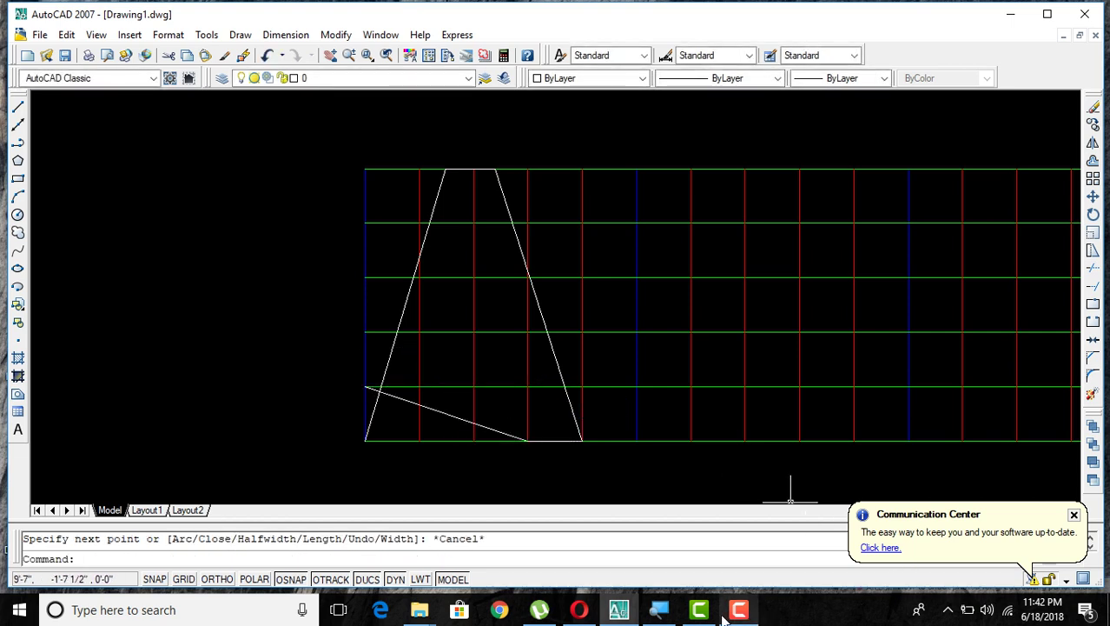
left_click(748, 614)
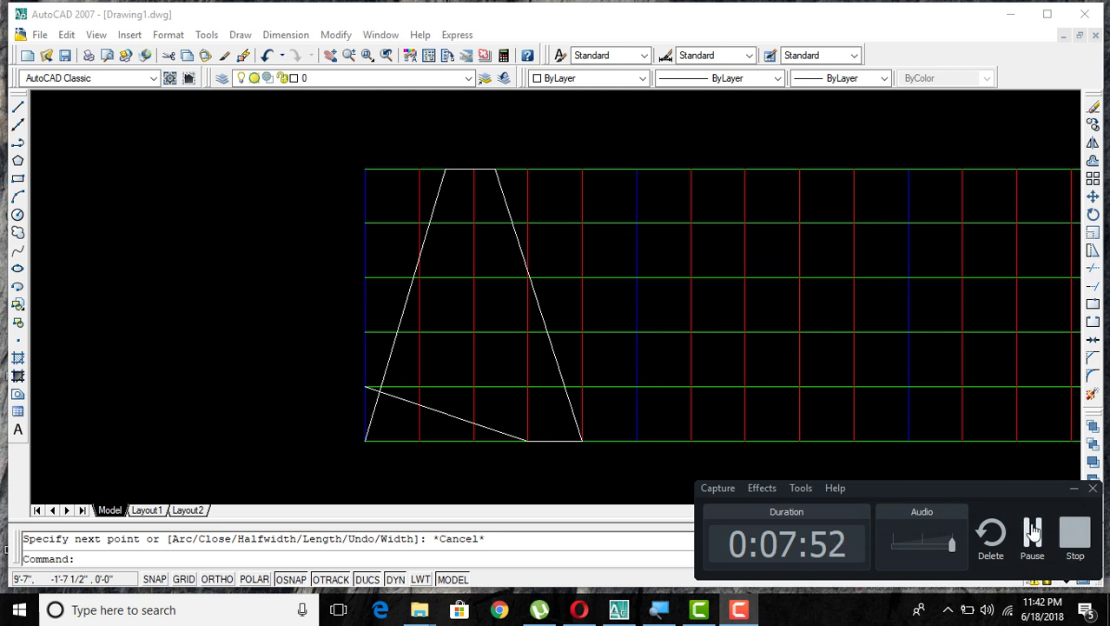
Trace the A's crossbar, inner left edge and final baseline to the left corner.
left_click(1032, 530)
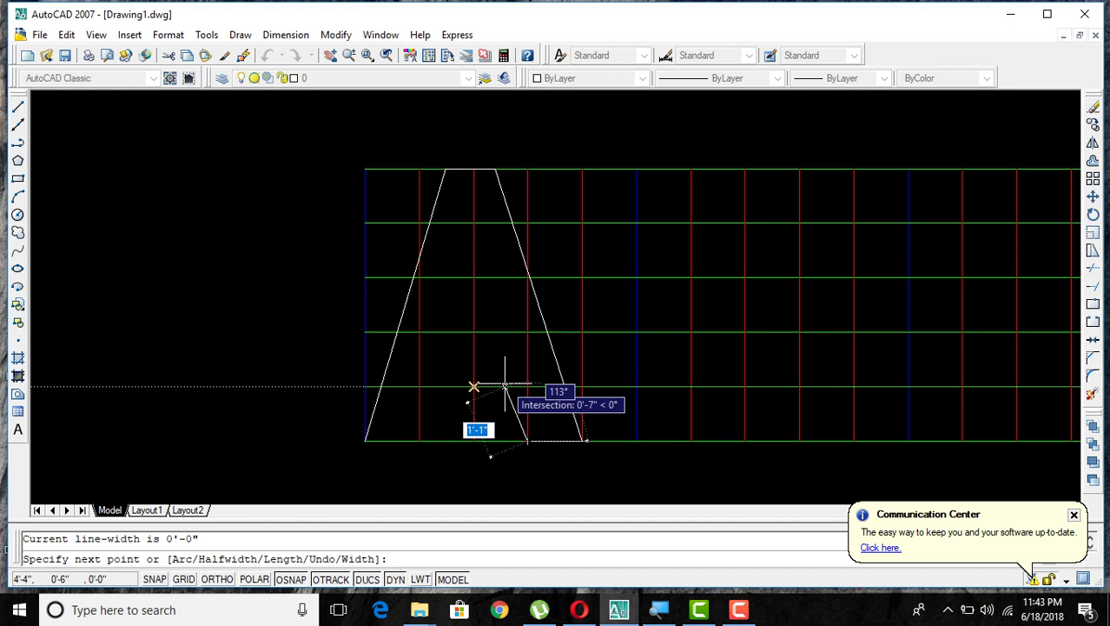
left_click(505, 386)
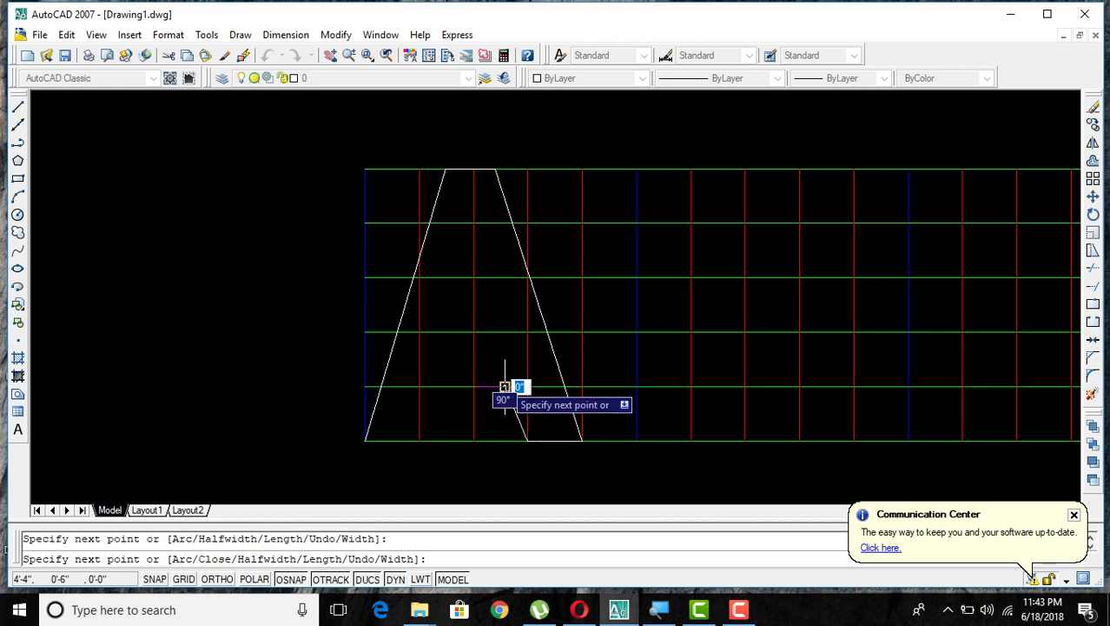
left_click(450, 386)
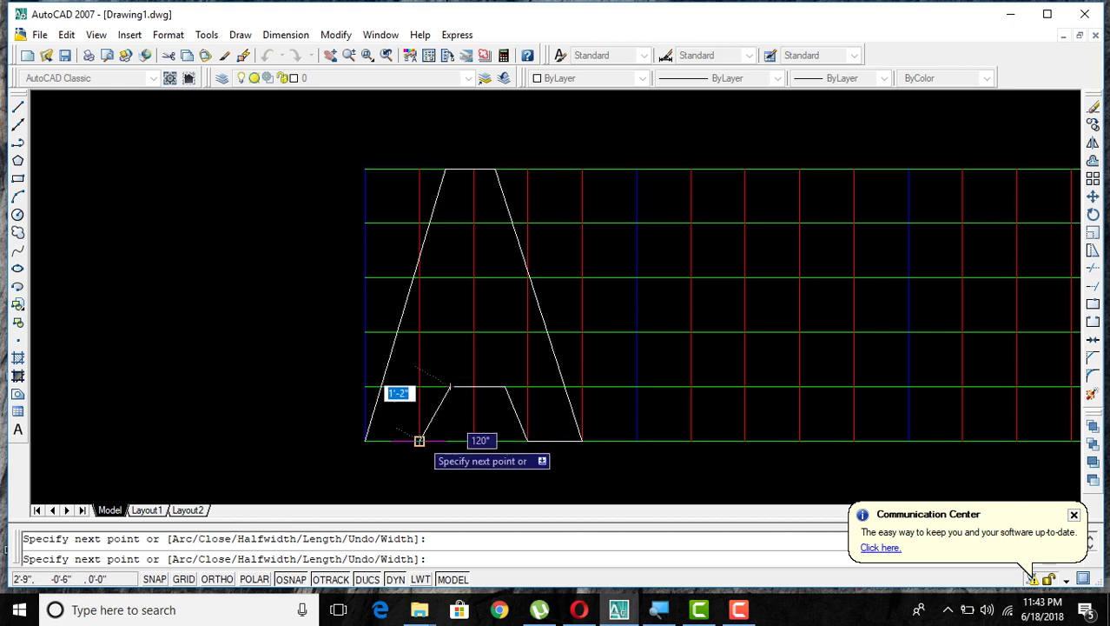
left_click(419, 440)
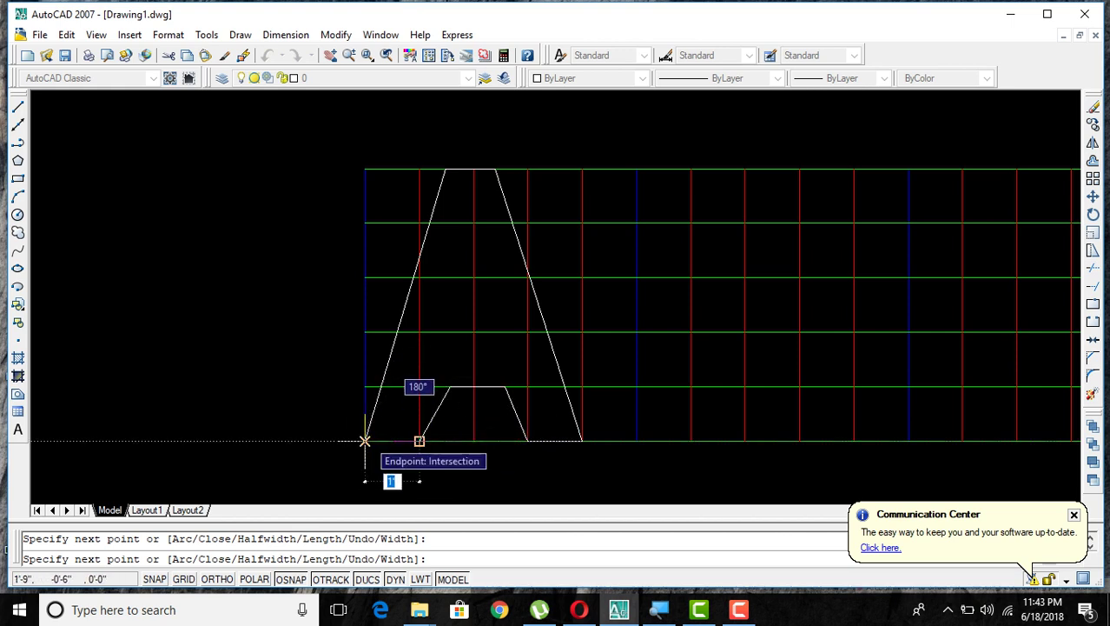
left_click(365, 440)
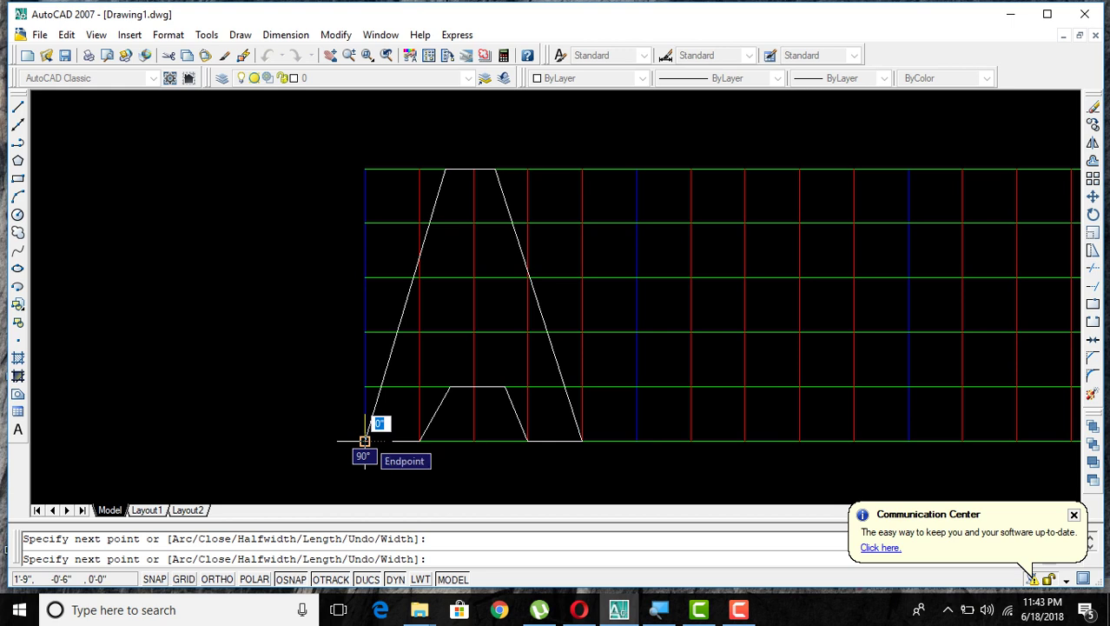
right_click(367, 444)
left_click(396, 205)
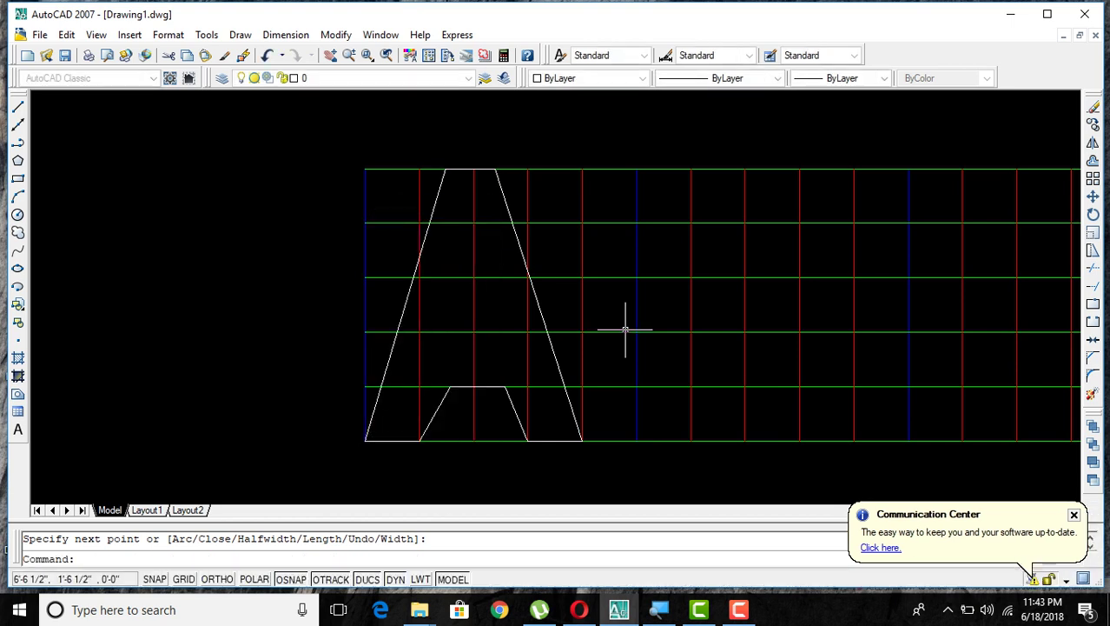
Draw a stray line inside the A, then select and delete it.
scroll(625, 330, "down", 1)
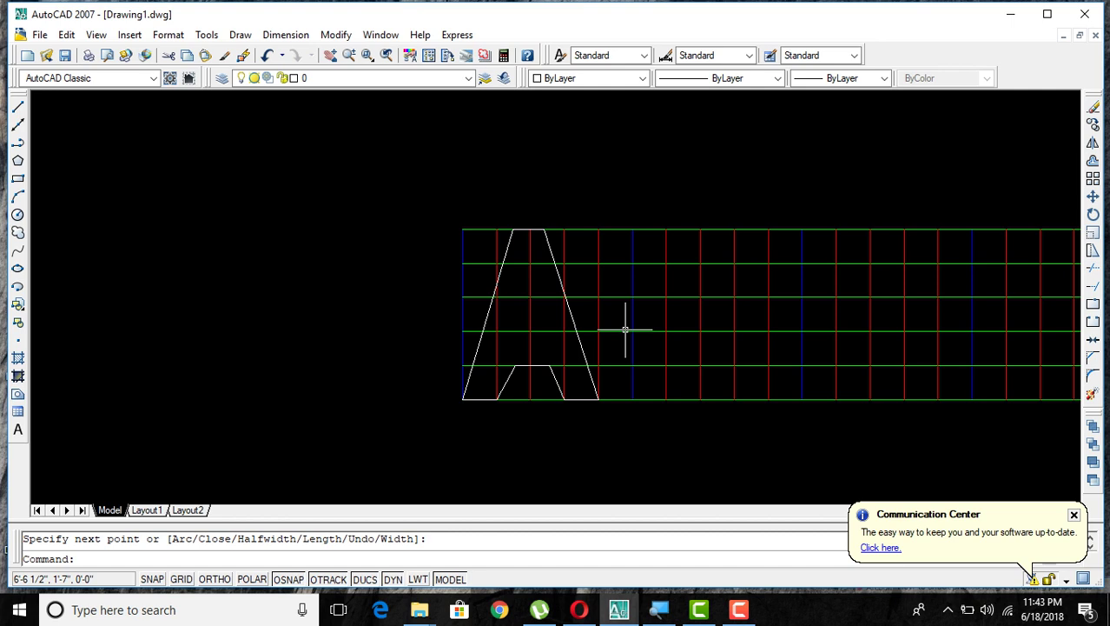
scroll(624, 330, "up", 1)
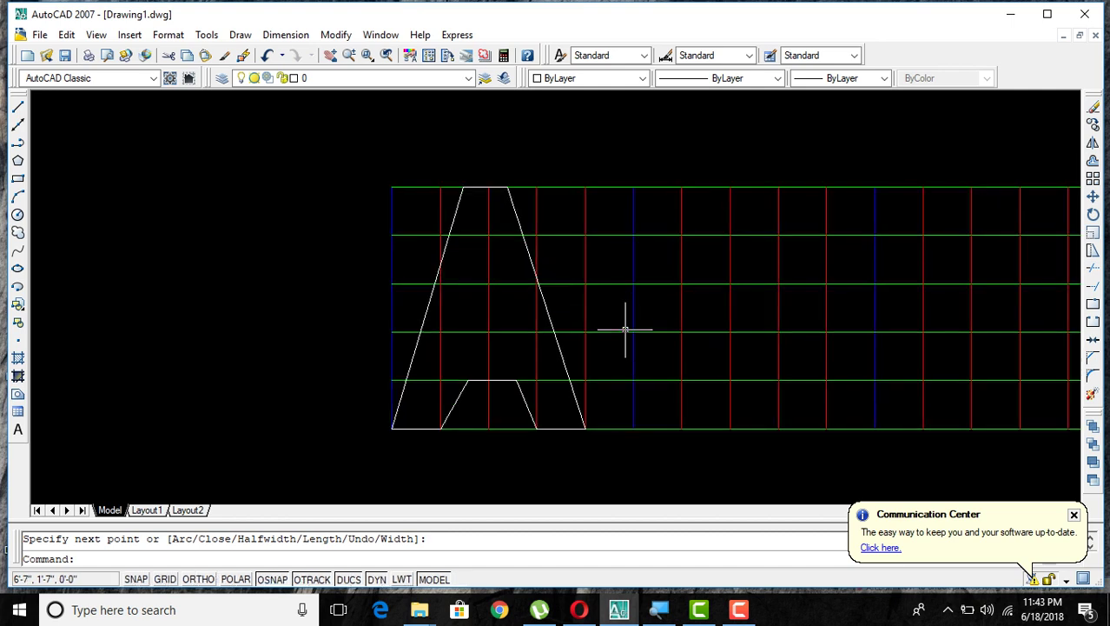
left_click(17, 143)
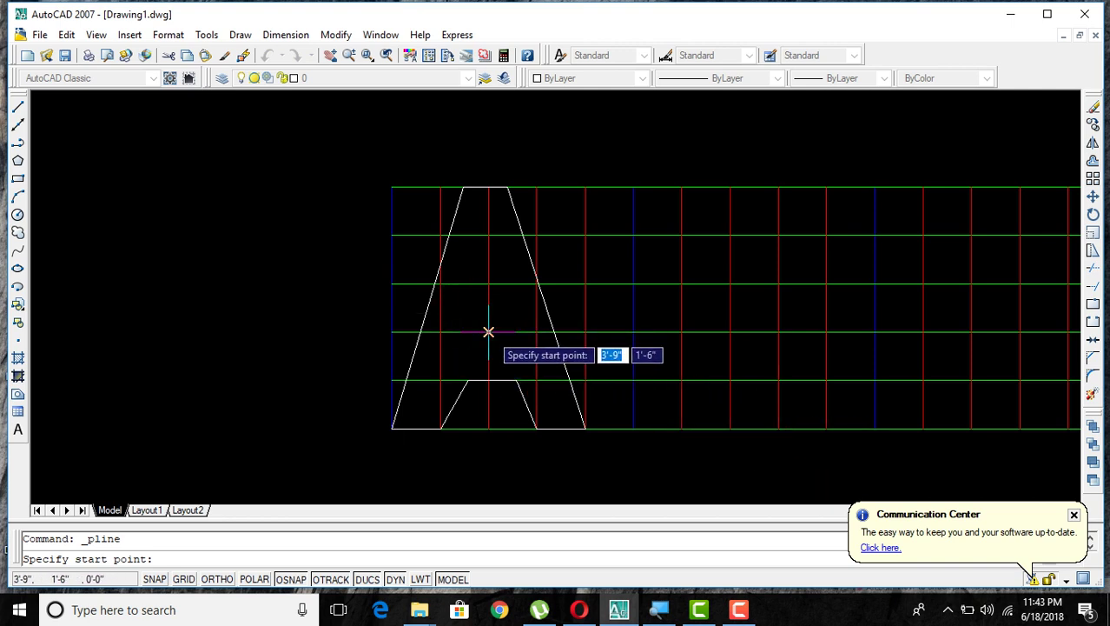
left_click(488, 283)
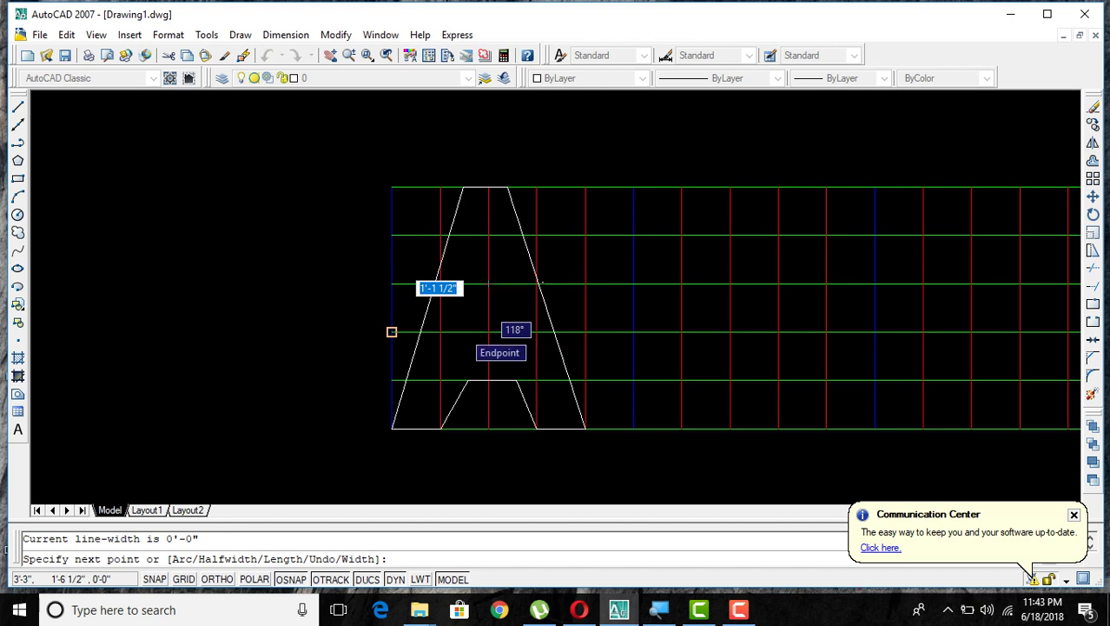
left_click(392, 331)
key("Escape")
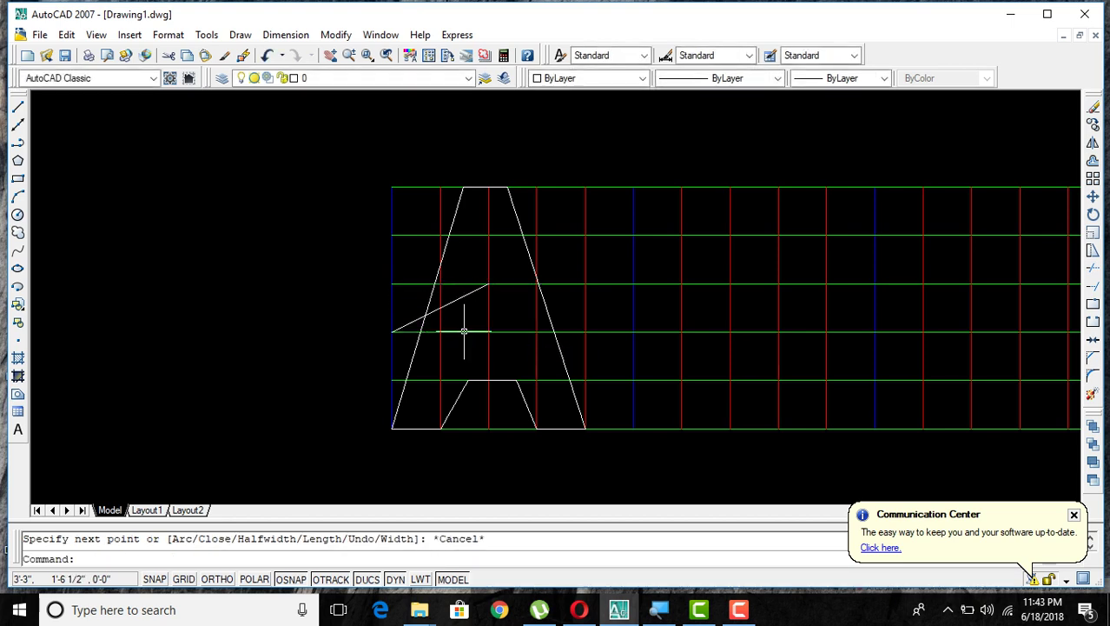
left_click(465, 293)
key("Delete")
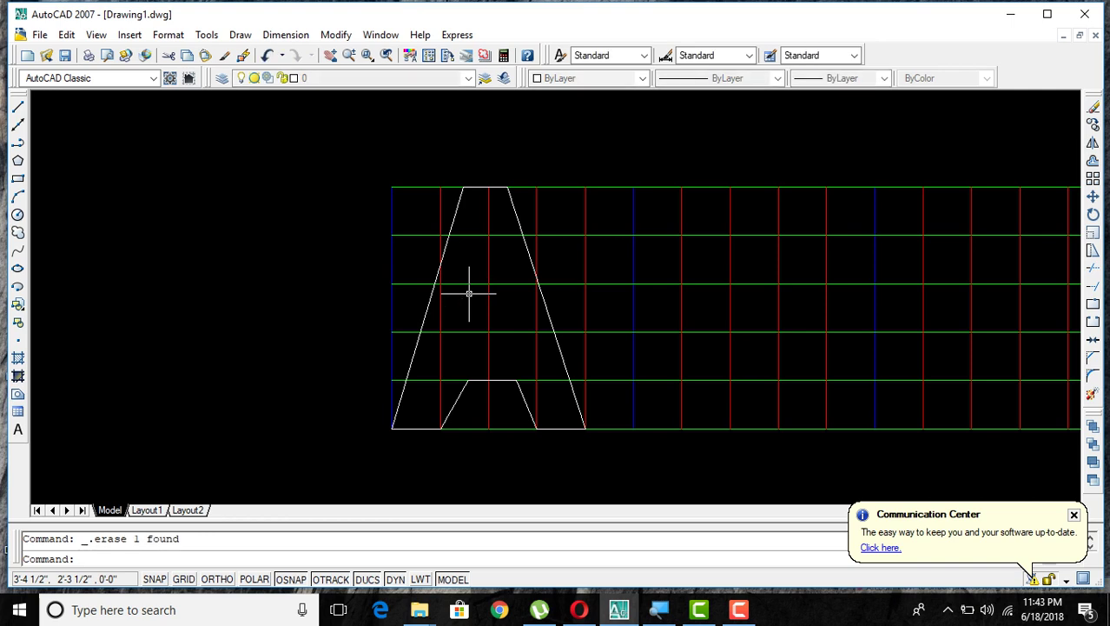
Draw the A's triangular inner opening as a polyline closed back at its apex.
left_click(19, 142)
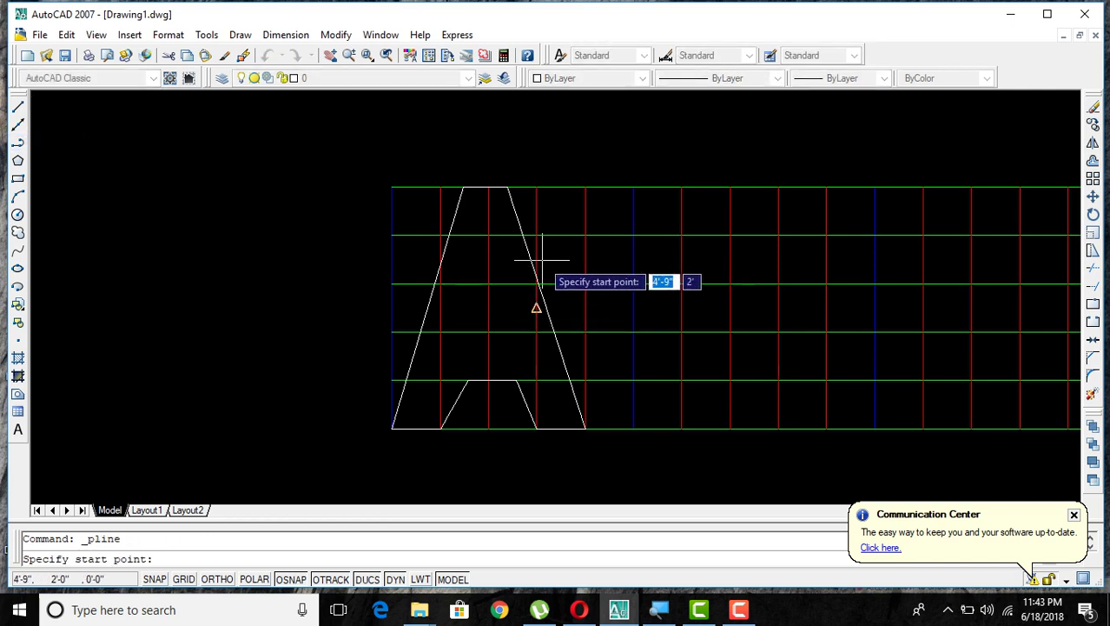
left_click(488, 283)
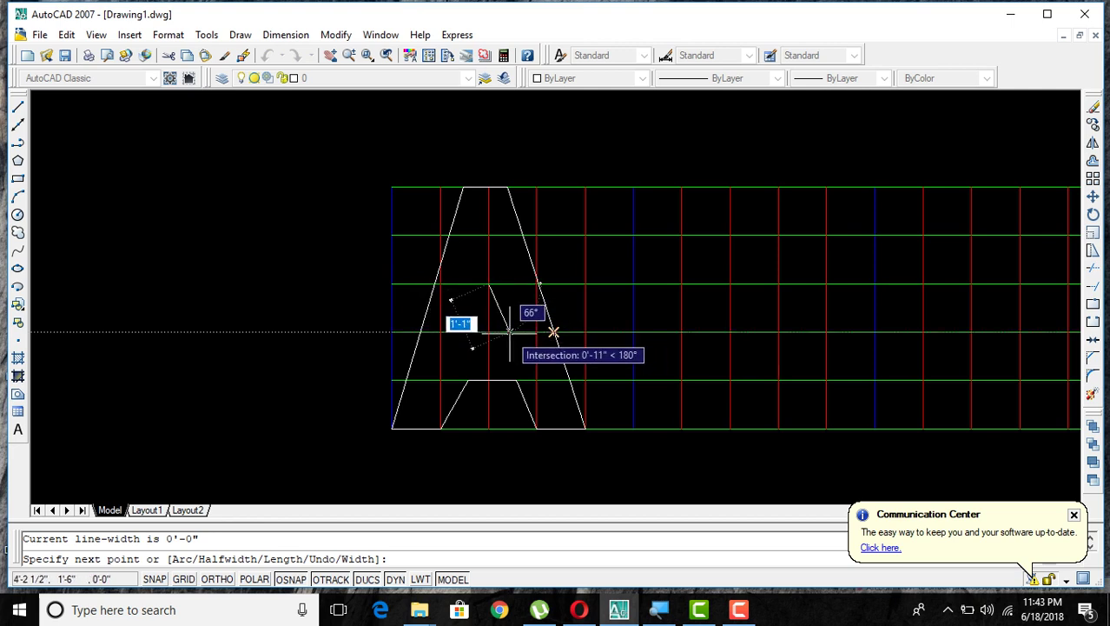
left_click(509, 331)
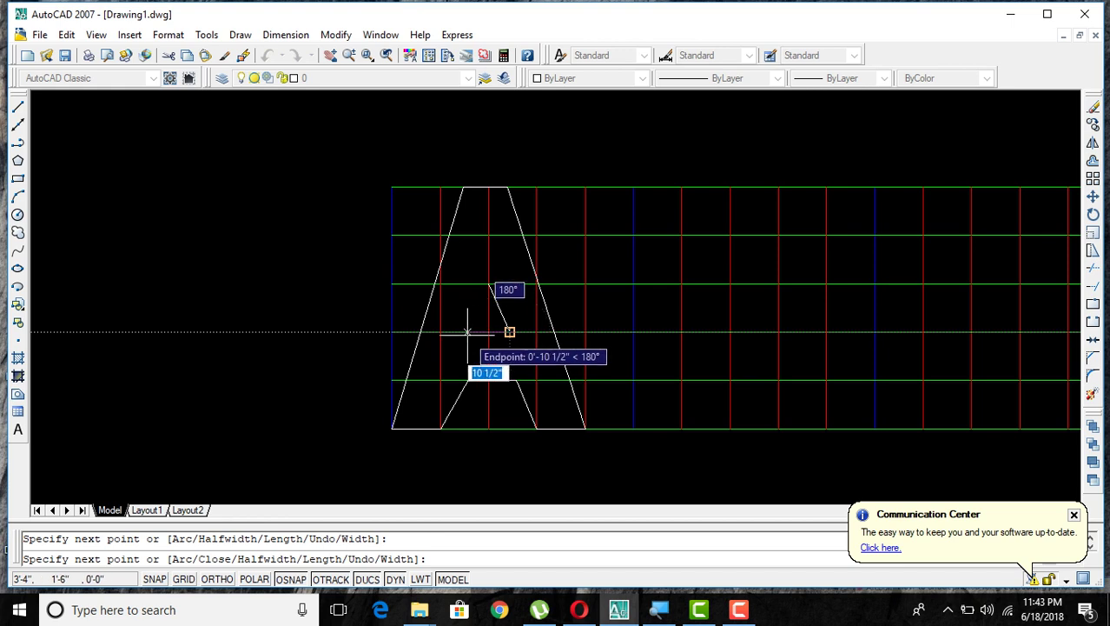
left_click(467, 331)
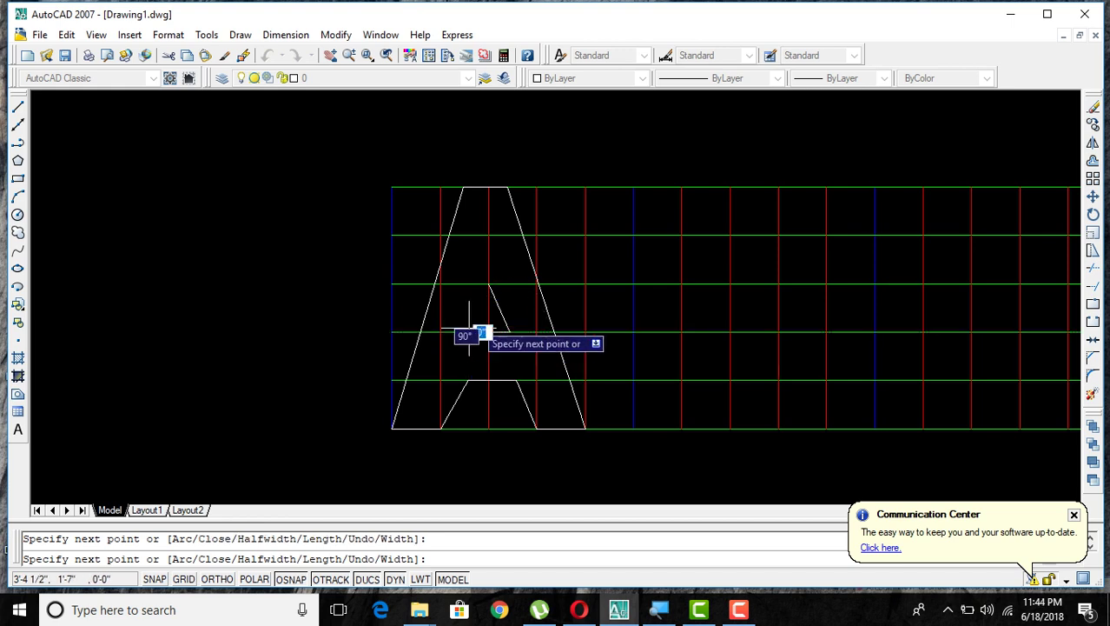
left_click(491, 290)
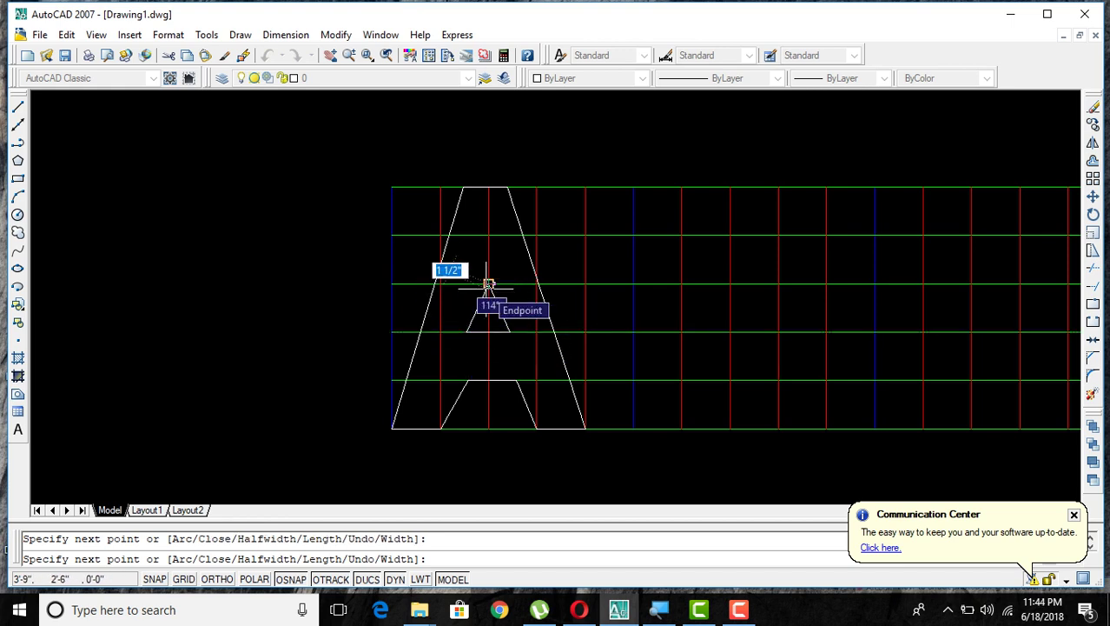
left_click(488, 284)
key("Return")
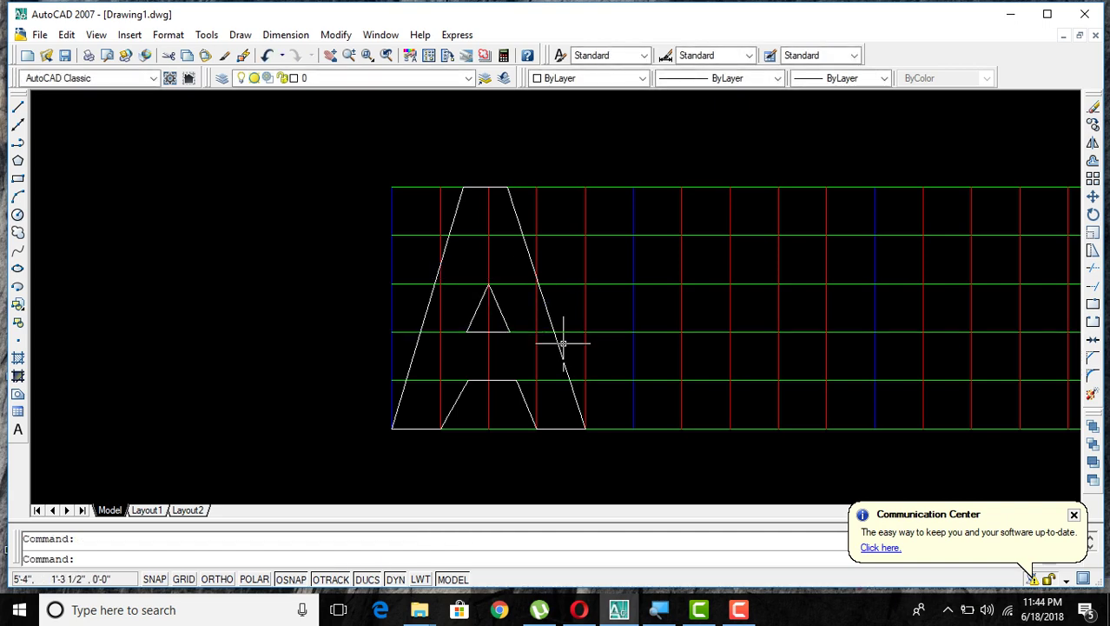
scroll(563, 345, "down", 2)
Start the next letter's top edge and left side right of the A, then delete the unfinished outline.
mouse_move(669, 346)
middle_mouse_down()
mouse_move(384, 364)
mouse_move(401, 351)
middle_mouse_up()
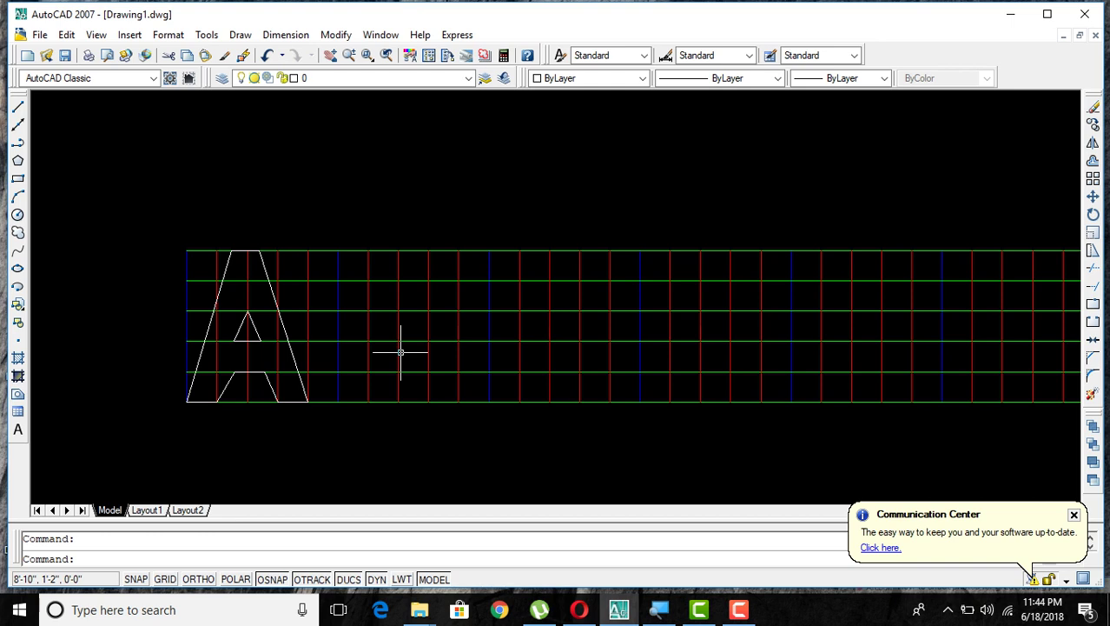
left_click(18, 145)
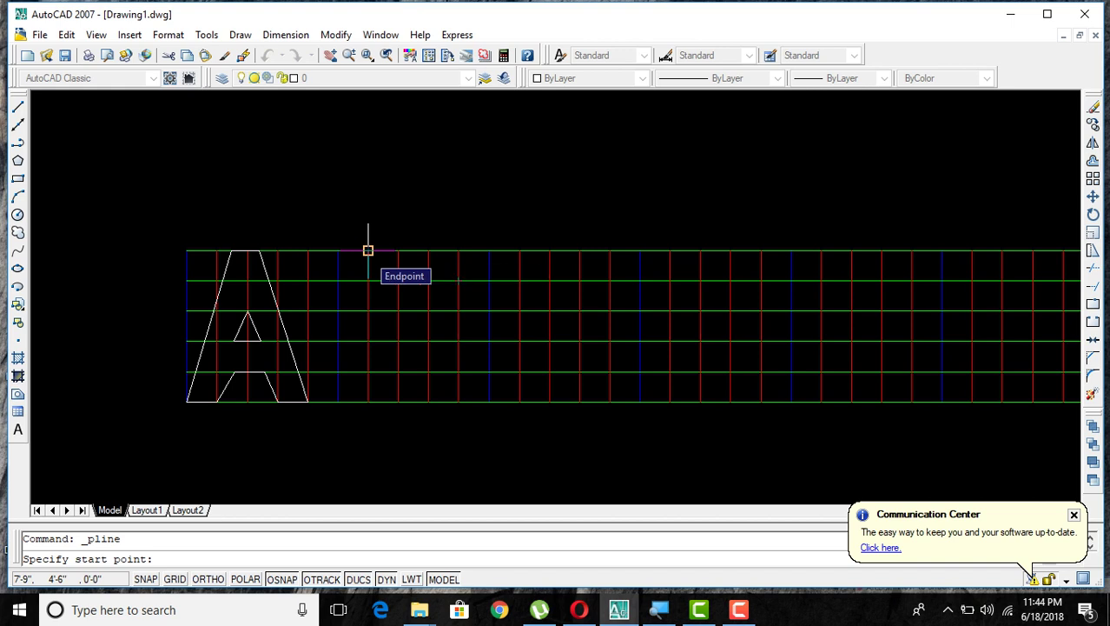
left_click(368, 250)
left_click(338, 250)
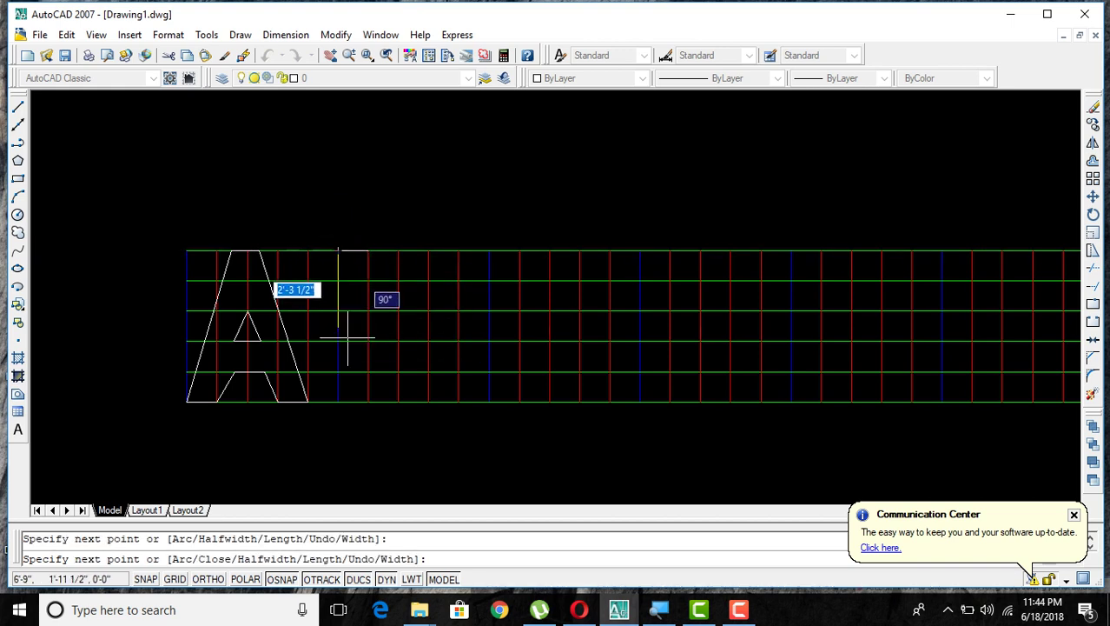
type("5'")
left_click(338, 401)
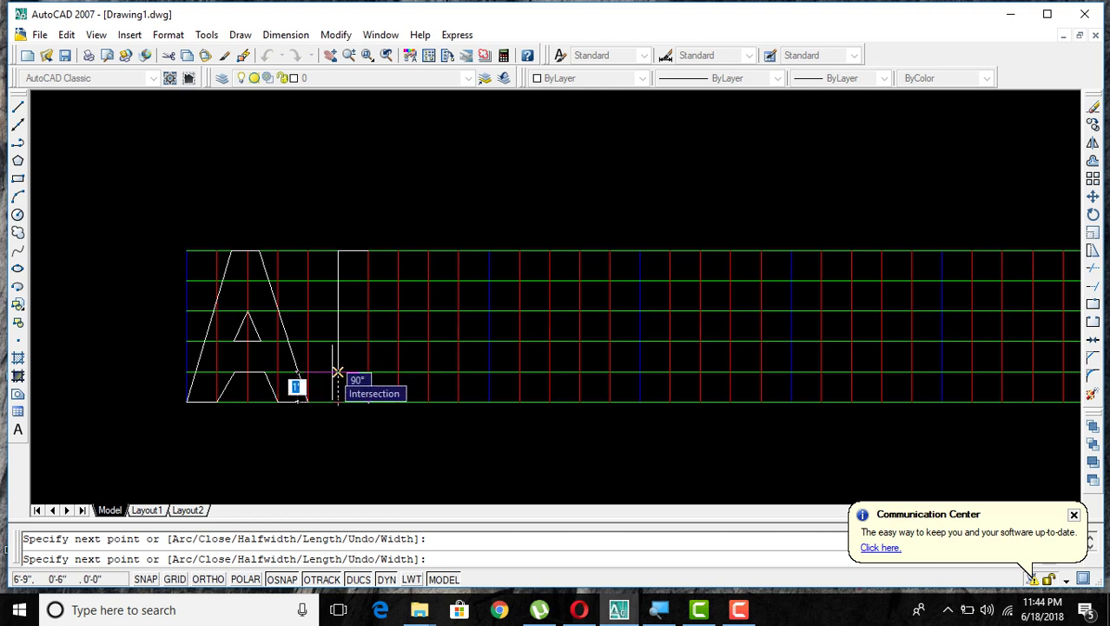
key("Escape")
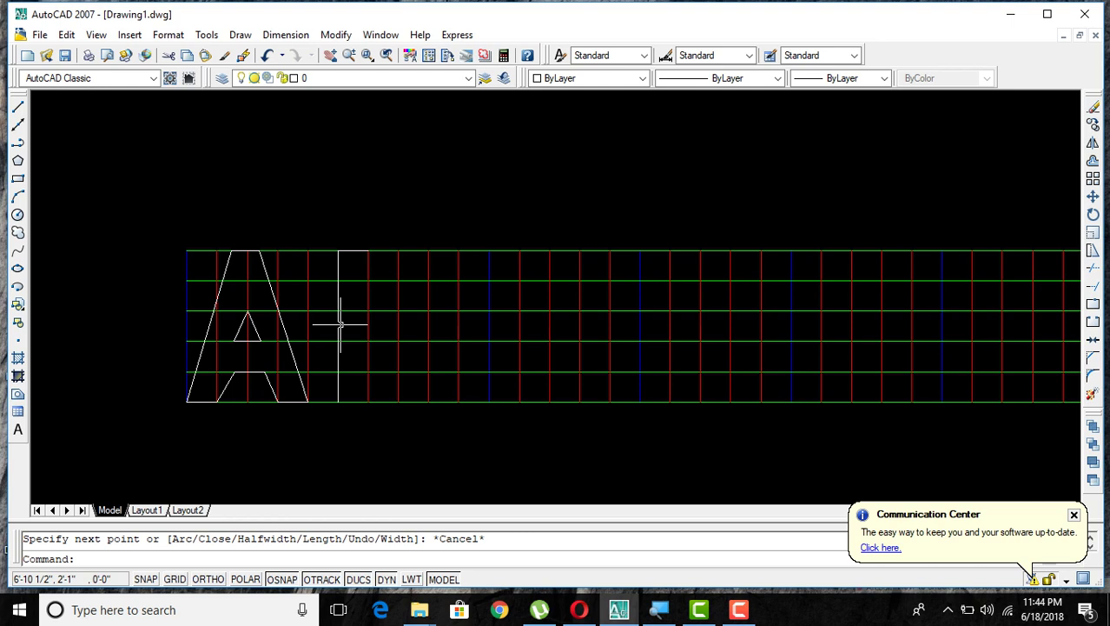
left_click(339, 323)
key("Delete")
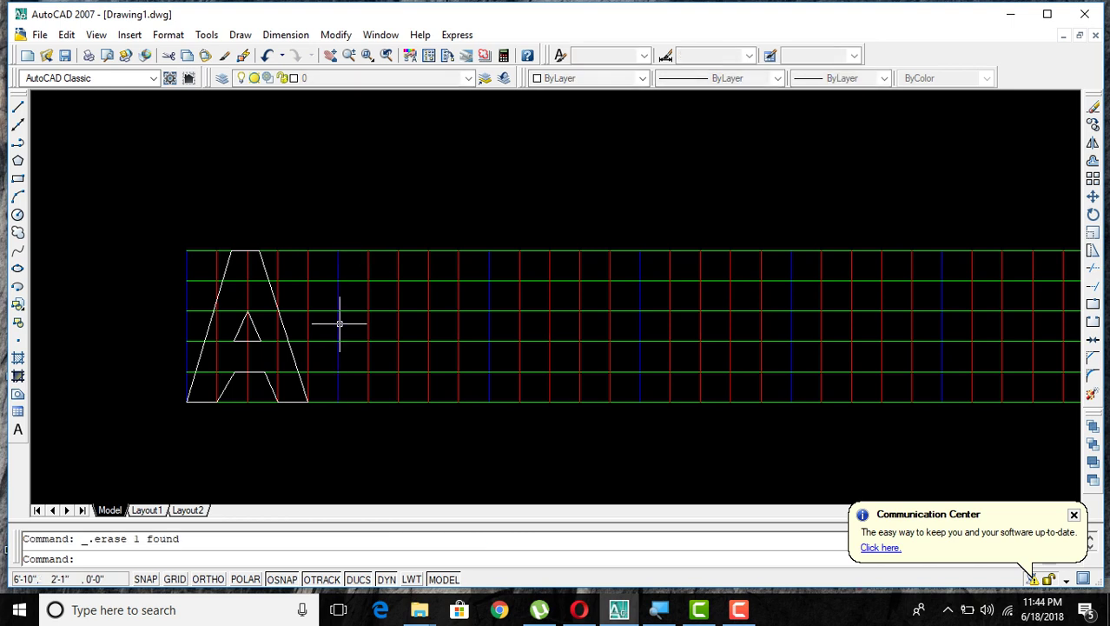
Draw the U's left stem, angled lower corners and bottom edge from the top grid line.
left_click(19, 145)
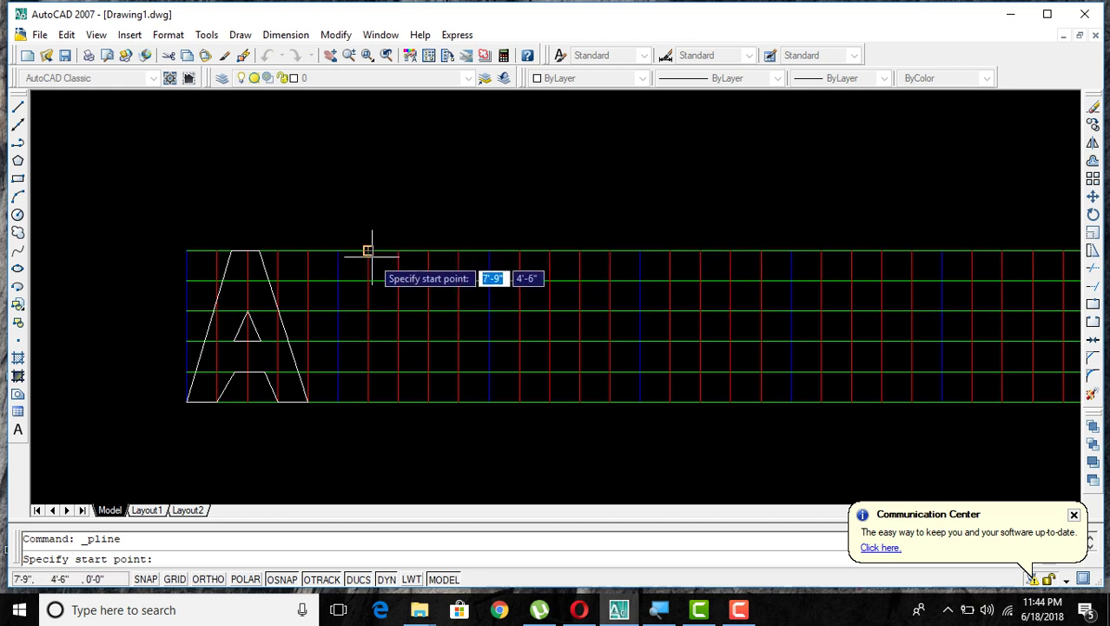
left_click(367, 250)
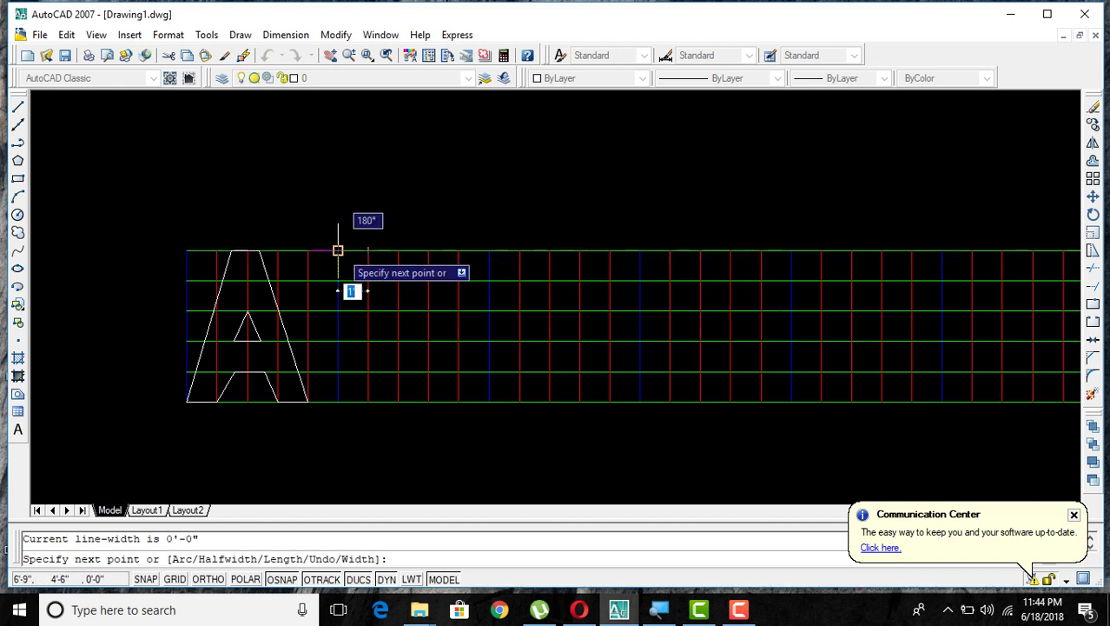
left_click(338, 250)
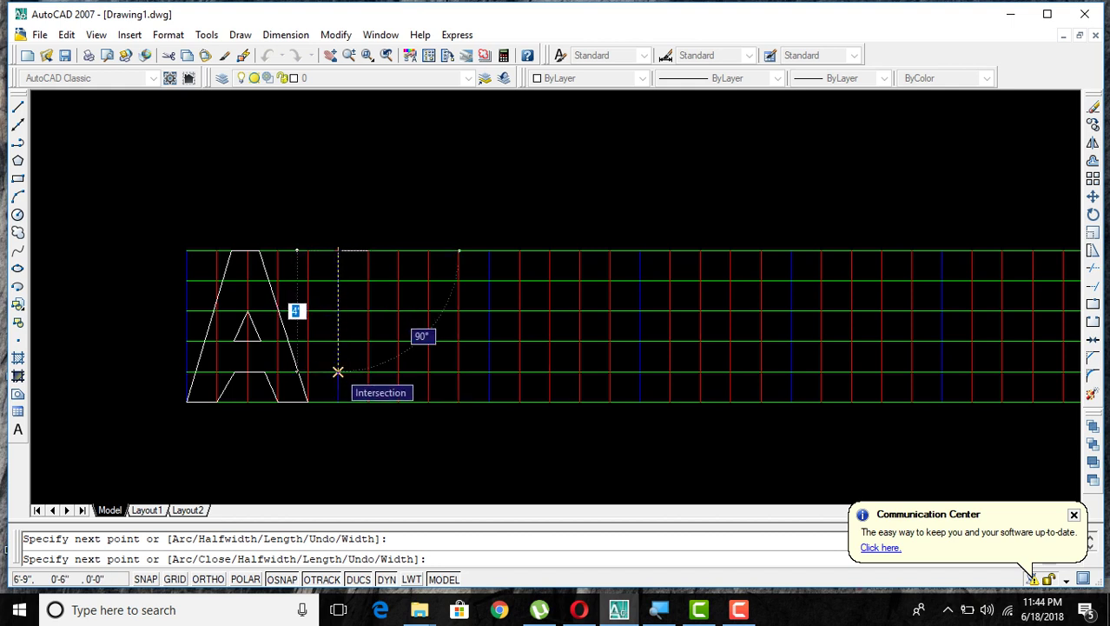
left_click(338, 372)
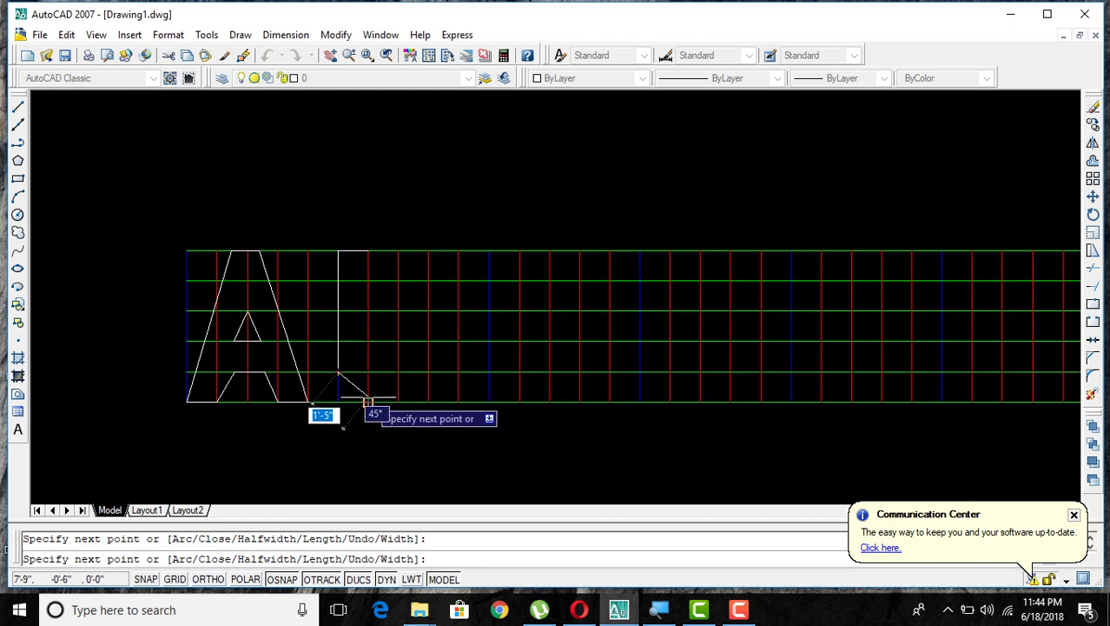
left_click(368, 402)
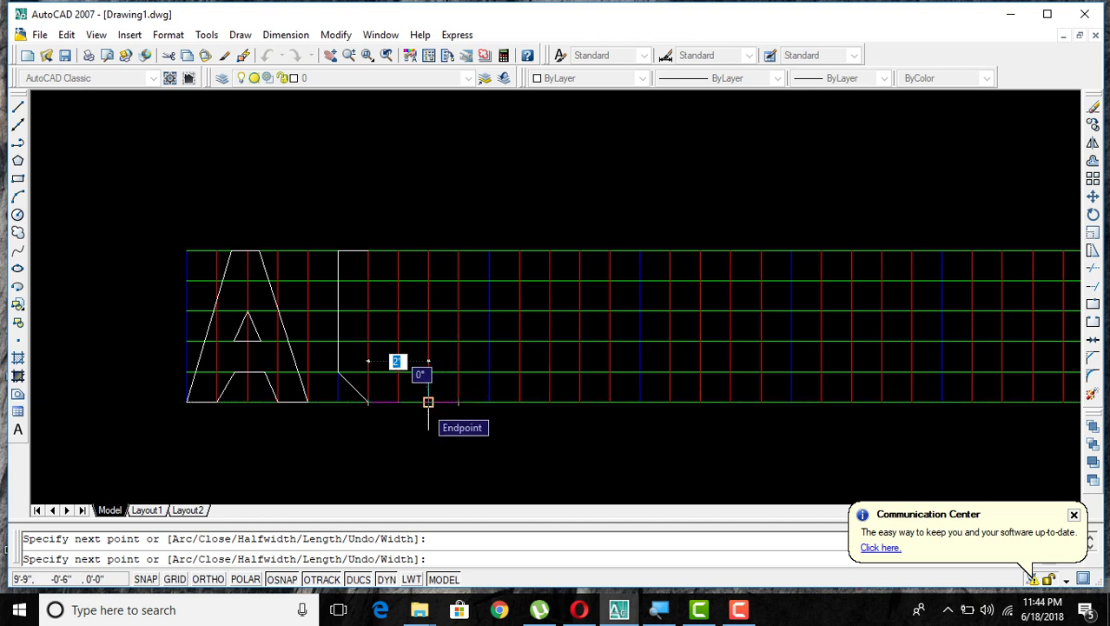
type("2")
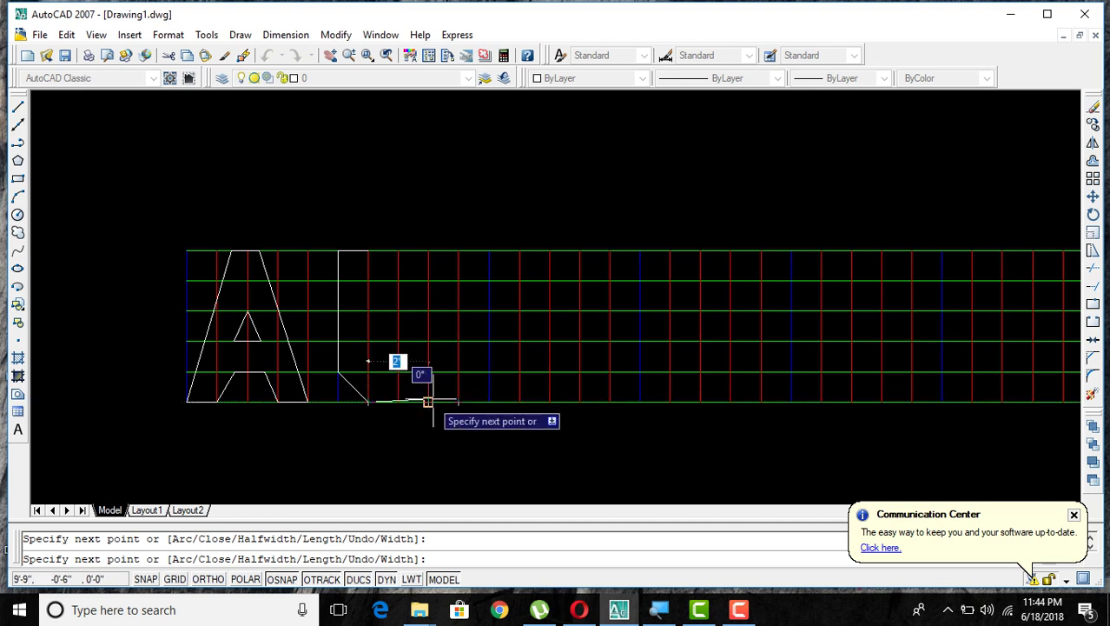
left_click(428, 402)
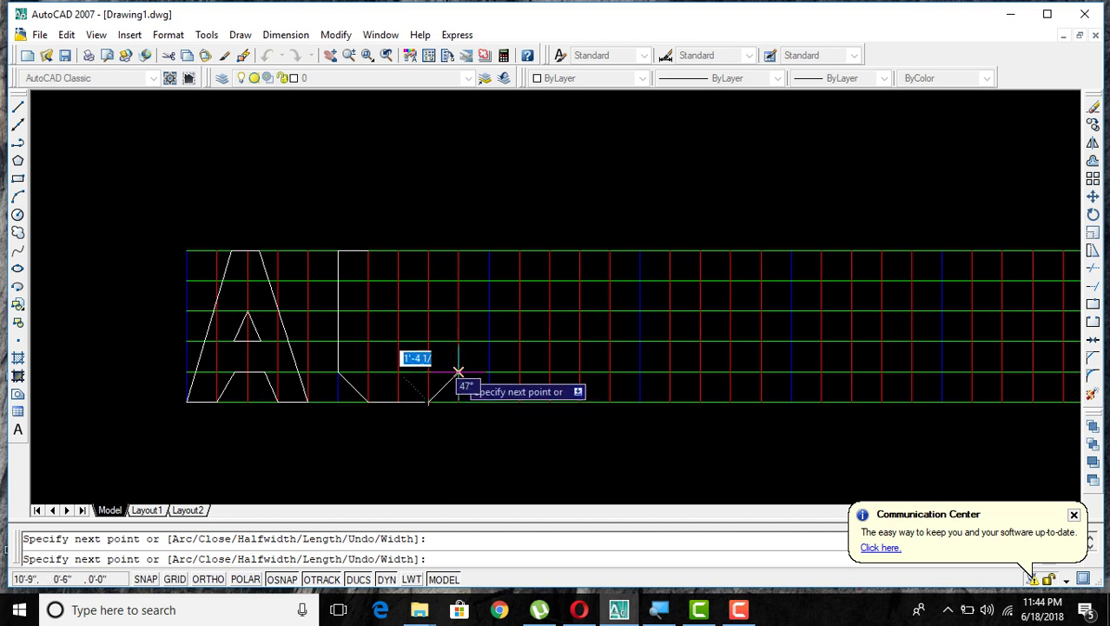
left_click(458, 372)
Finish the U's right side, right stem top and inner slot, closing the outline.
left_click(458, 339)
left_click(458, 250)
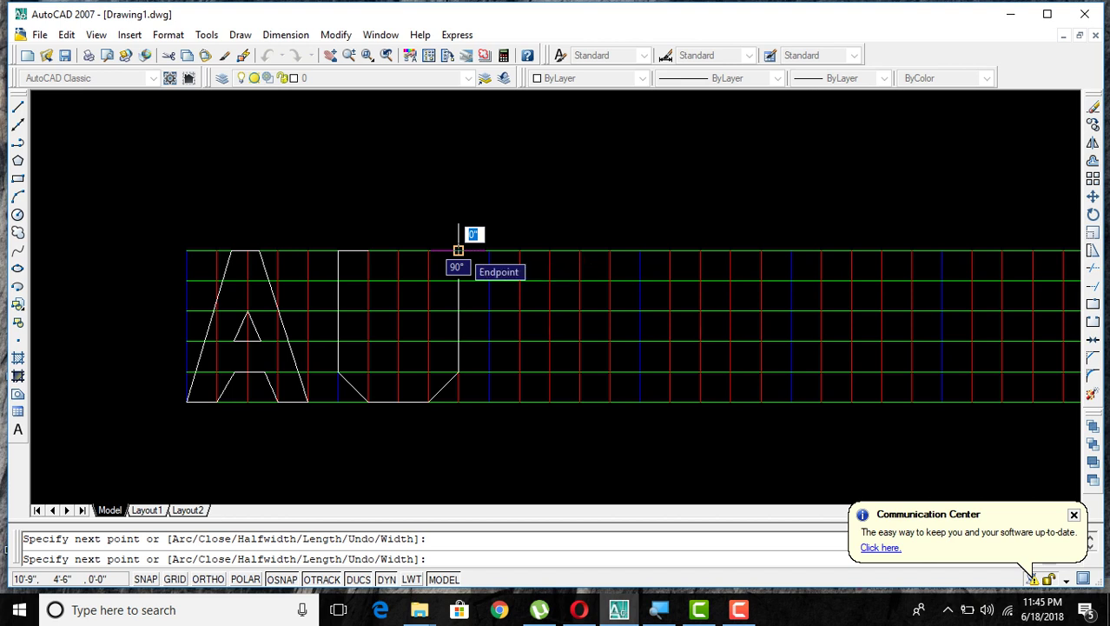
left_click(428, 251)
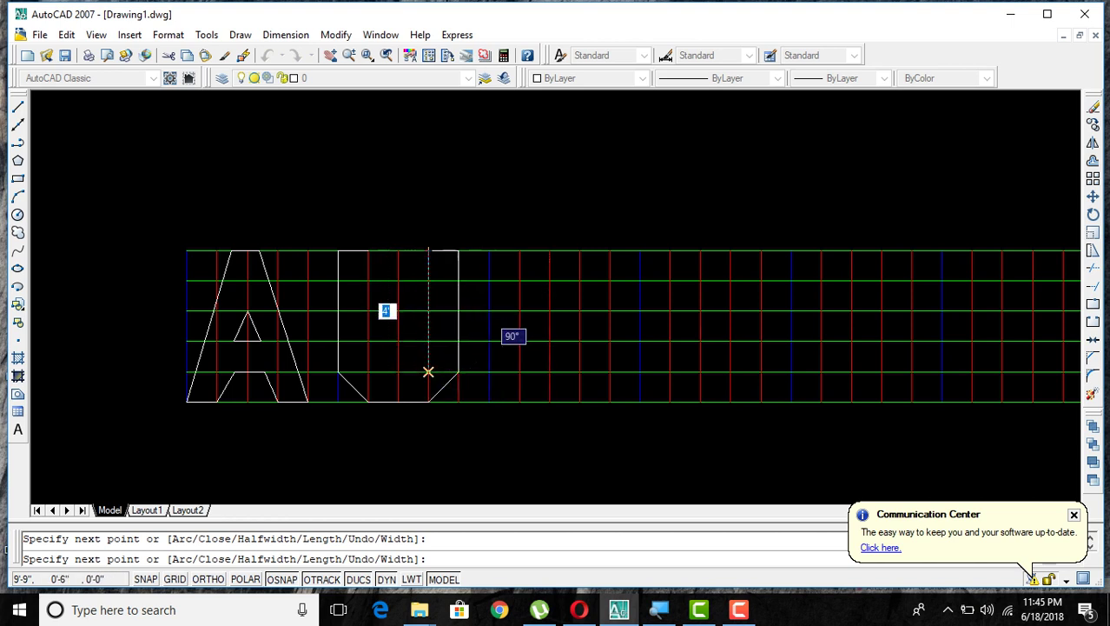
left_click(428, 371)
left_click(369, 372)
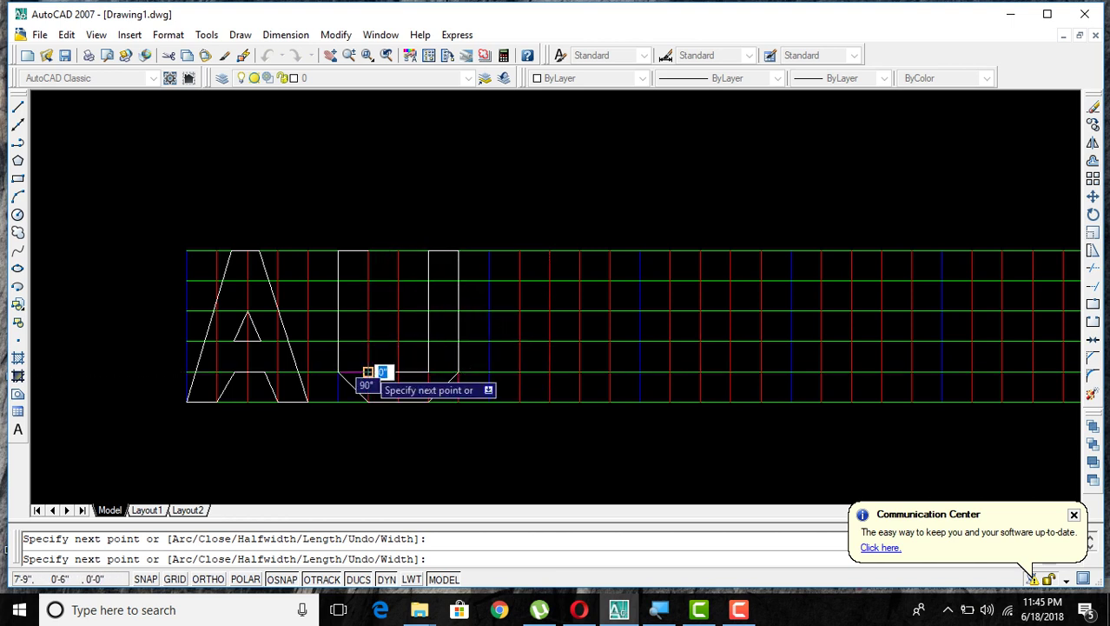
left_click(368, 251)
key("Return")
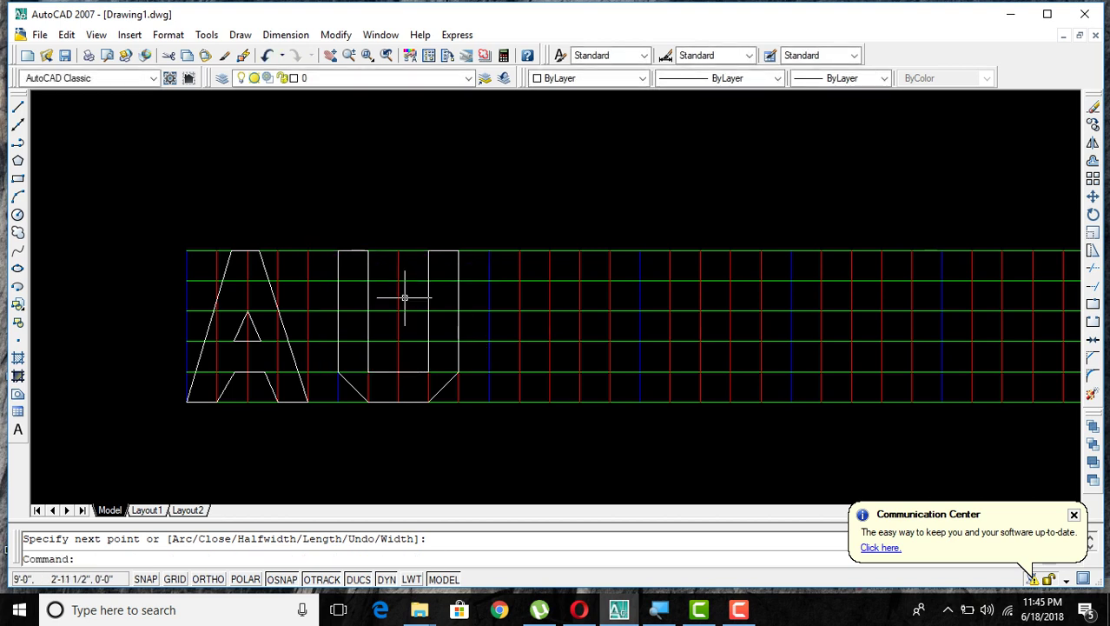
scroll(502, 363, "down", 2)
Shift the view left to make room beside the U and restart the polyline command.
scroll(504, 363, "up", 2)
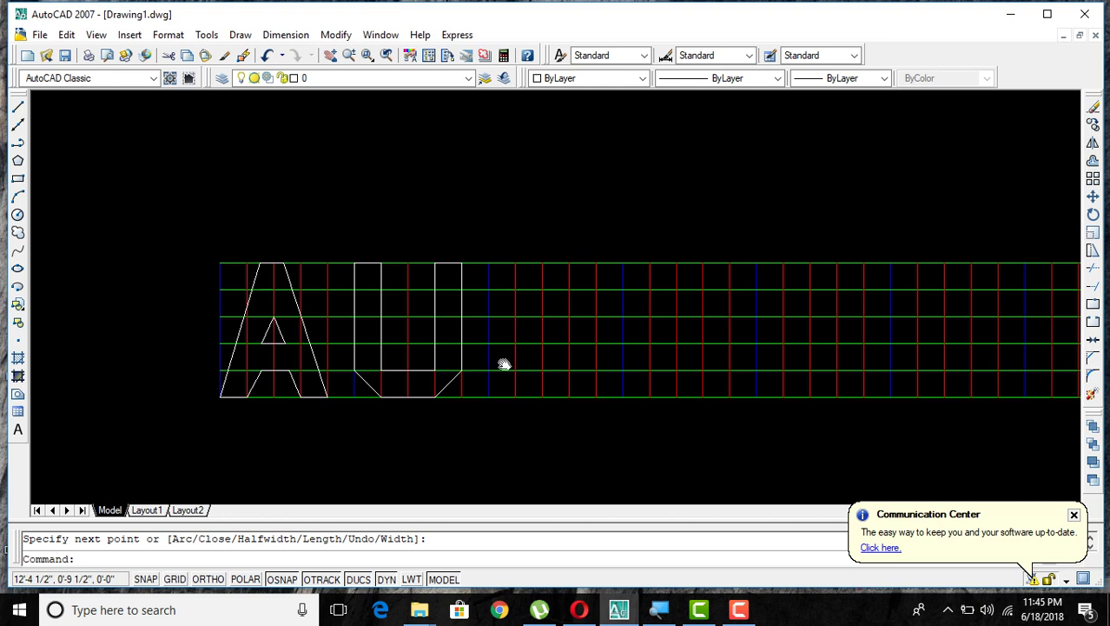
middle_click_drag(504, 363, 390, 371)
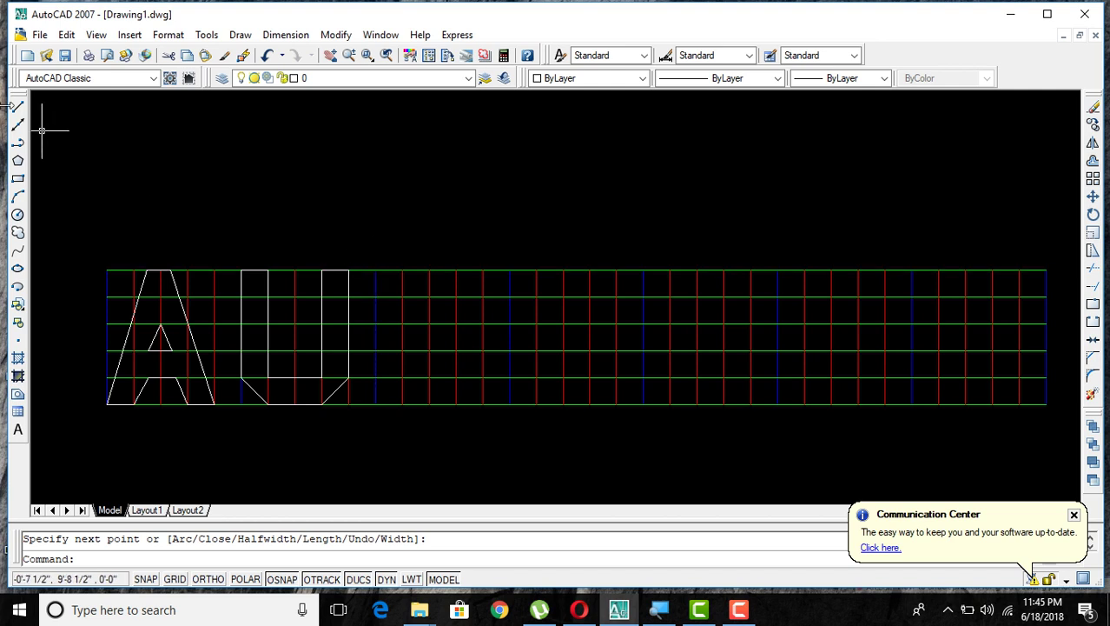
key("Escape")
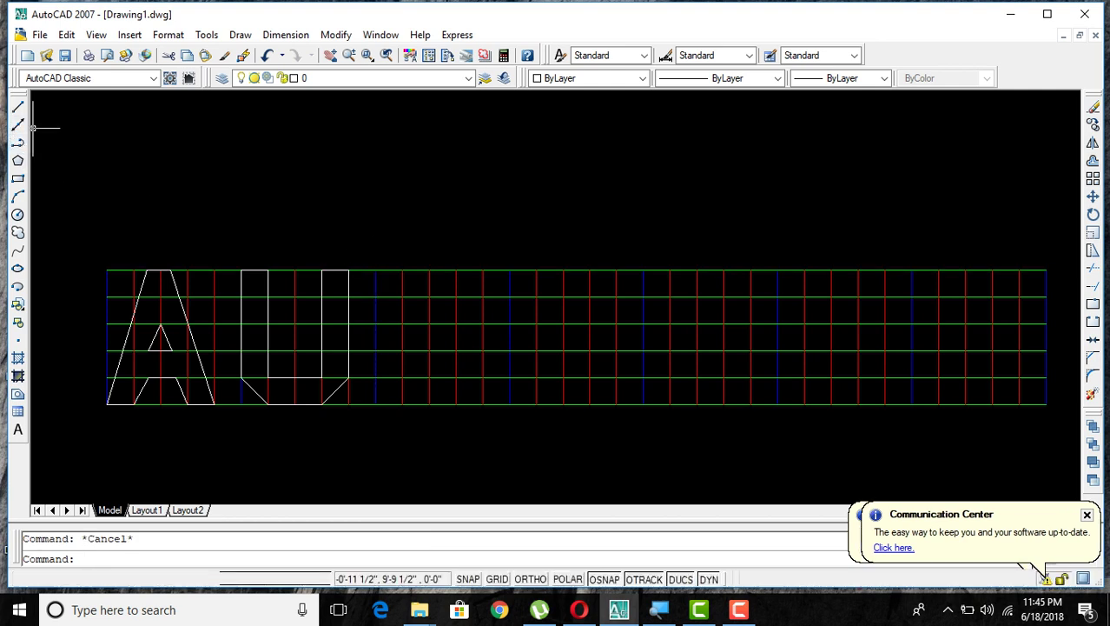
left_click(19, 143)
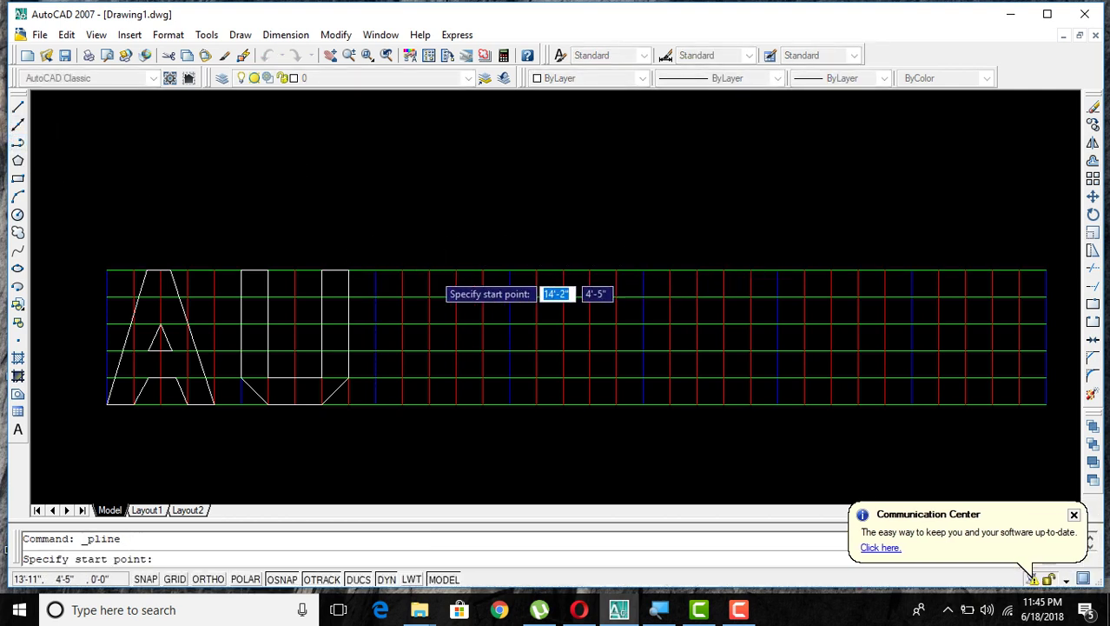
Draw the T's left bar underside and its stem down to the baseline and back up.
left_click(350, 271)
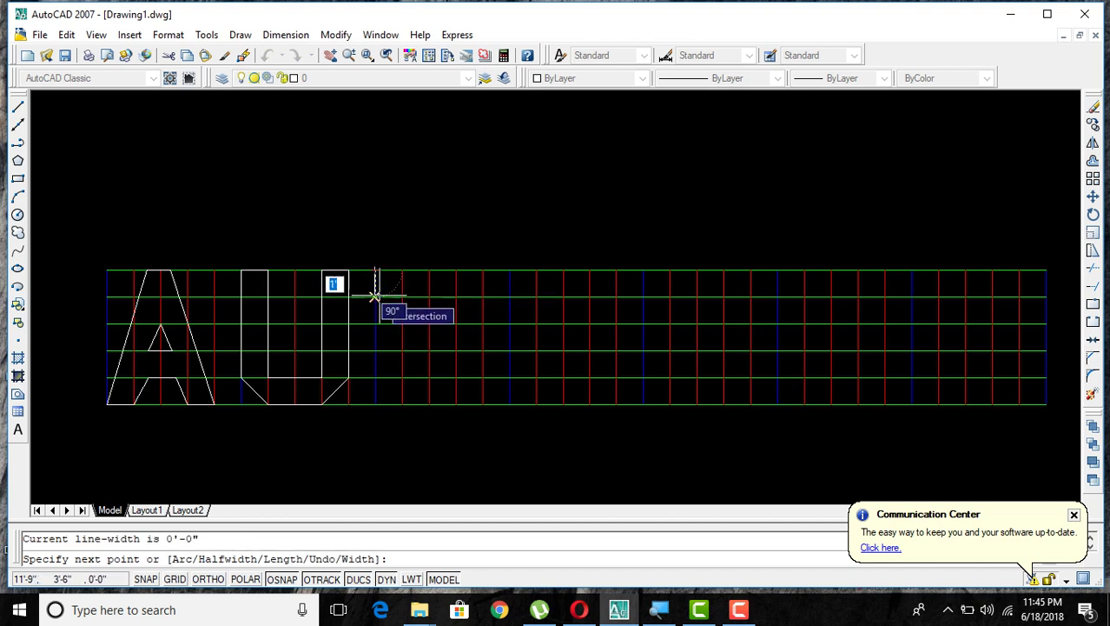
left_click(375, 296)
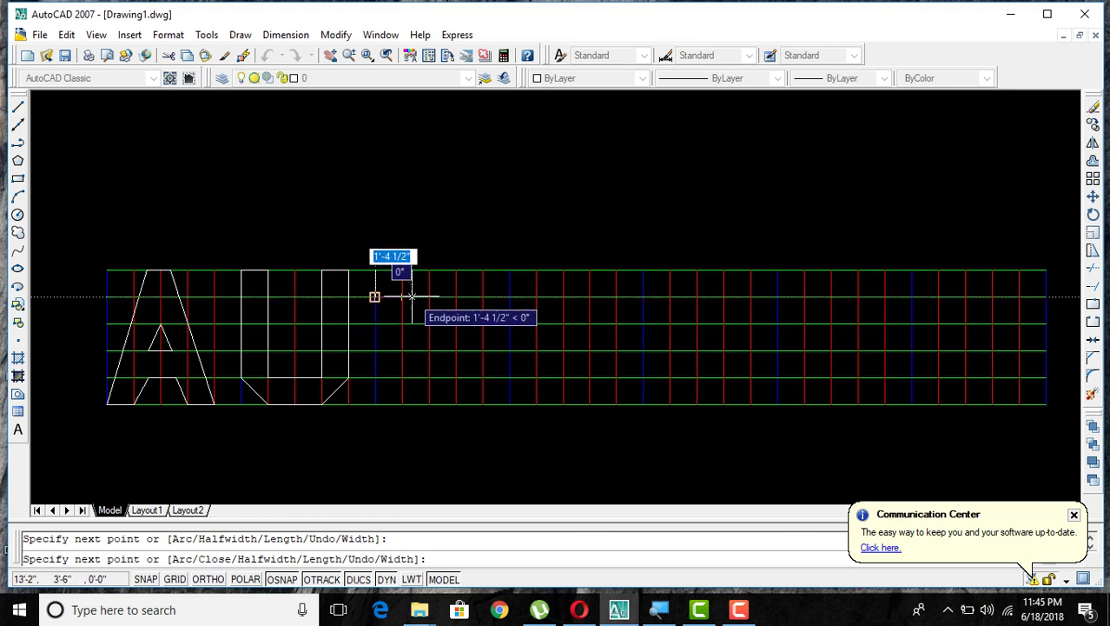
scroll(412, 296, "up", 3)
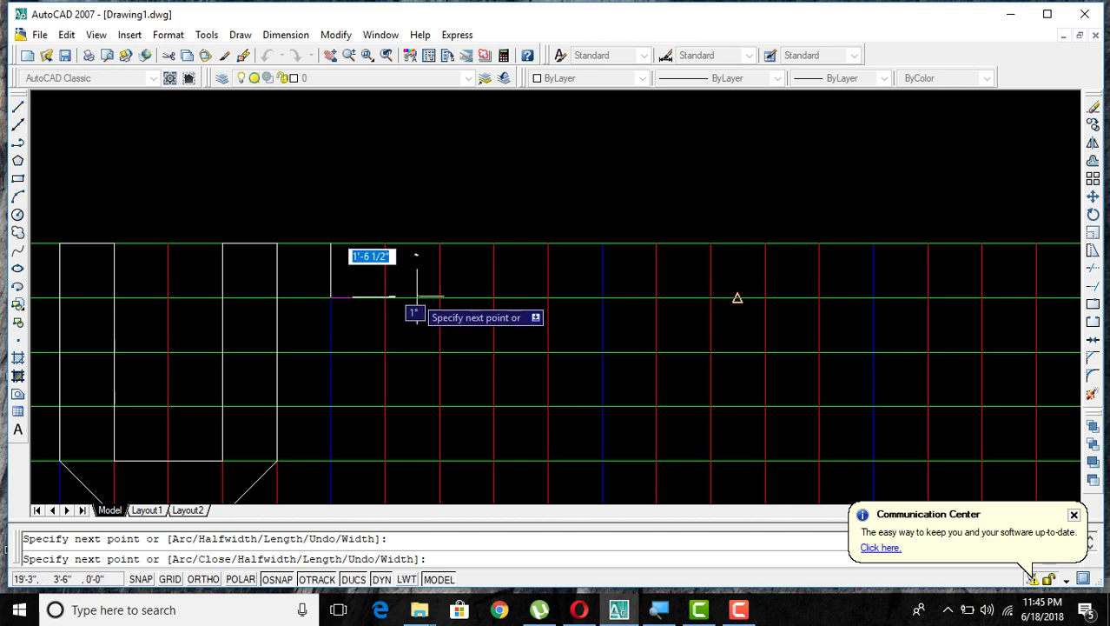
scroll(416, 297, "down", 2)
scroll(422, 296, "down", 2)
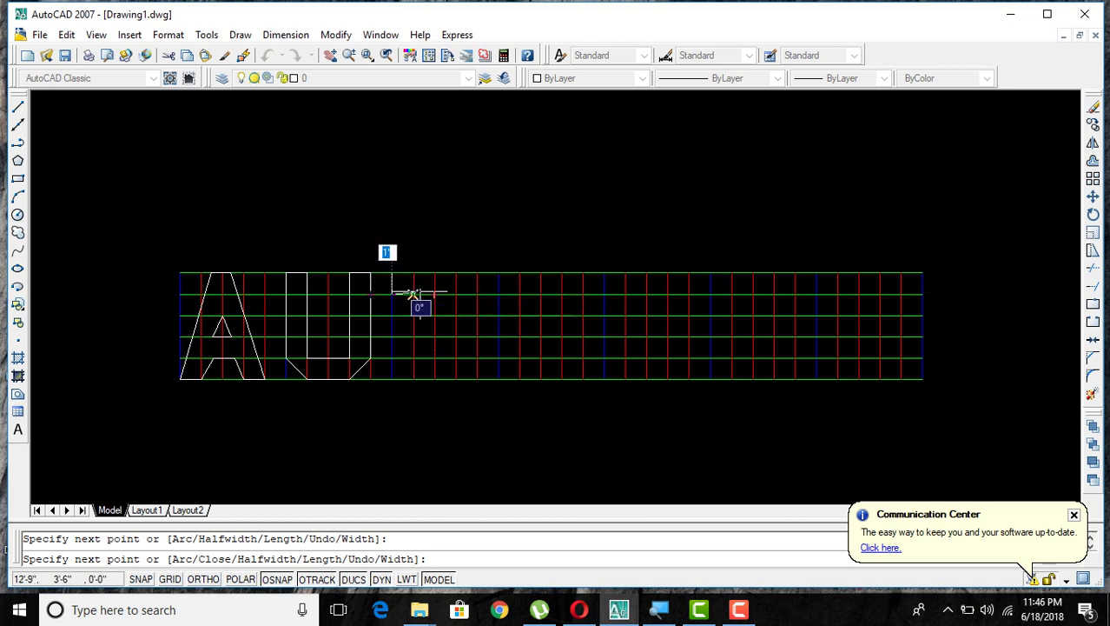
left_click(426, 294)
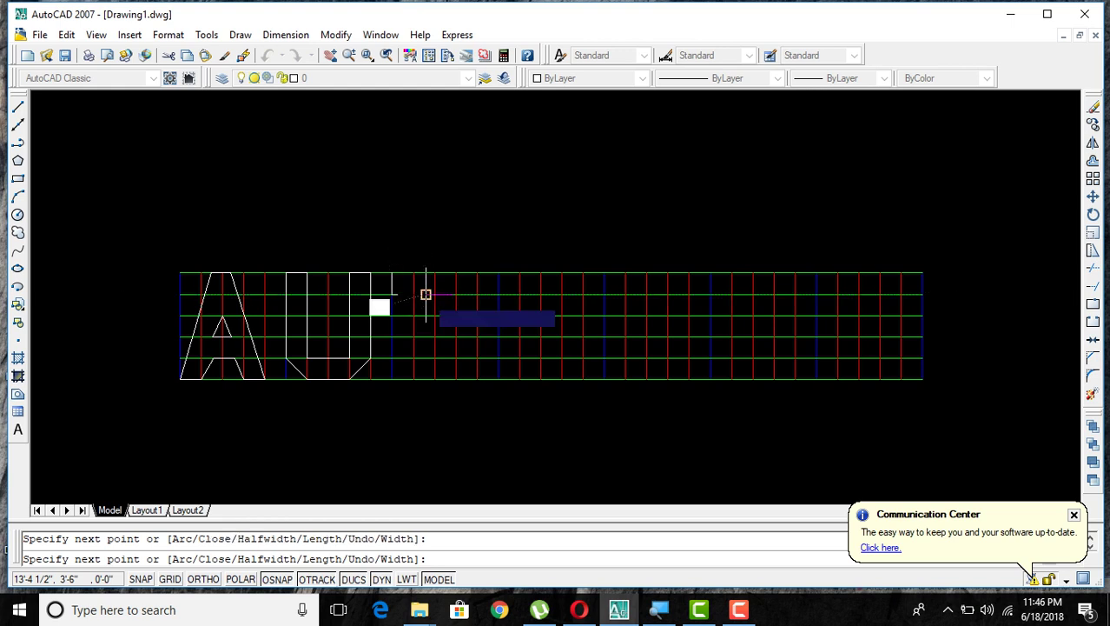
scroll(424, 293, "up", 1)
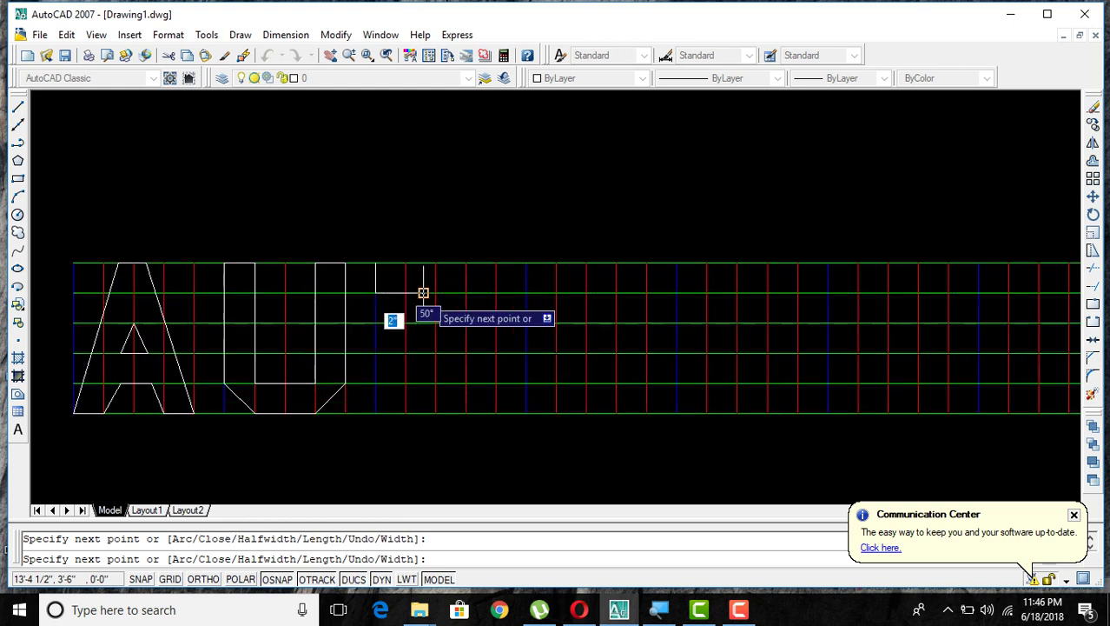
scroll(422, 293, "up", 1)
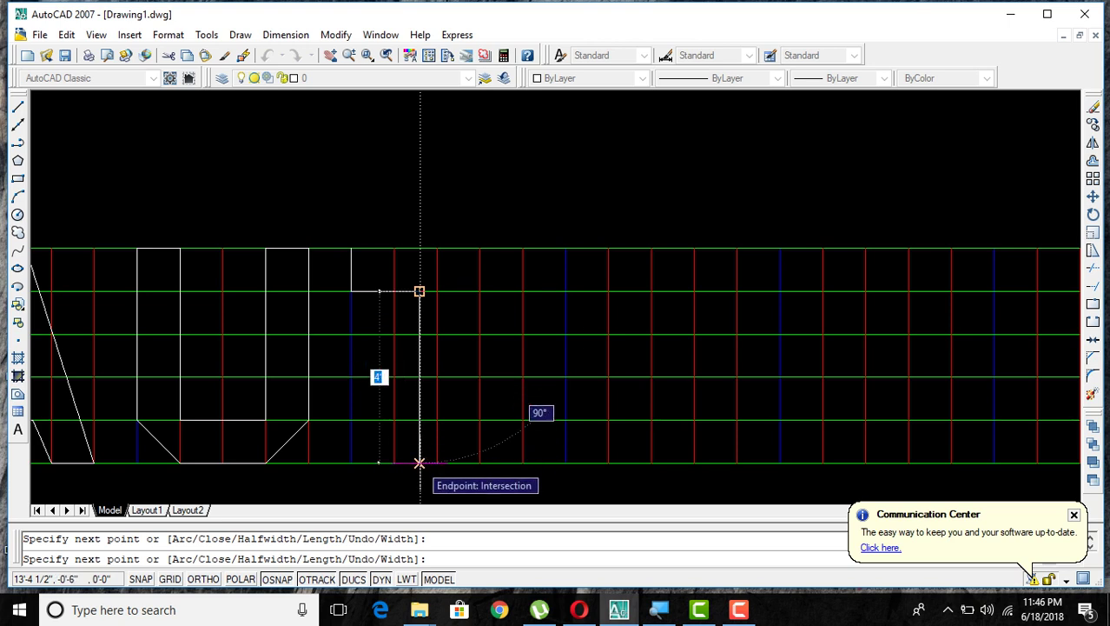
left_click(420, 462)
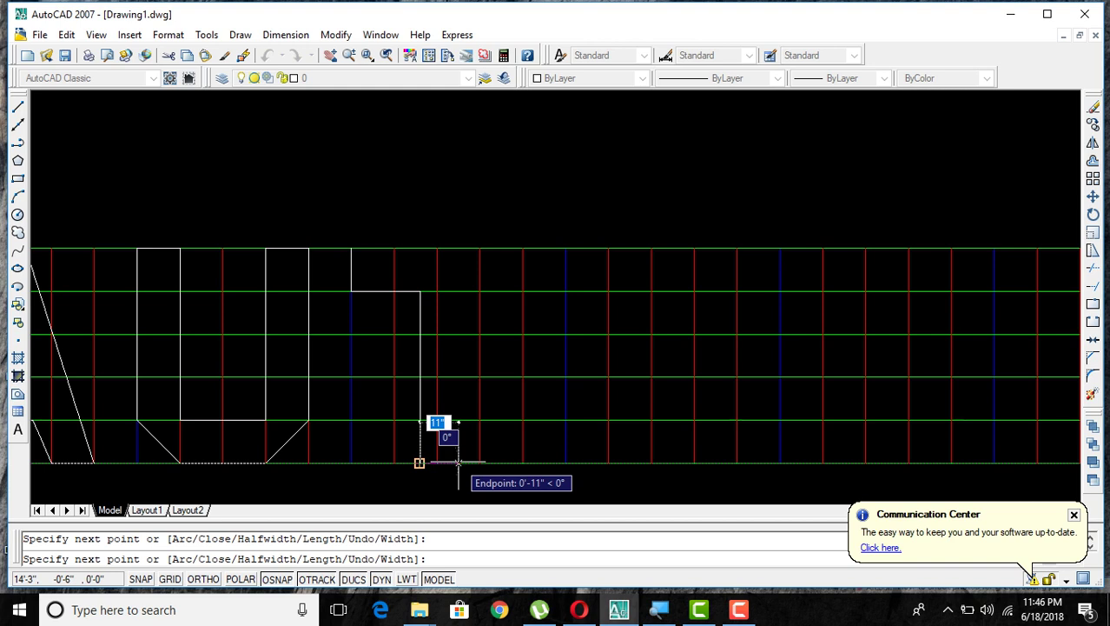
left_click(458, 462)
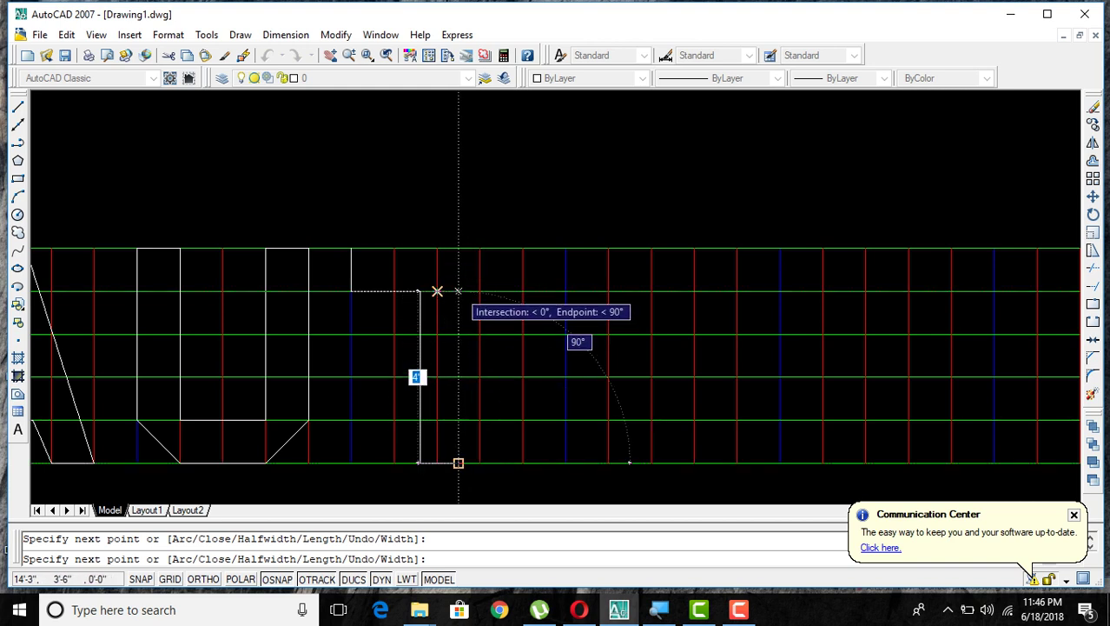
left_click(458, 290)
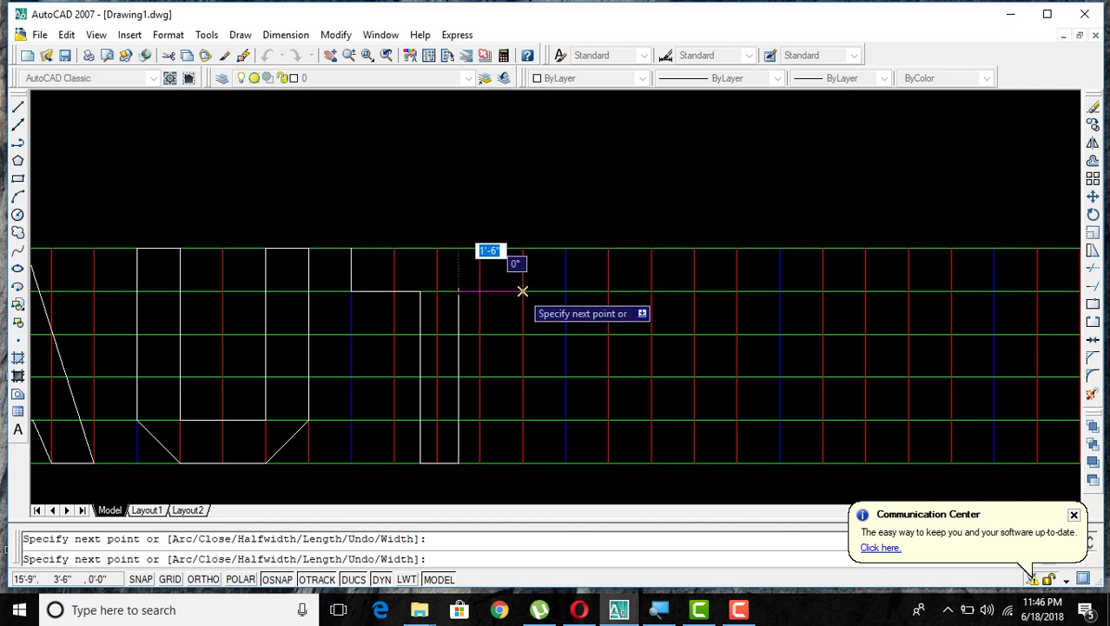
Complete the T's bar with a 6-unit right underside and top edge, ending the outline.
type("6")
key("Return")
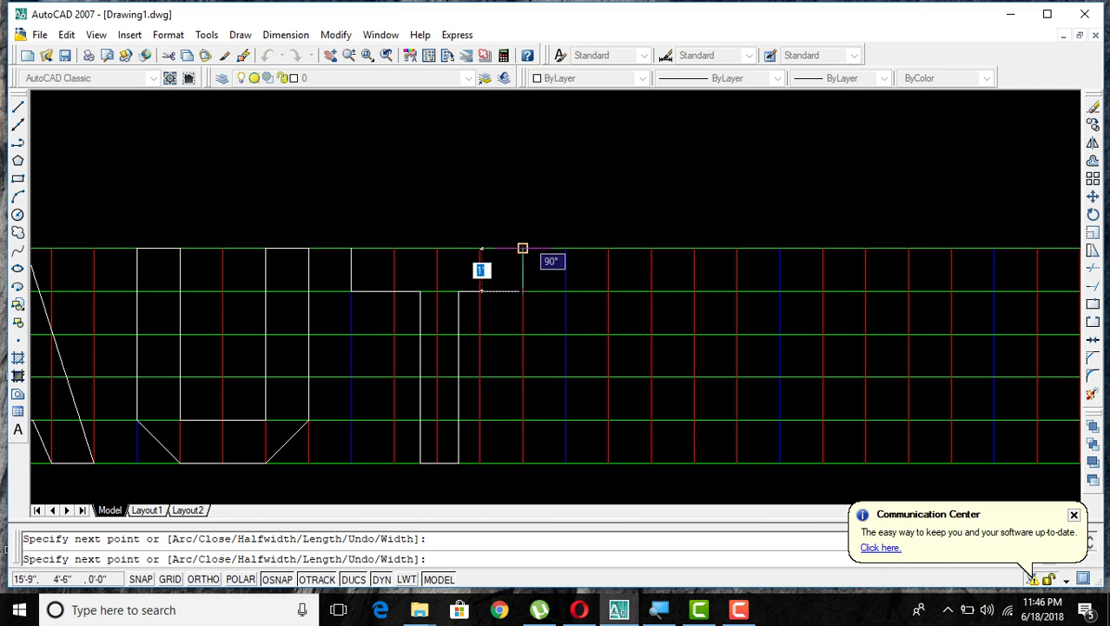
left_click(523, 247)
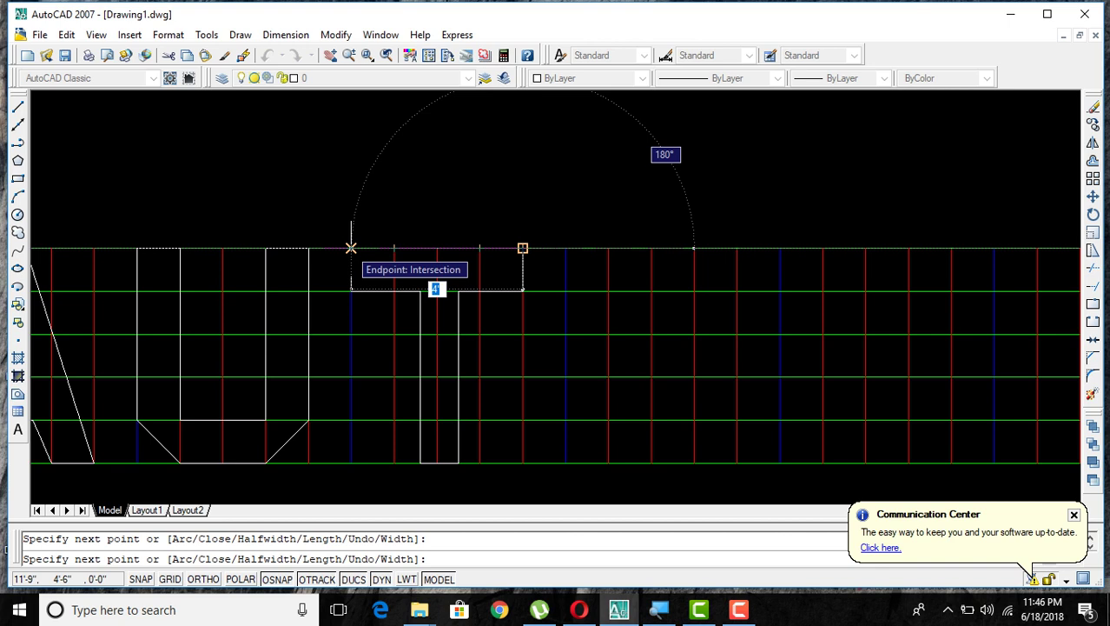
left_click(350, 247)
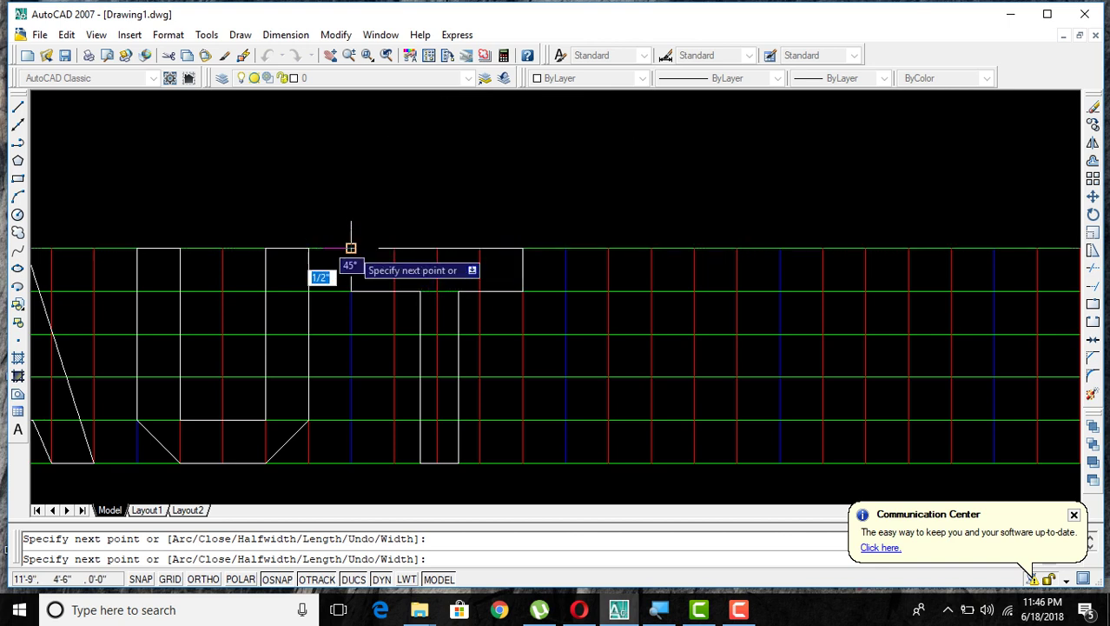
right_click(351, 250)
left_click(374, 261)
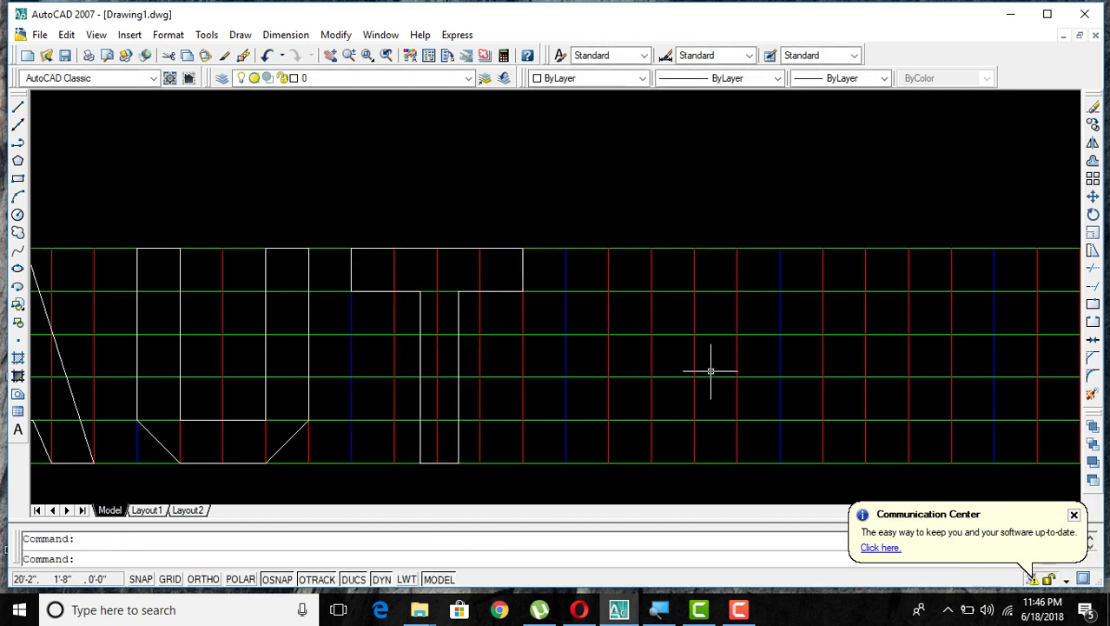
Begin the O's octagonal outline right of the T: top corner, upper-left diagonal, left side, lower-left diagonal.
scroll(710, 371, "down", 2)
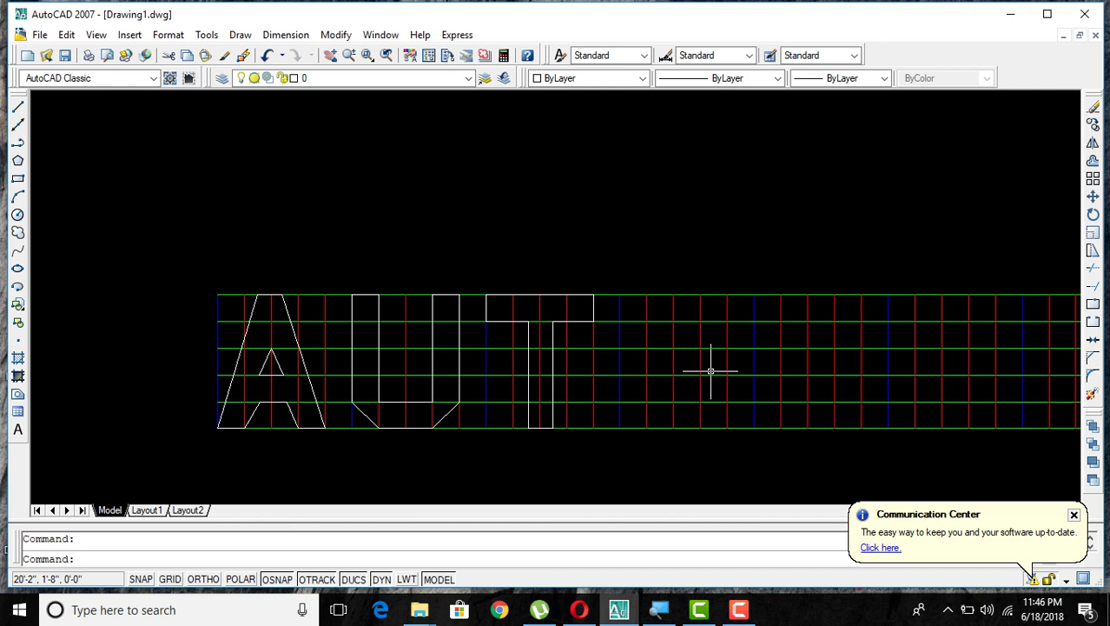
scroll(587, 408, "up", 2)
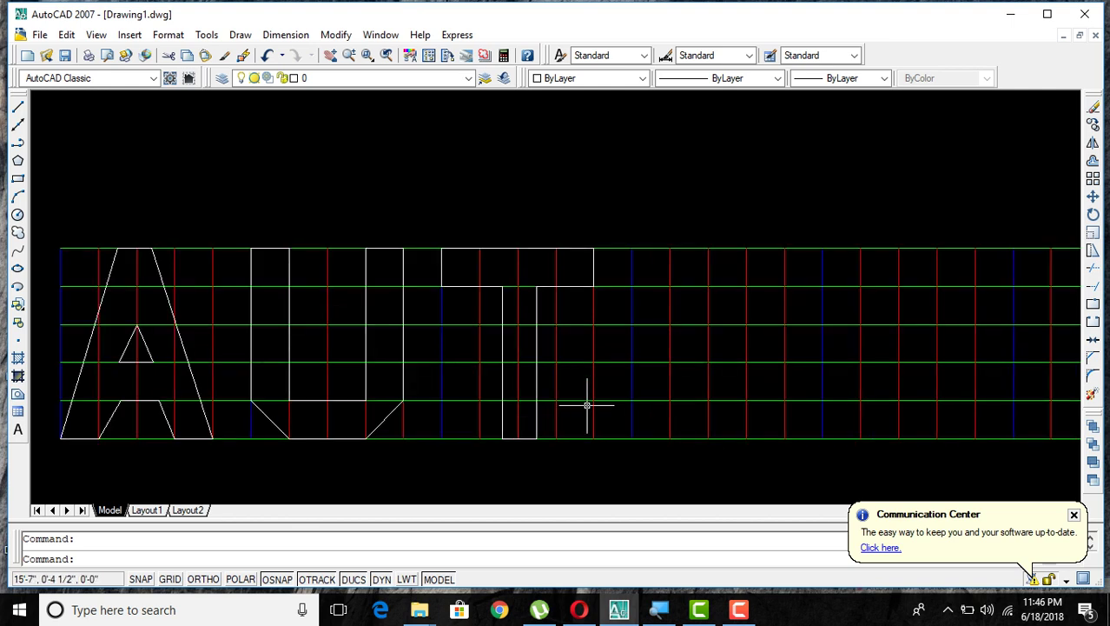
left_click(17, 144)
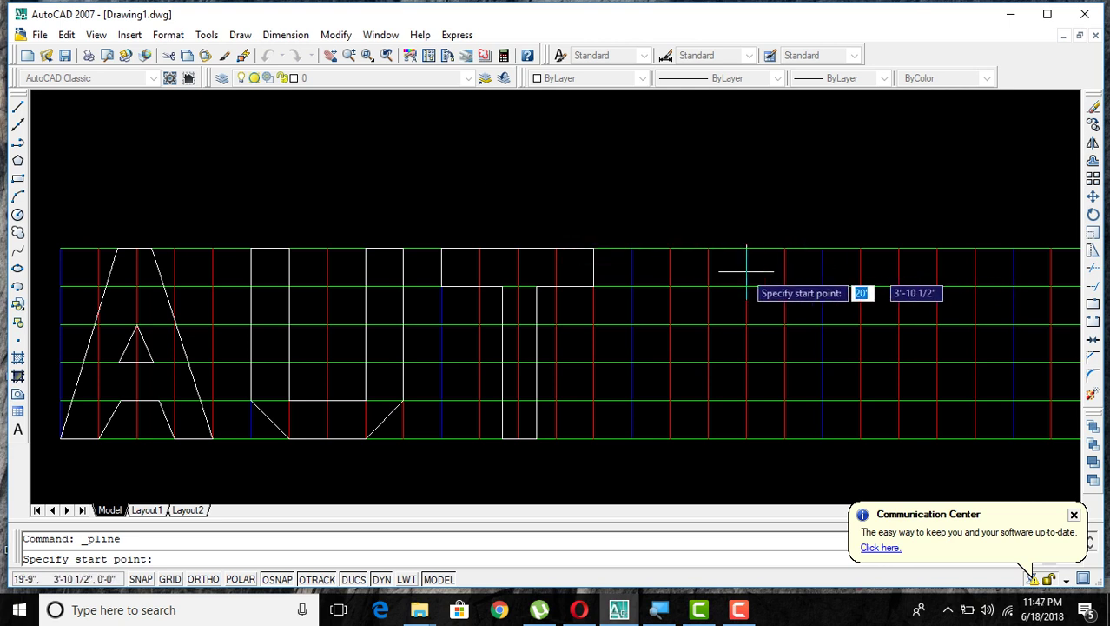
left_click(670, 249)
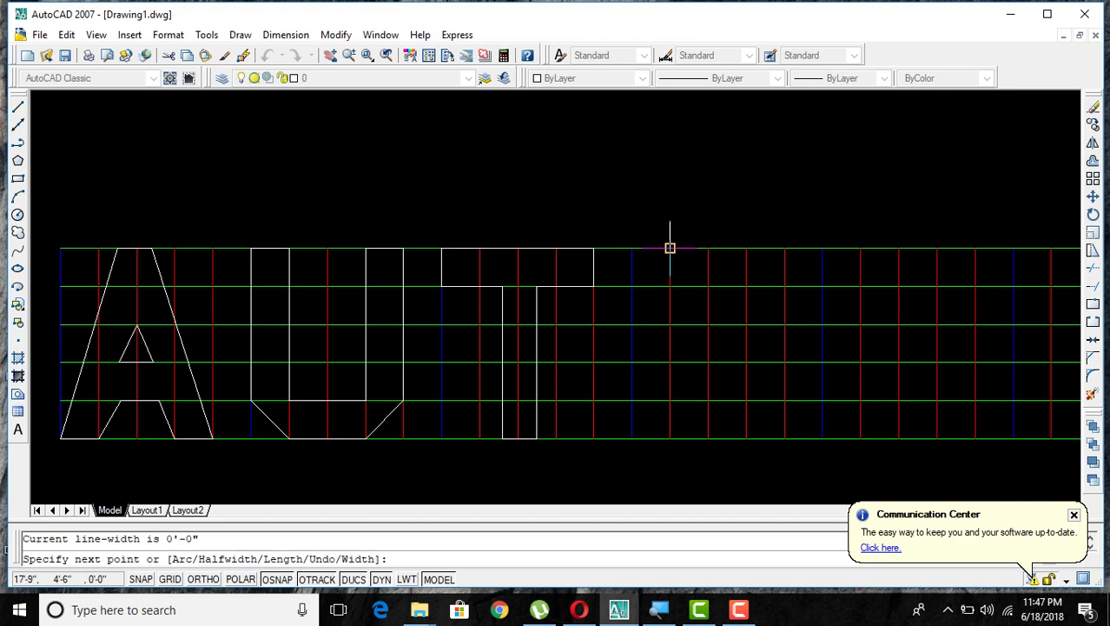
left_click(632, 286)
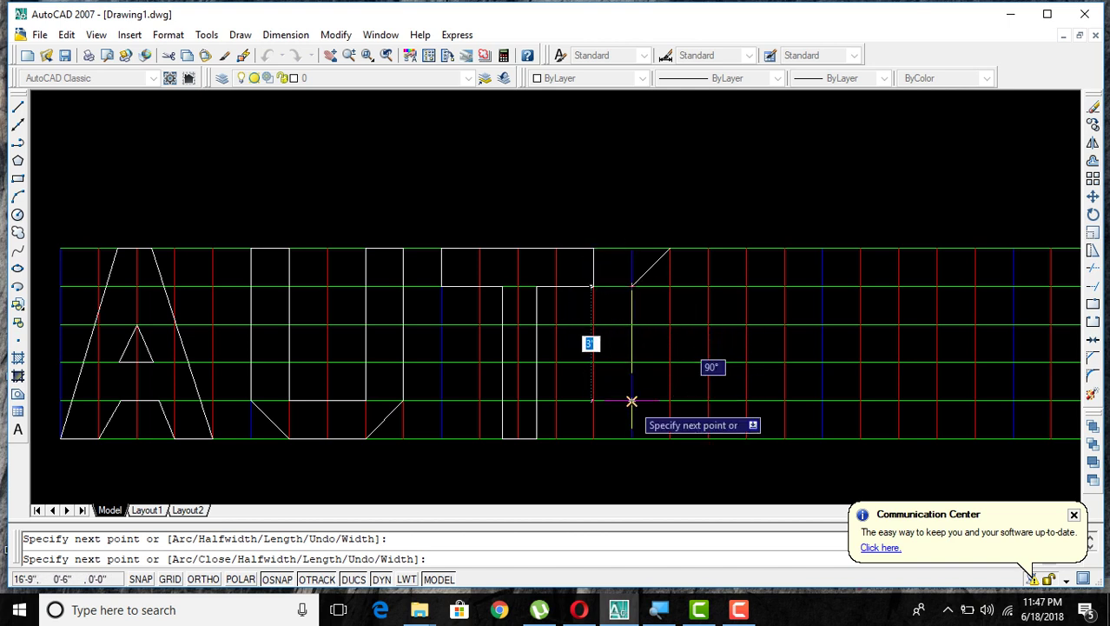
left_click(631, 400)
left_click(670, 437)
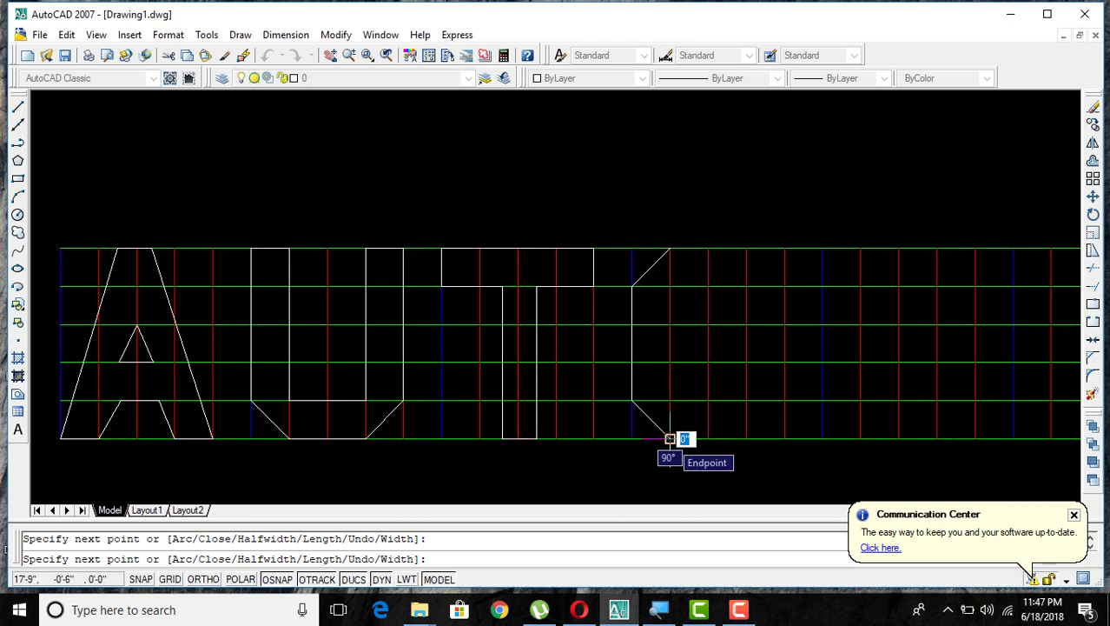
Complete the O's octagon with the bottom edge, right-hand diagonals and right side, closing at the top.
left_click(747, 438)
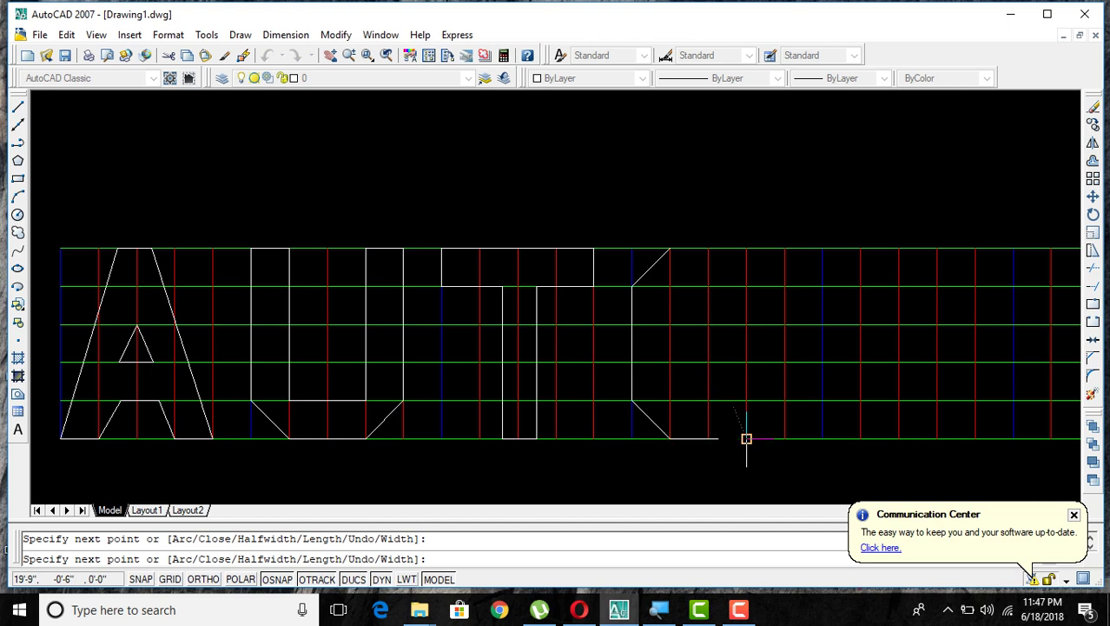
left_click(785, 400)
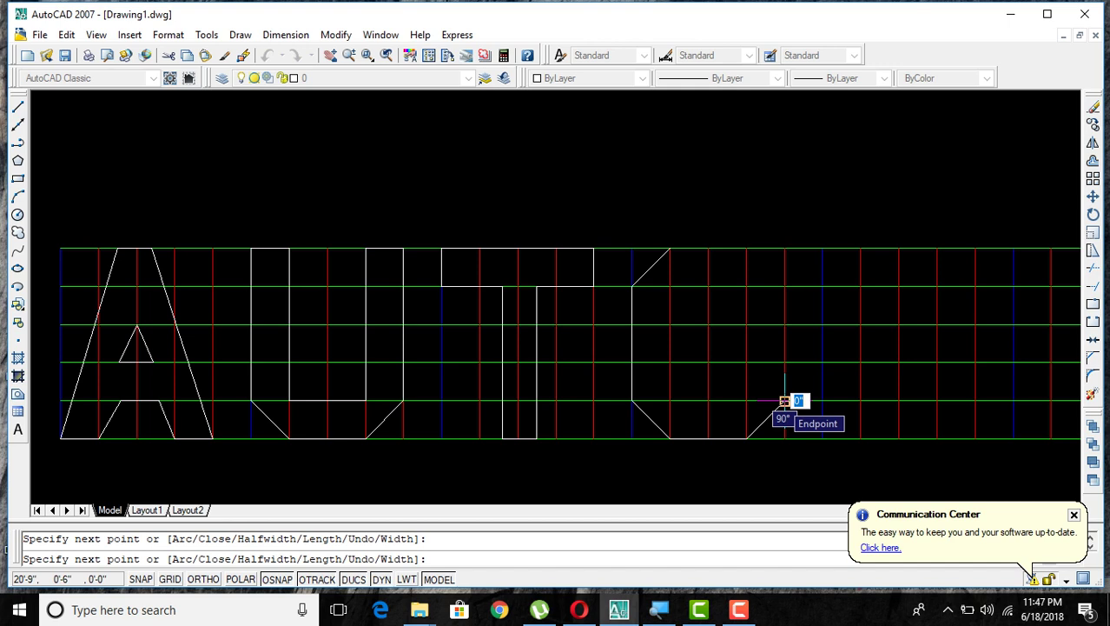
left_click(785, 286)
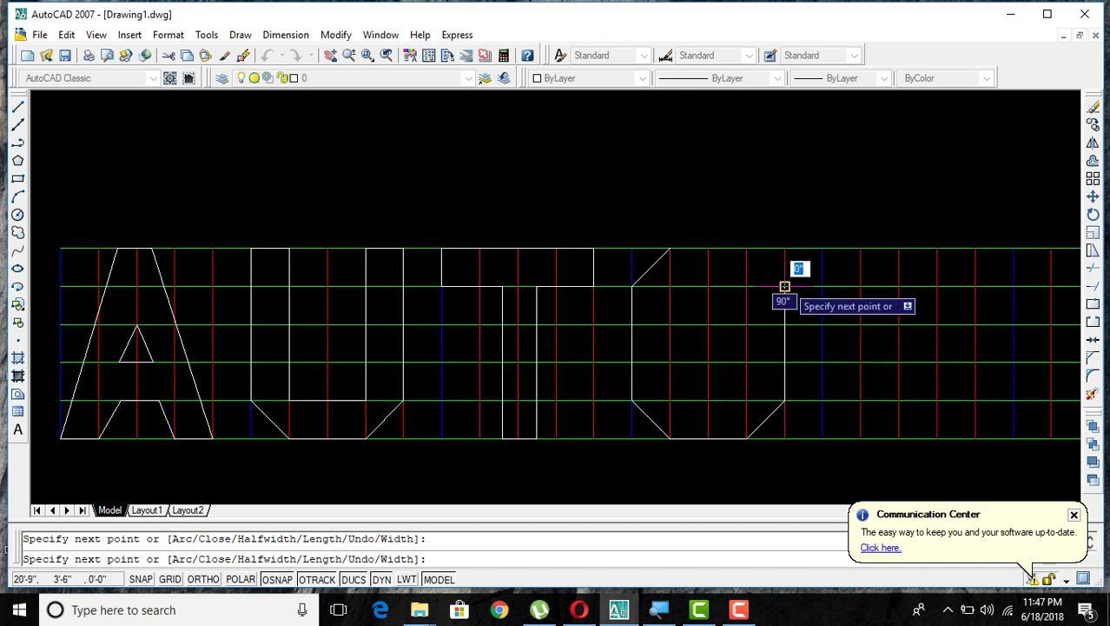
left_click(746, 249)
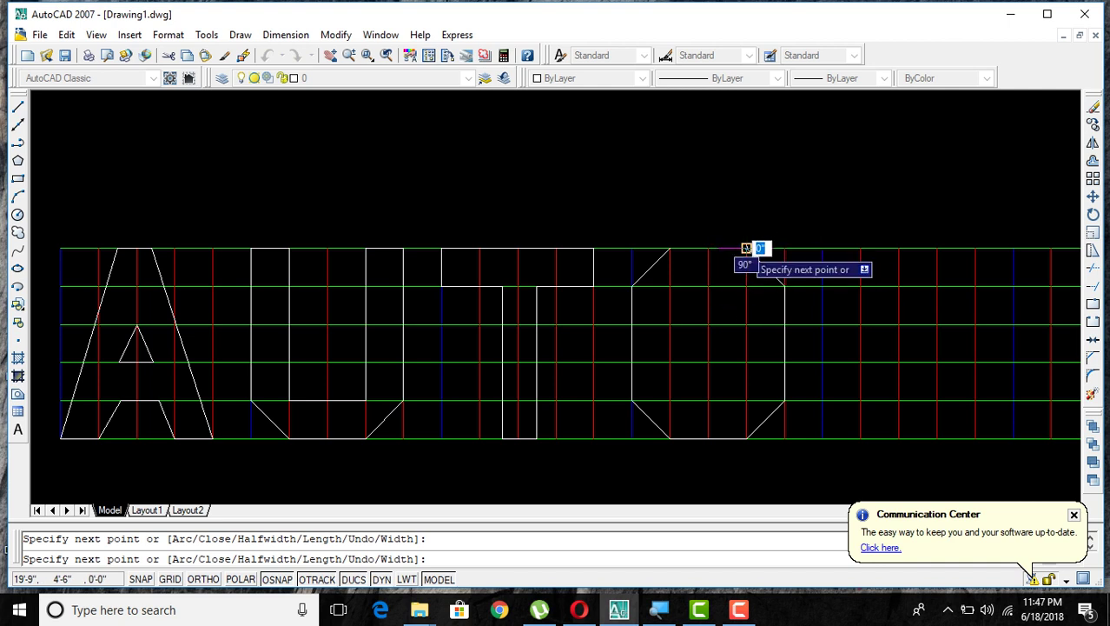
left_click(670, 248)
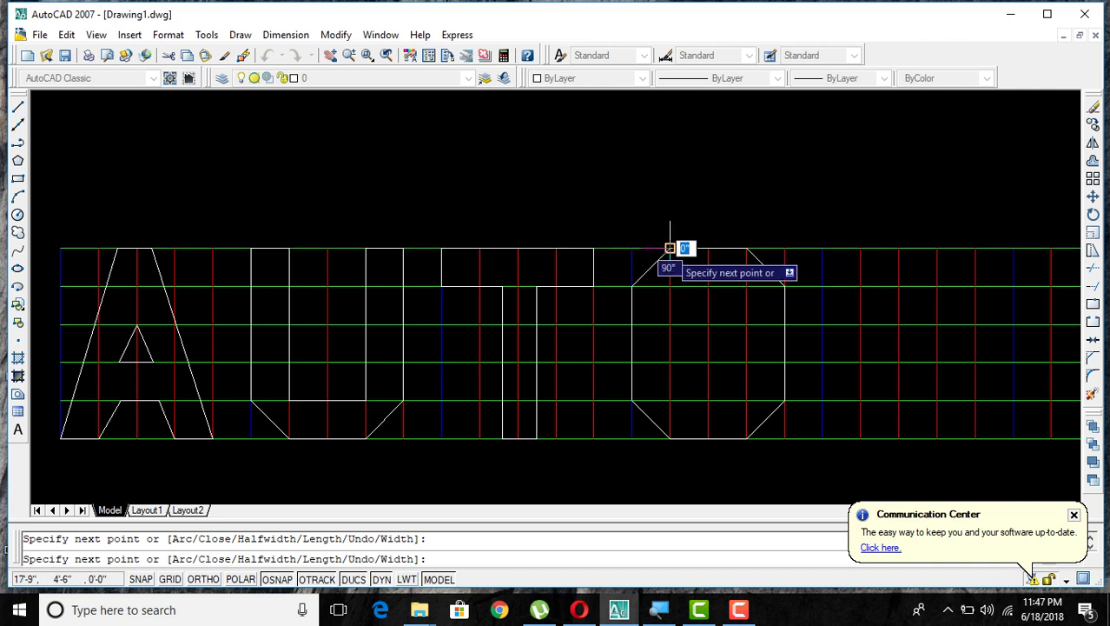
key("Return")
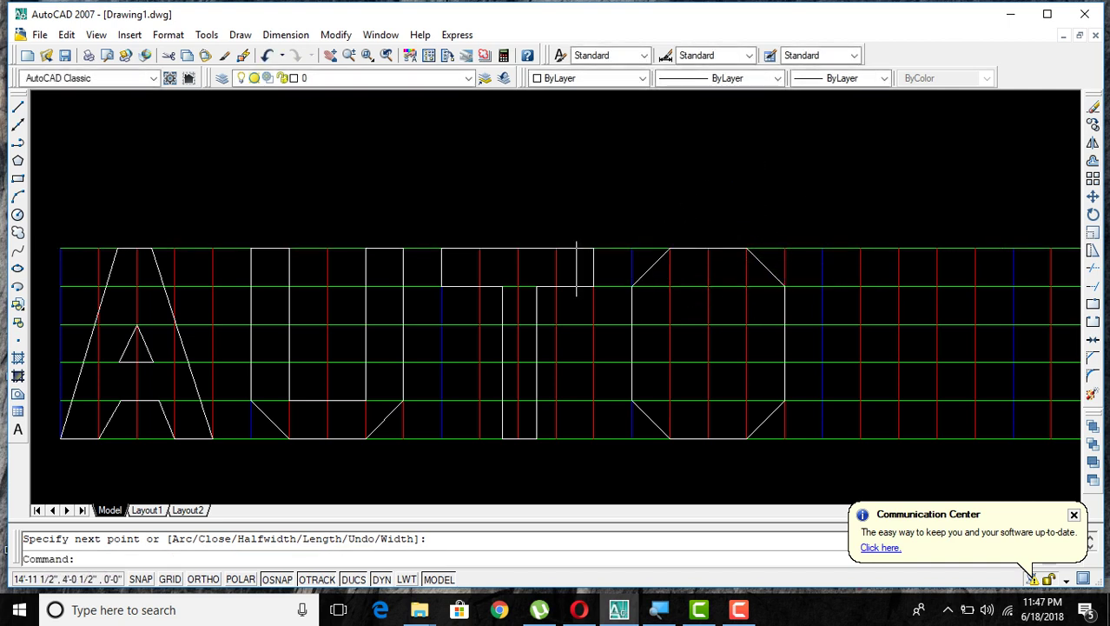
left_click(17, 142)
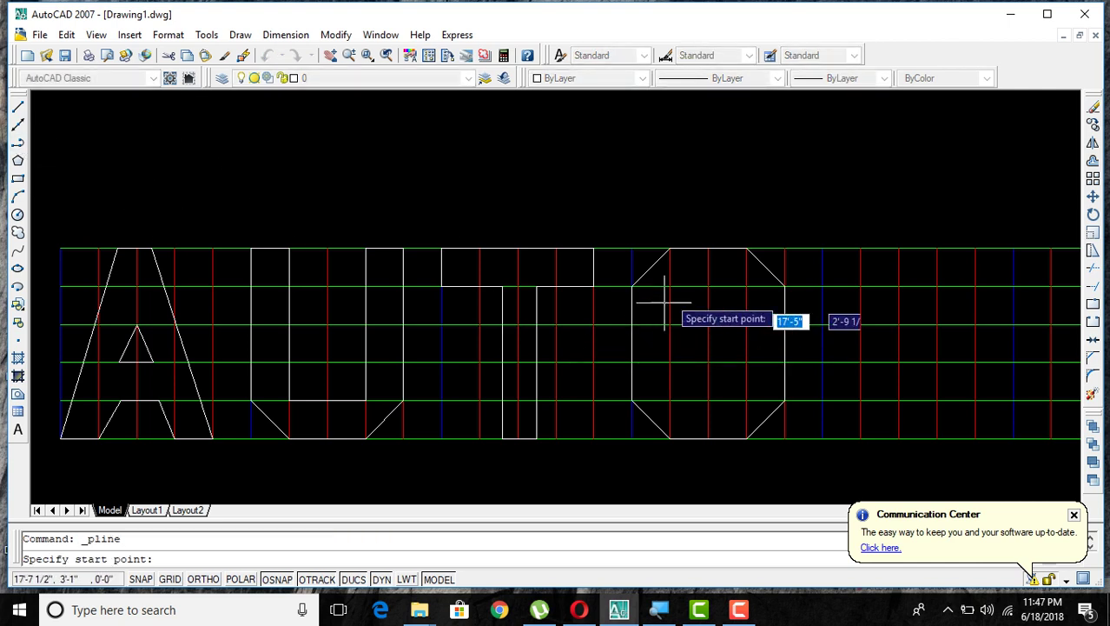
Draw the O's rectangular inner hole as a closed polyline, with a top edge of length 3.
left_click(746, 286)
type("3")
key("Return")
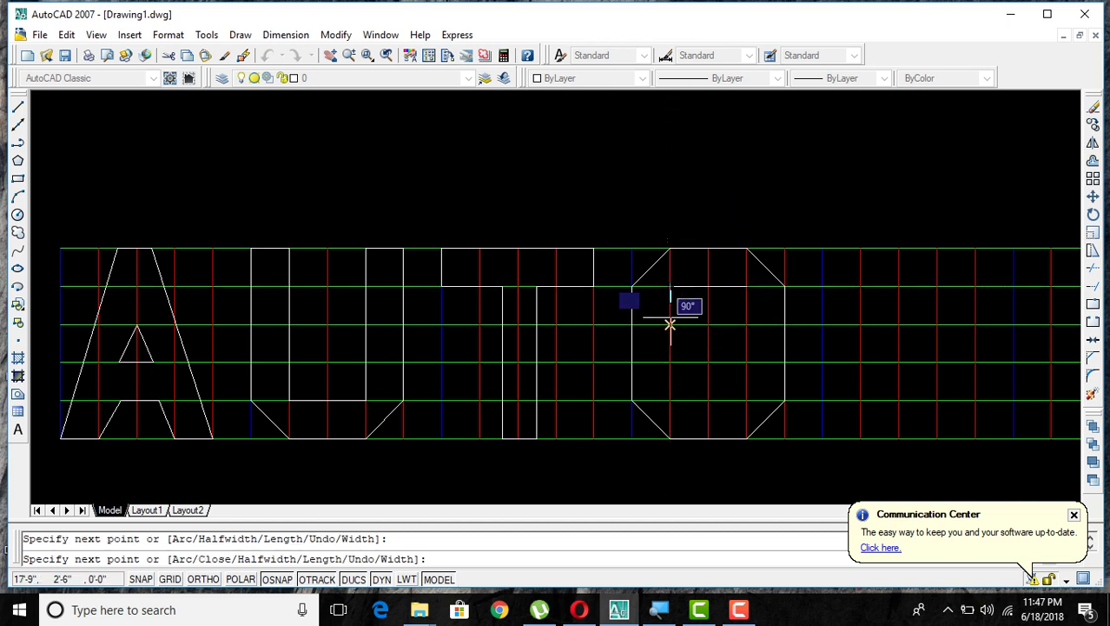
left_click(670, 401)
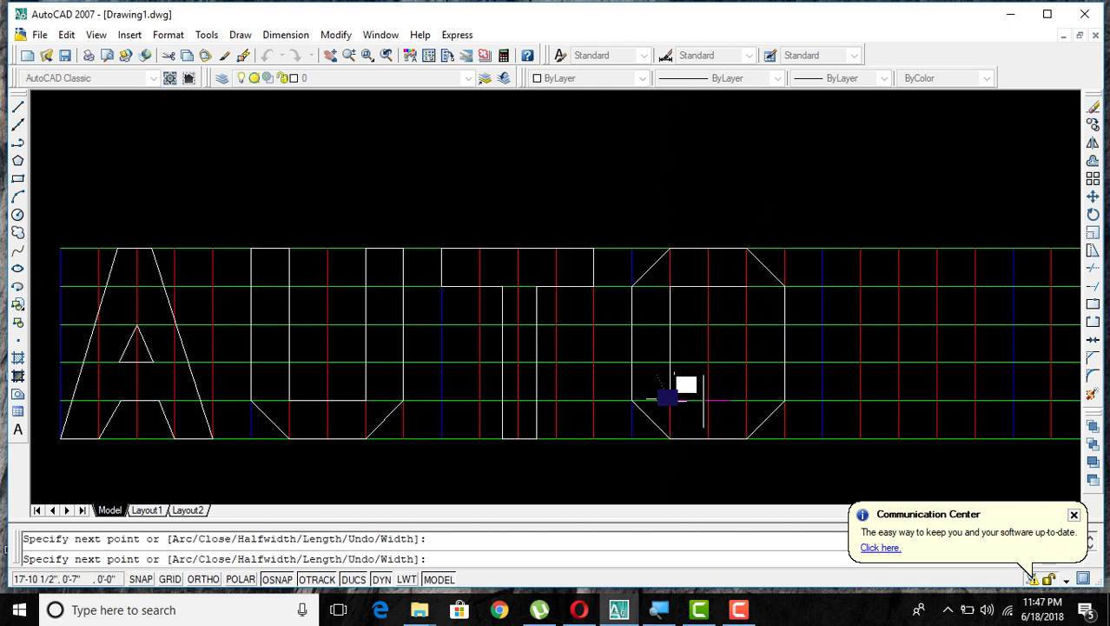
left_click(746, 401)
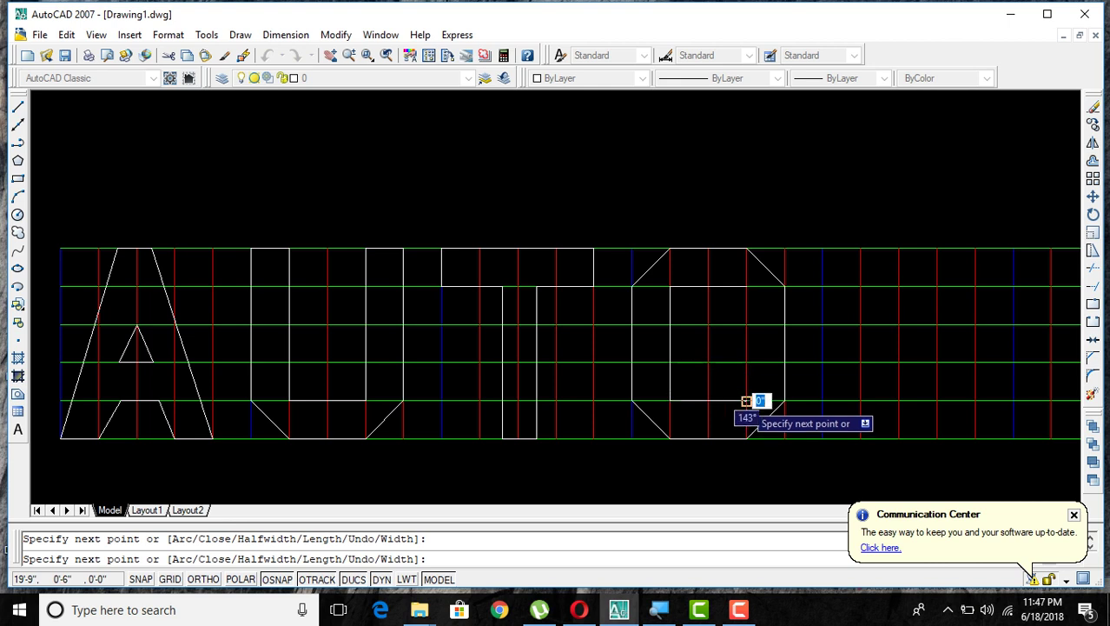
left_click(746, 286)
right_click(746, 285)
left_click(769, 298)
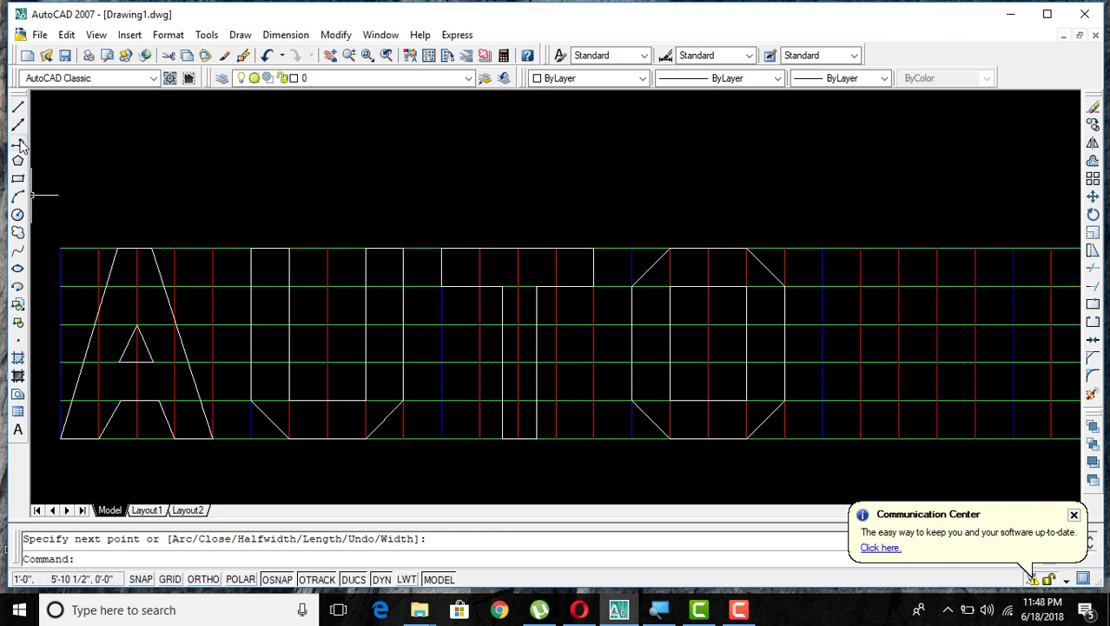
left_click(18, 142)
scroll(951, 209, "down", 2)
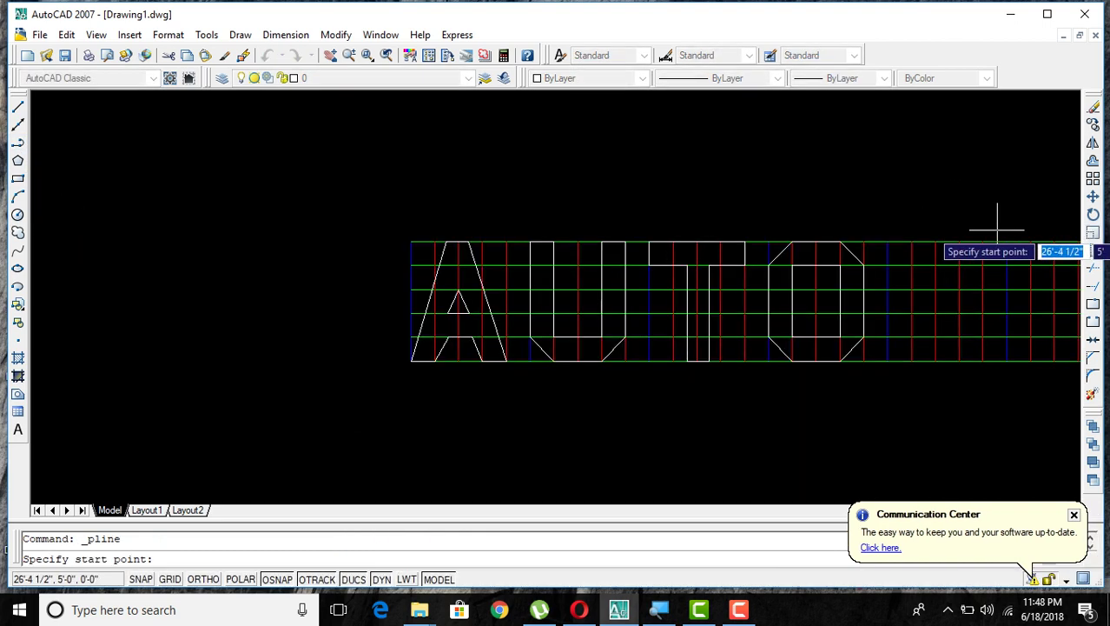
Start the C outline after the O: upper opening edge, chamfered top-right corner, top edge, chamfered top-left corner.
middle_click_drag(887, 297, 565, 293)
scroll(765, 305, "up", 2)
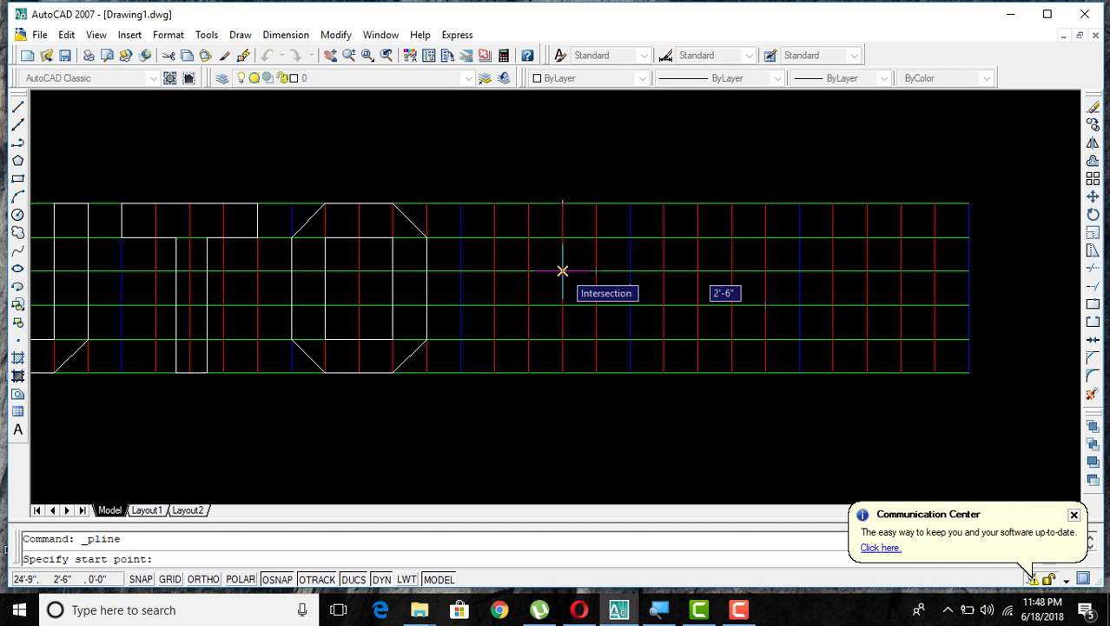
left_click(562, 270)
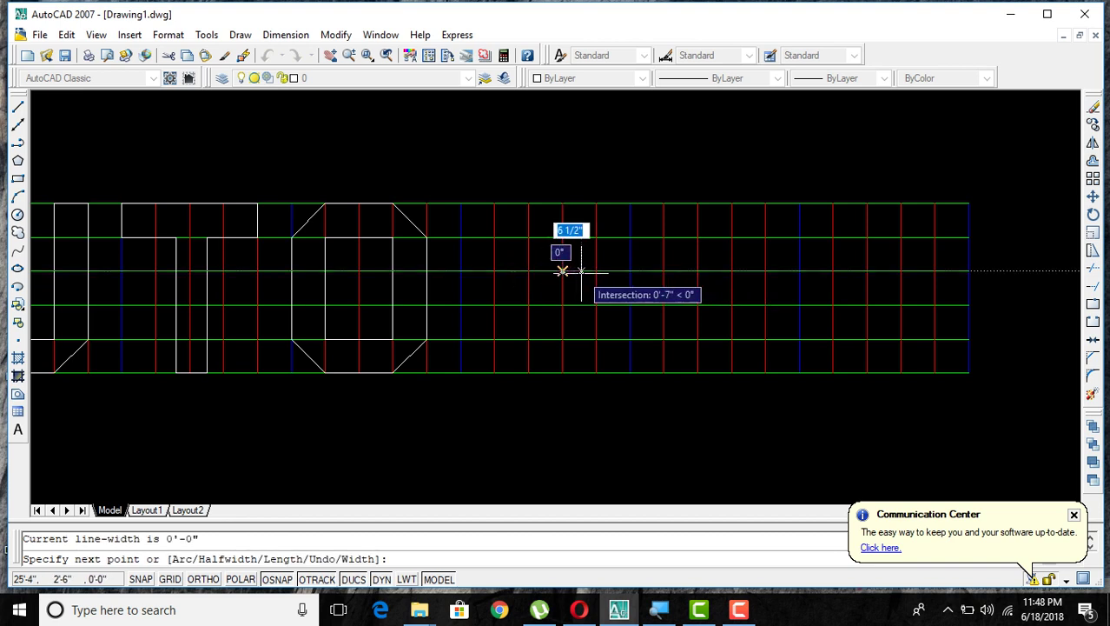
left_click(596, 270)
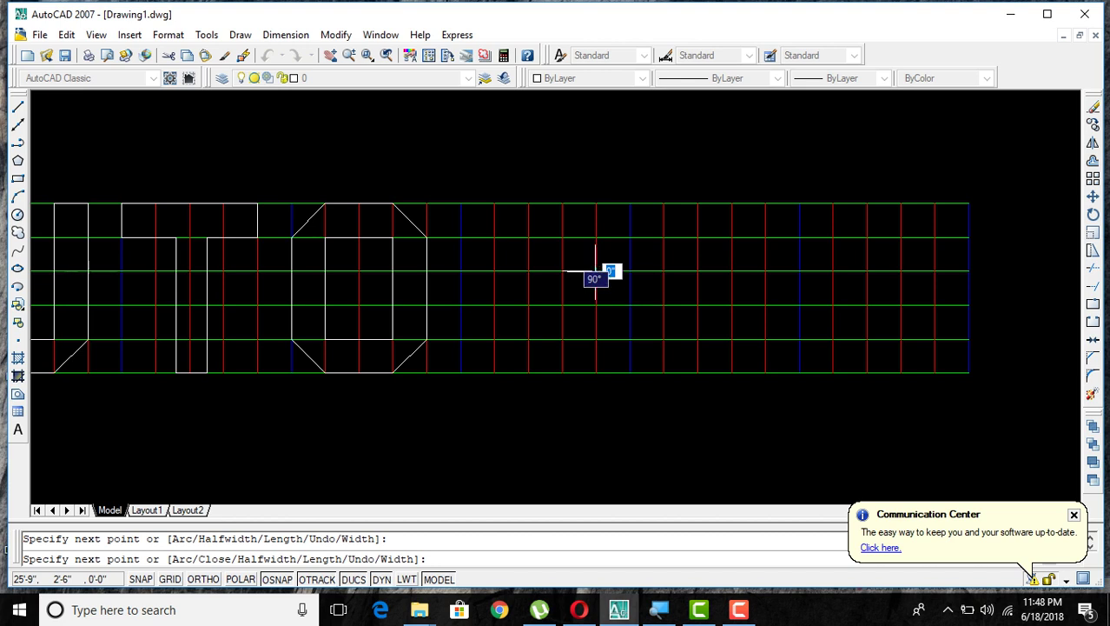
left_click(596, 236)
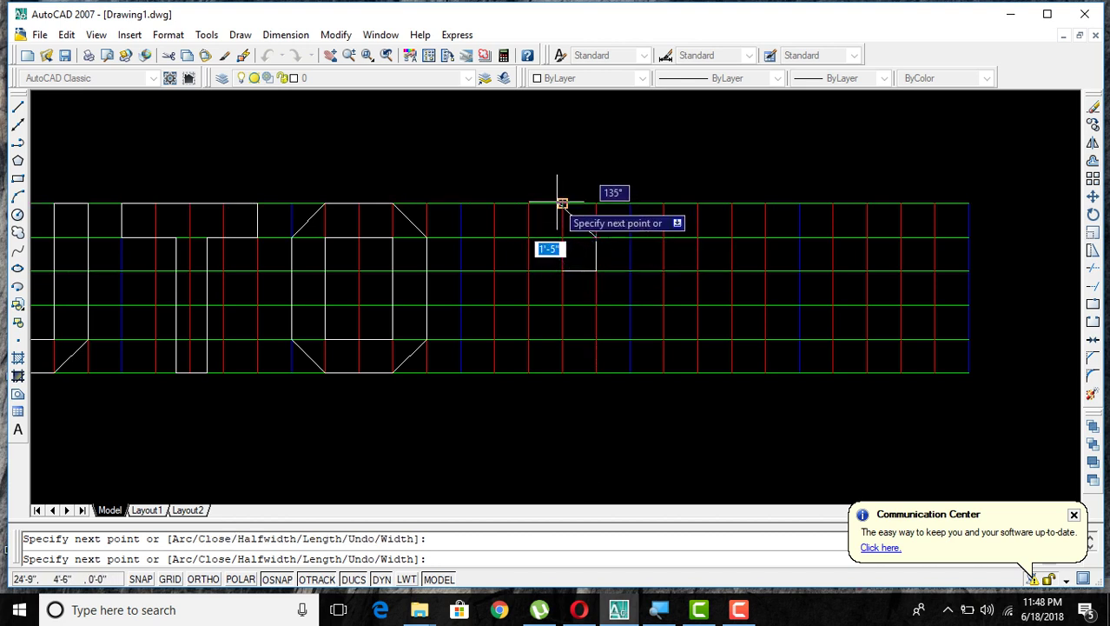
left_click(562, 204)
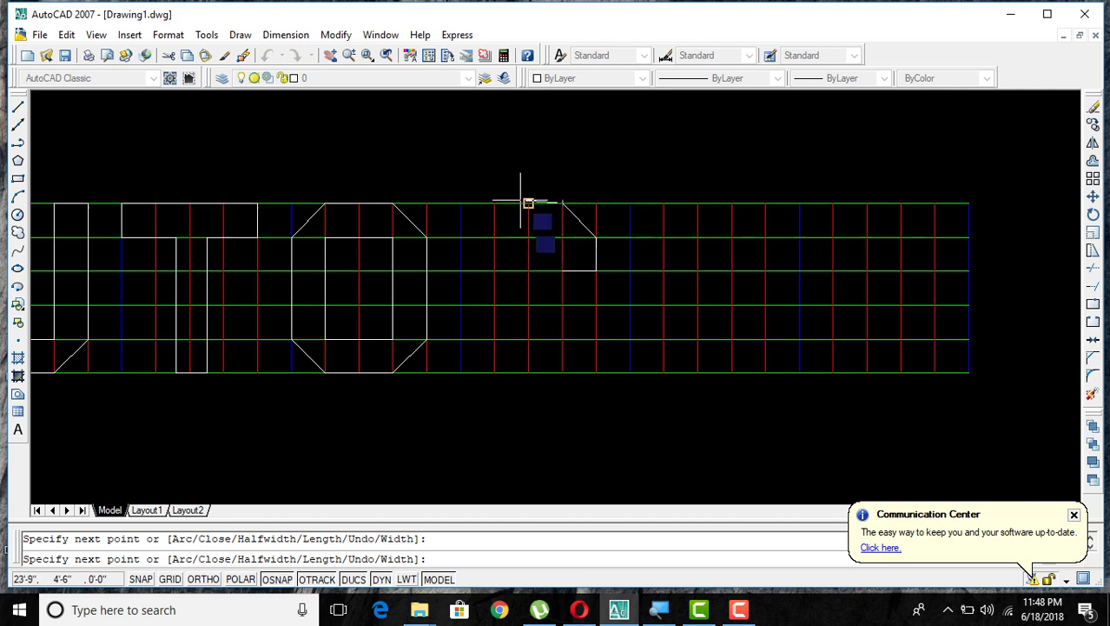
left_click(495, 203)
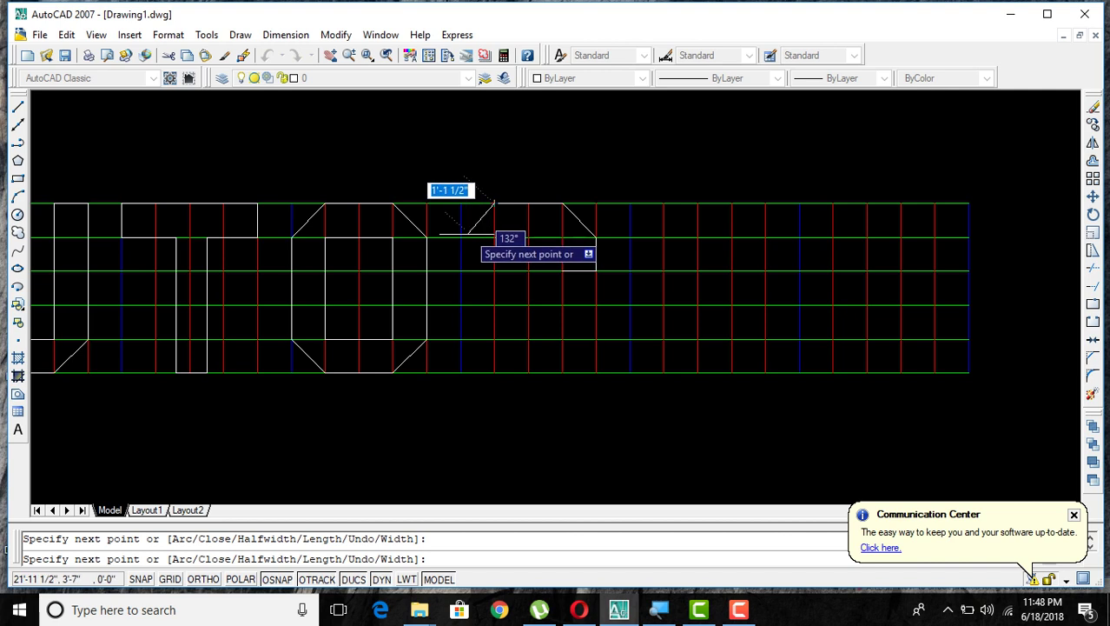
left_click(460, 237)
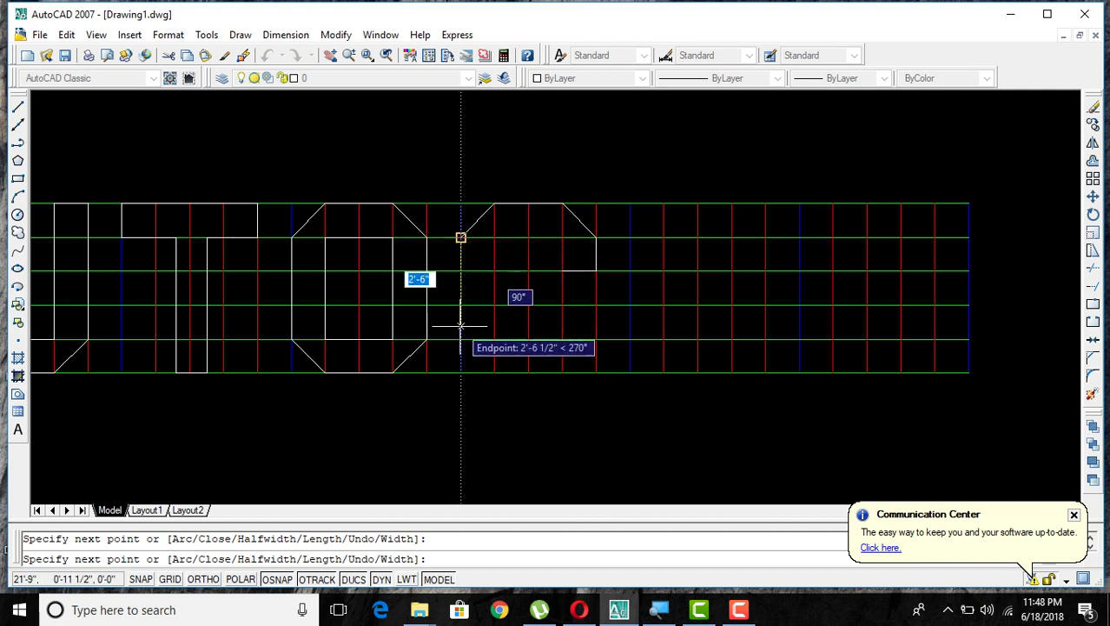
Continue the C down a left side of length 2, with chamfered bottom corners and the lower right side.
type("2")
key("Return")
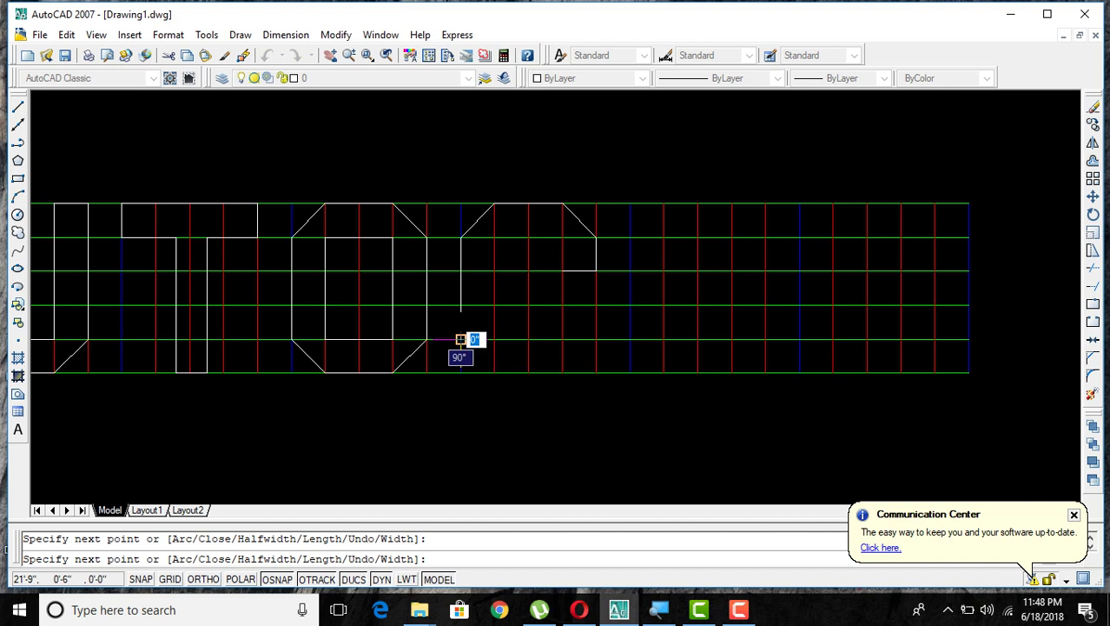
left_click(461, 339)
left_click(495, 373)
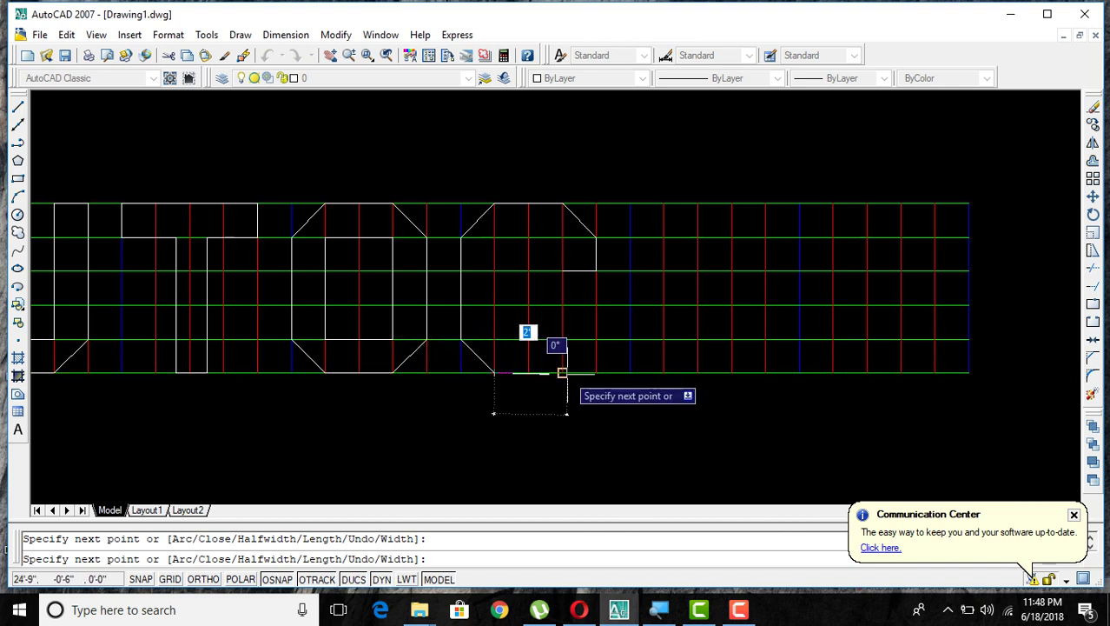
left_click(562, 372)
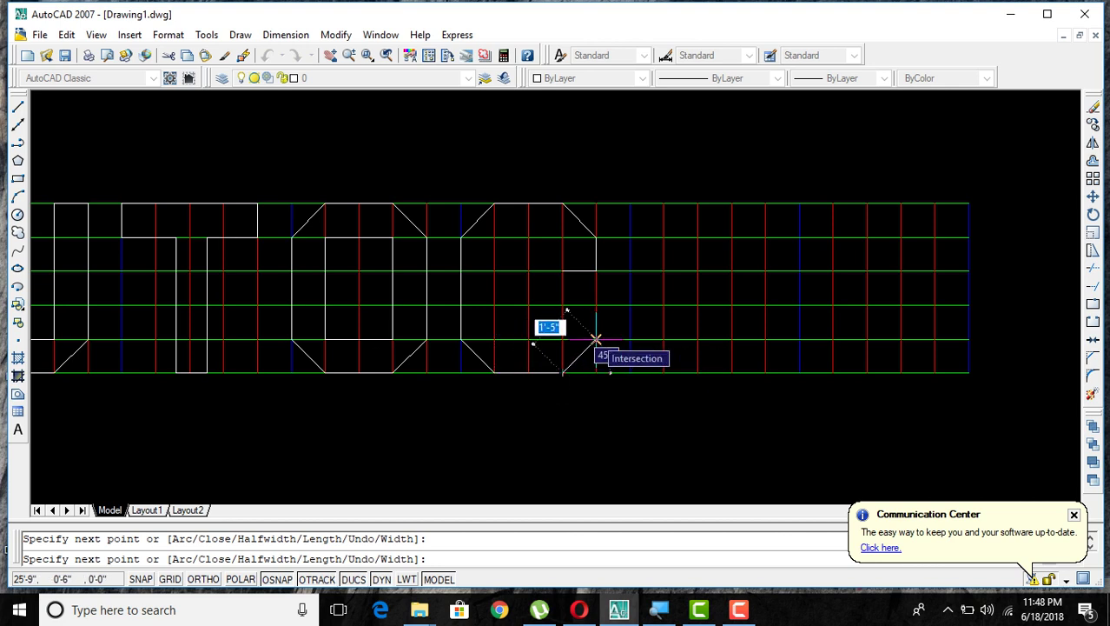
left_click(596, 338)
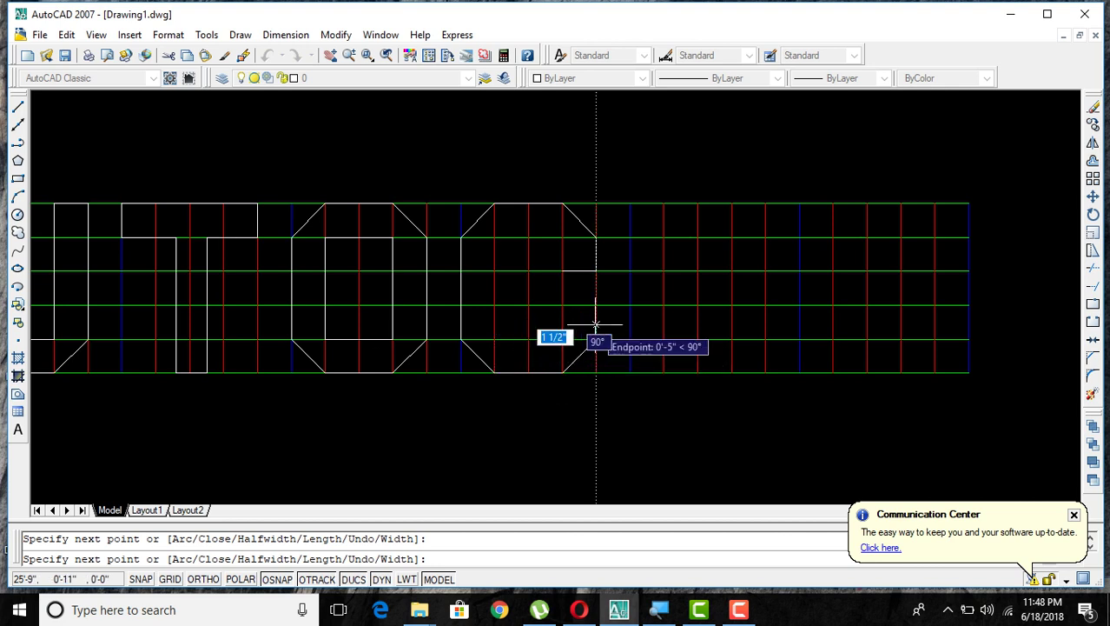
left_click(596, 305)
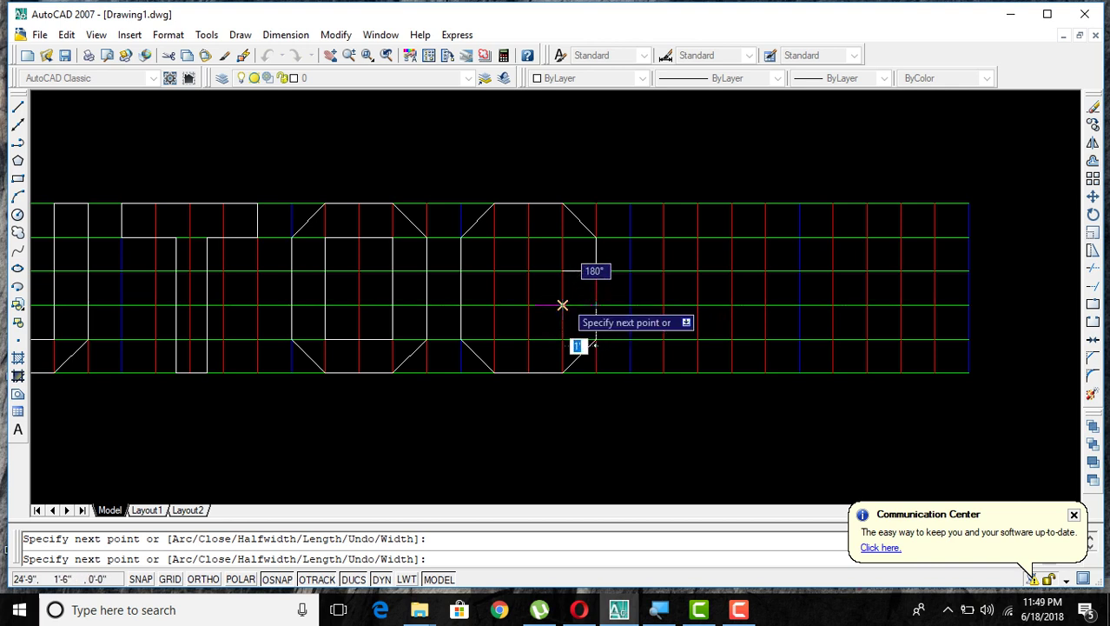
Trace the C's inner edges back to the starting point and end the polyline.
left_click(562, 305)
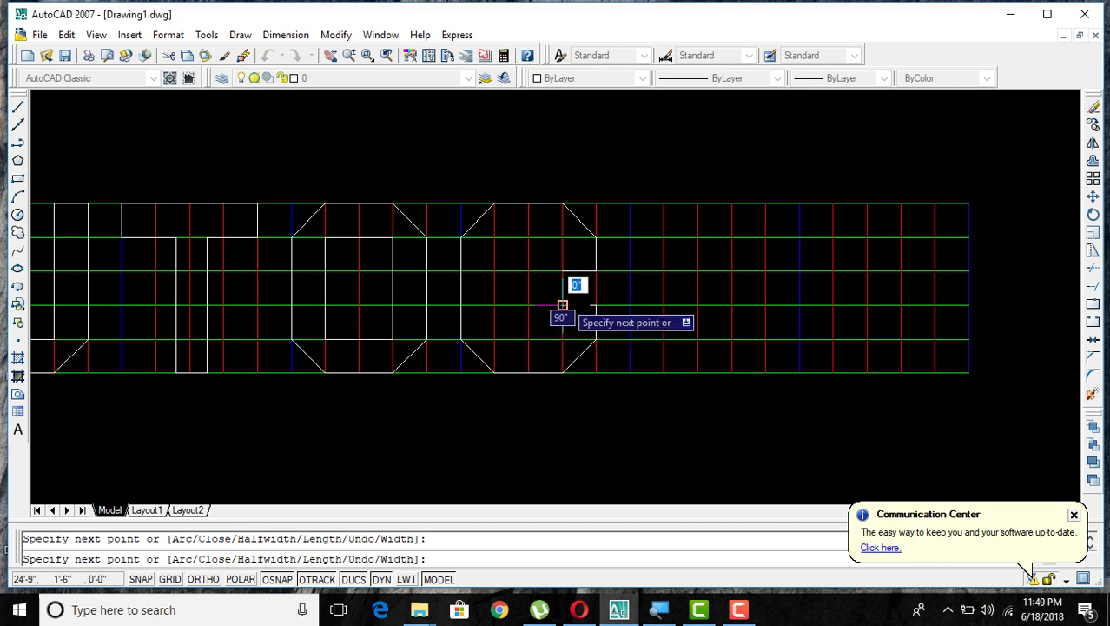
left_click(563, 339)
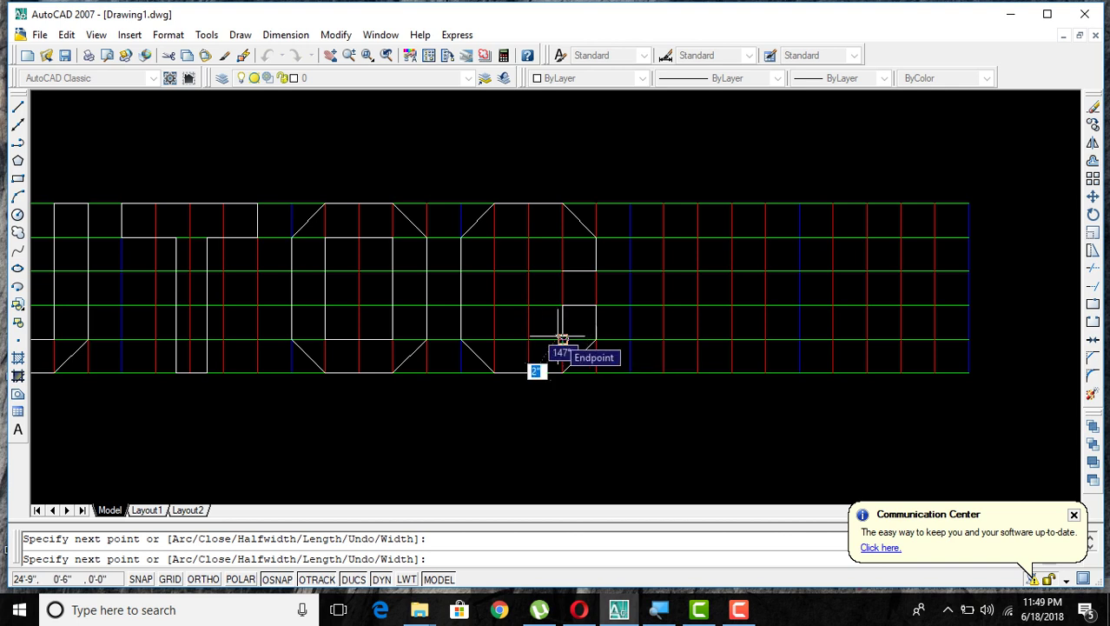
left_click(494, 339)
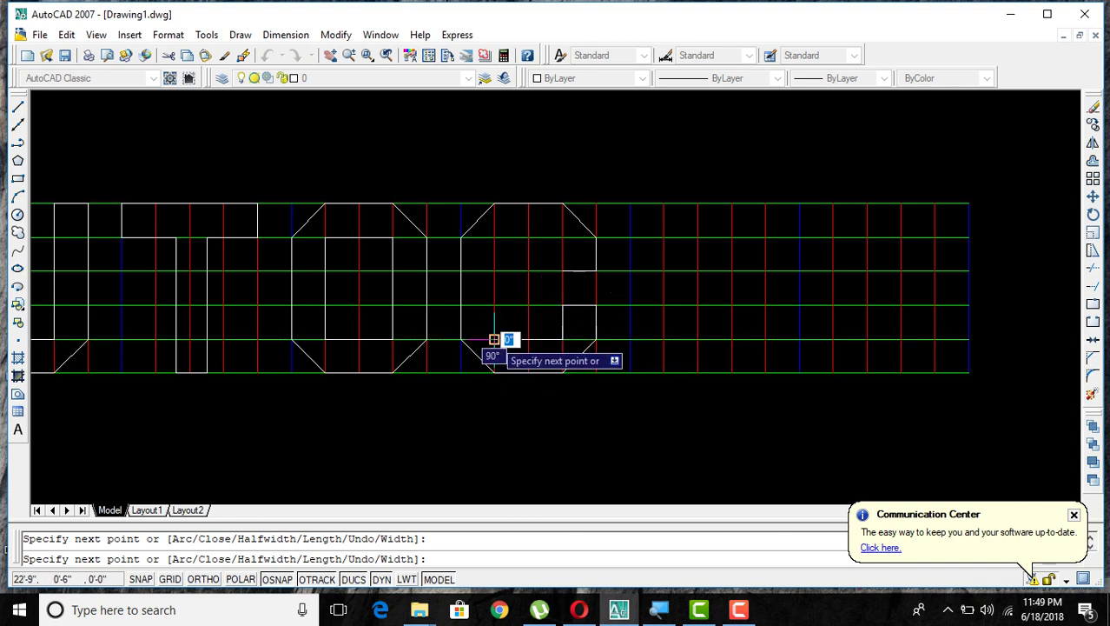
left_click(493, 237)
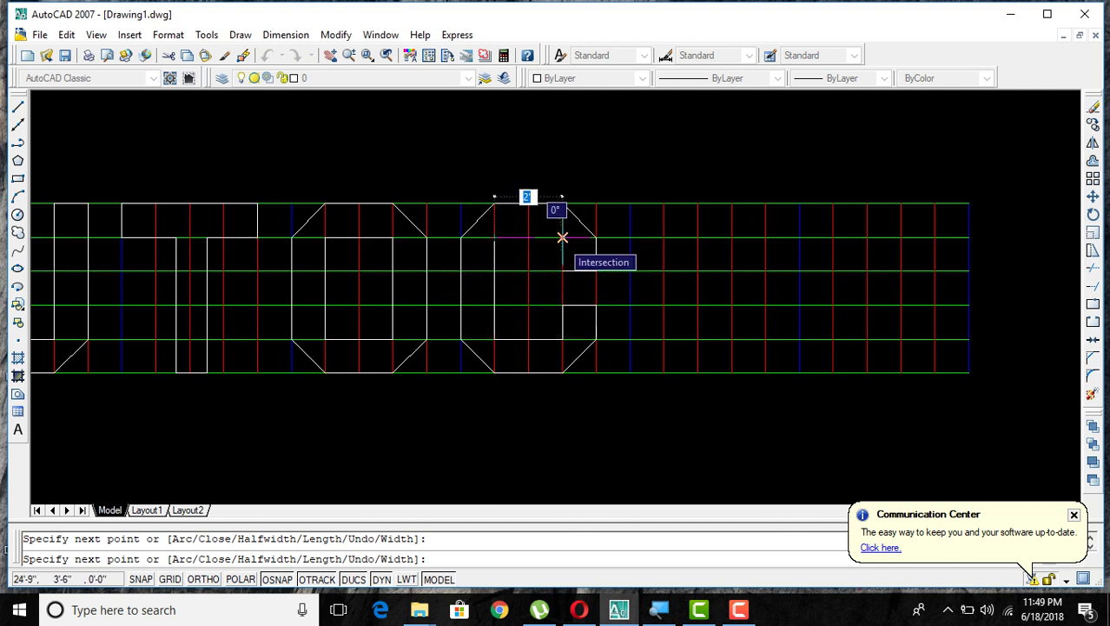
left_click(562, 236)
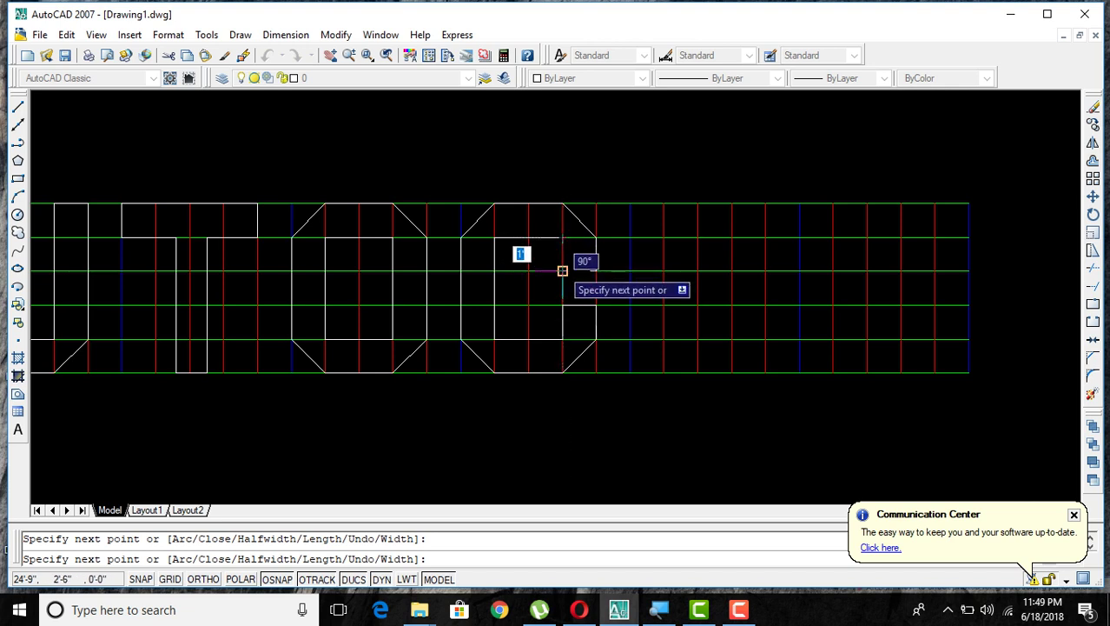
left_click(562, 271)
right_click(562, 270)
left_click(595, 280)
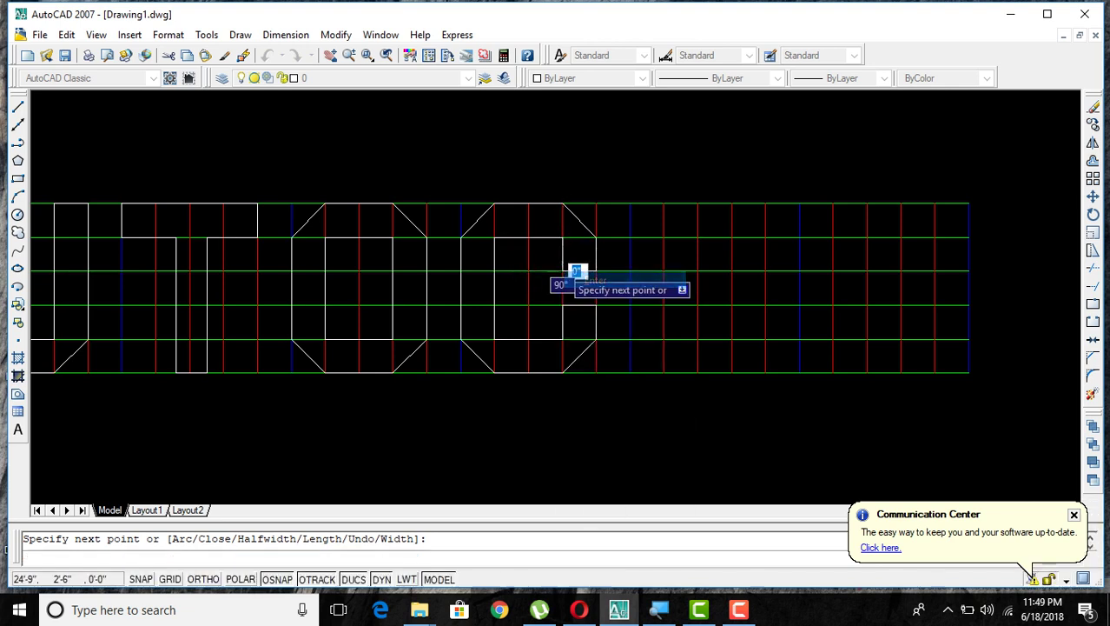
scroll(498, 346, "up", 2)
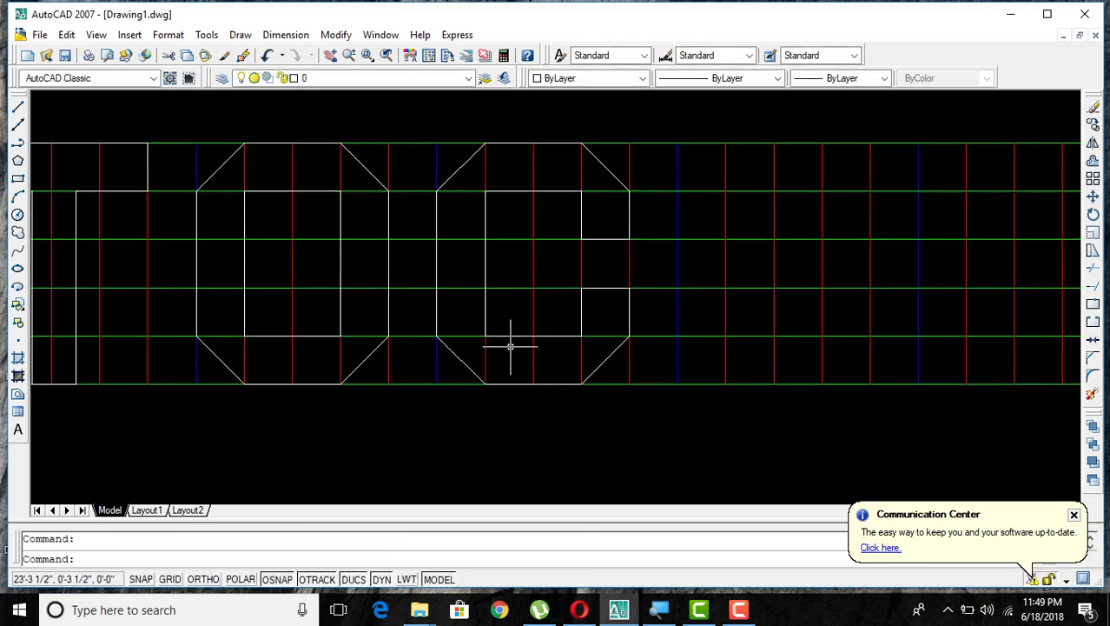
Erase the stray polyline accidentally drawn above the letters.
scroll(510, 345, "down", 2)
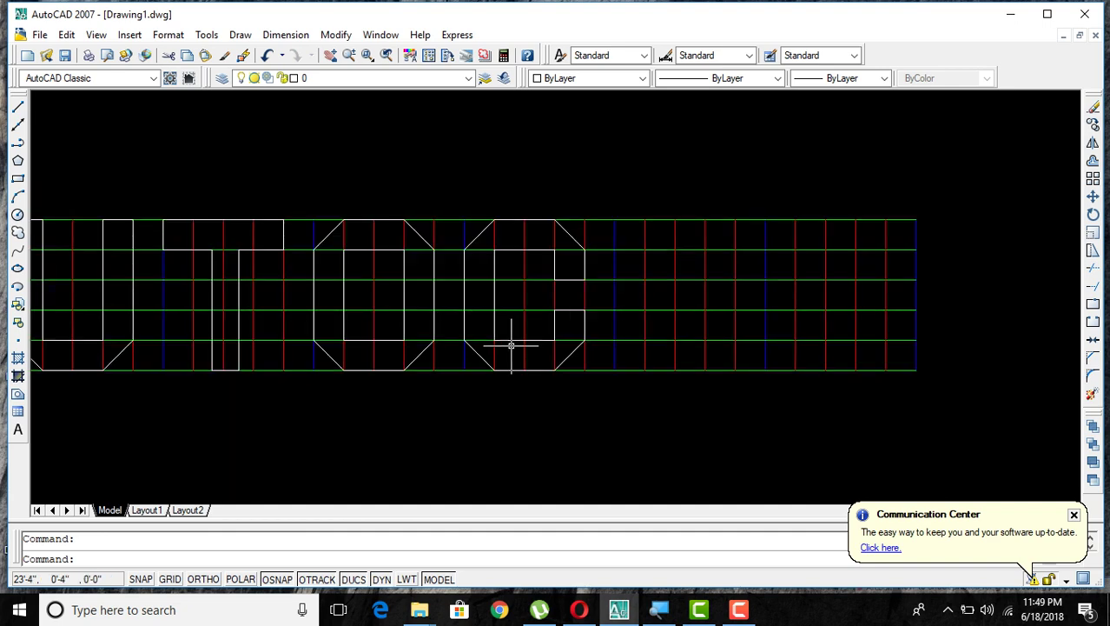
right_click(17, 144)
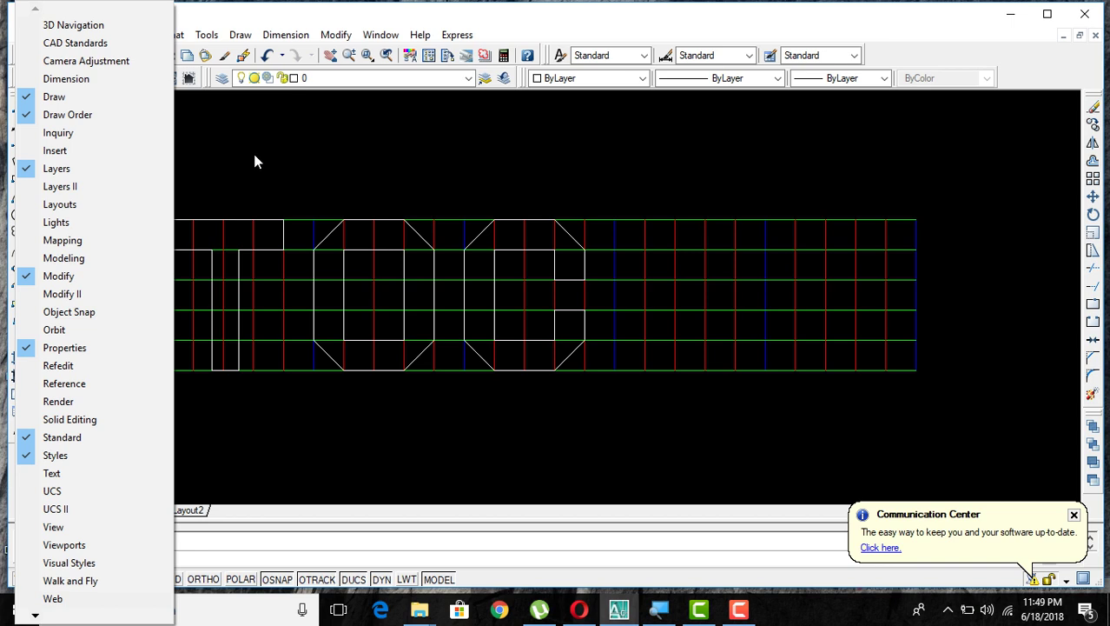
left_click(254, 161)
left_click(71, 159)
left_click(198, 157)
key("Escape")
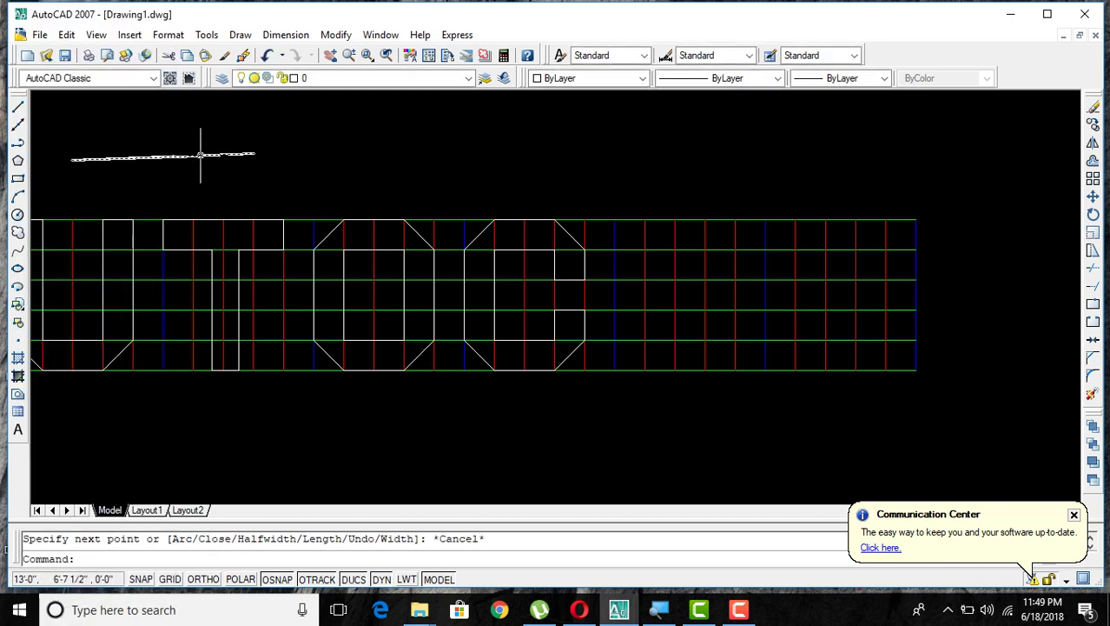
left_click(199, 154)
key("Delete")
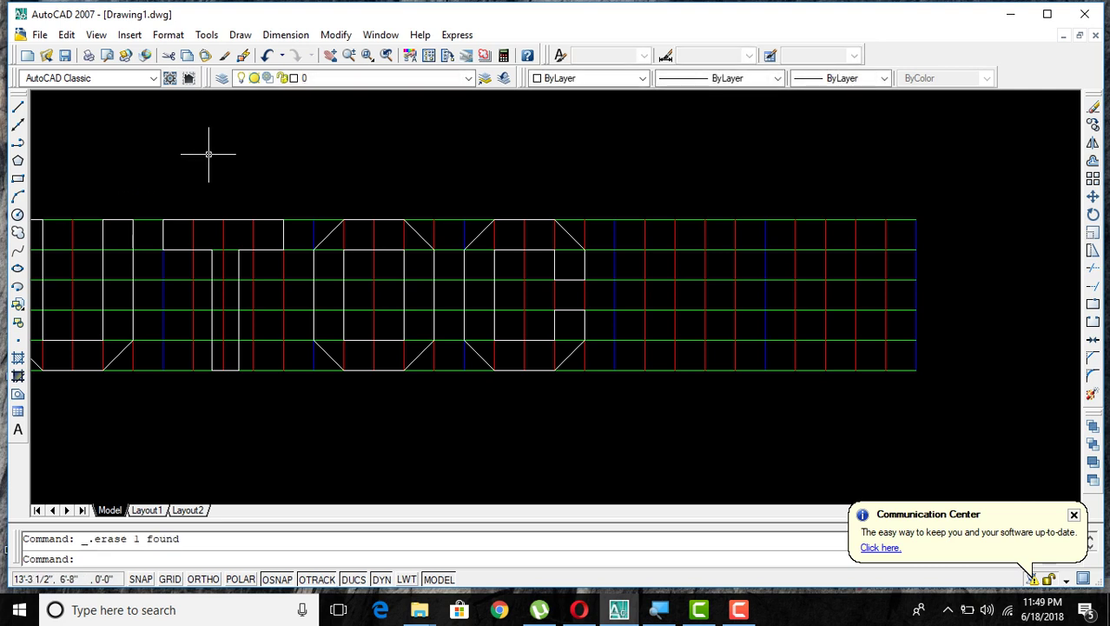
left_click(18, 143)
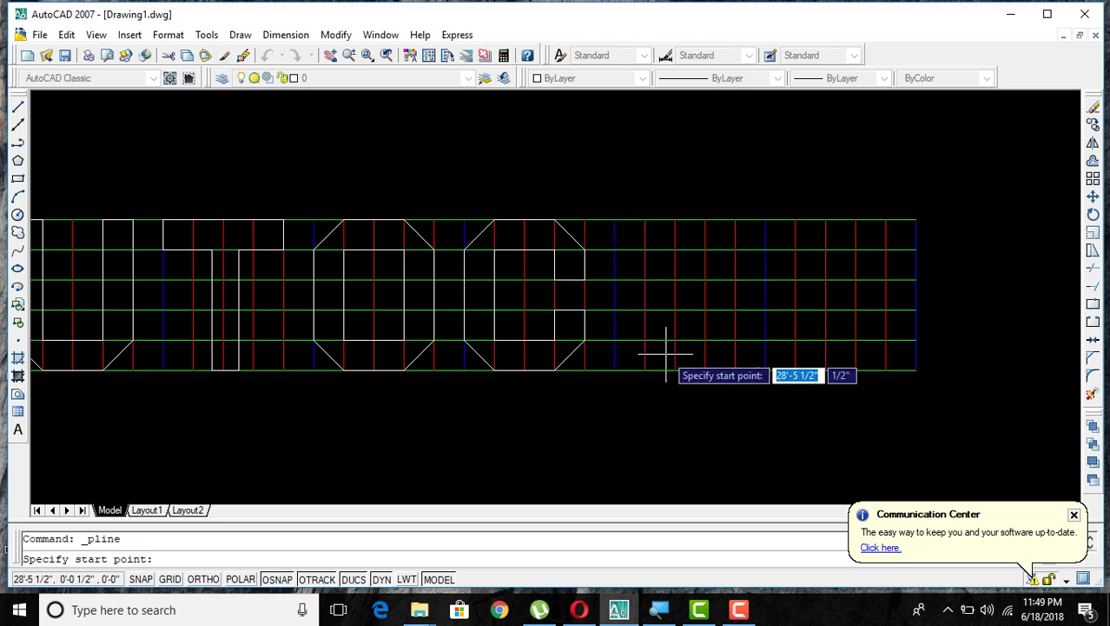
Draw the A's outer outline after the C: slanted left leg, short flat top, slanted right leg.
scroll(666, 353, "up", 1)
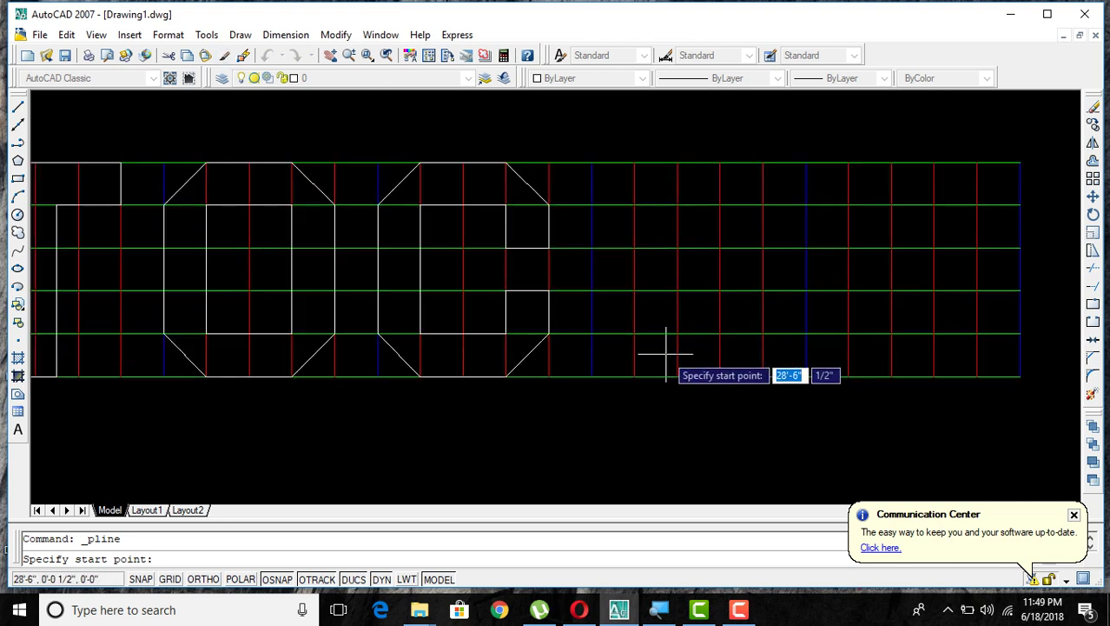
left_click(591, 376)
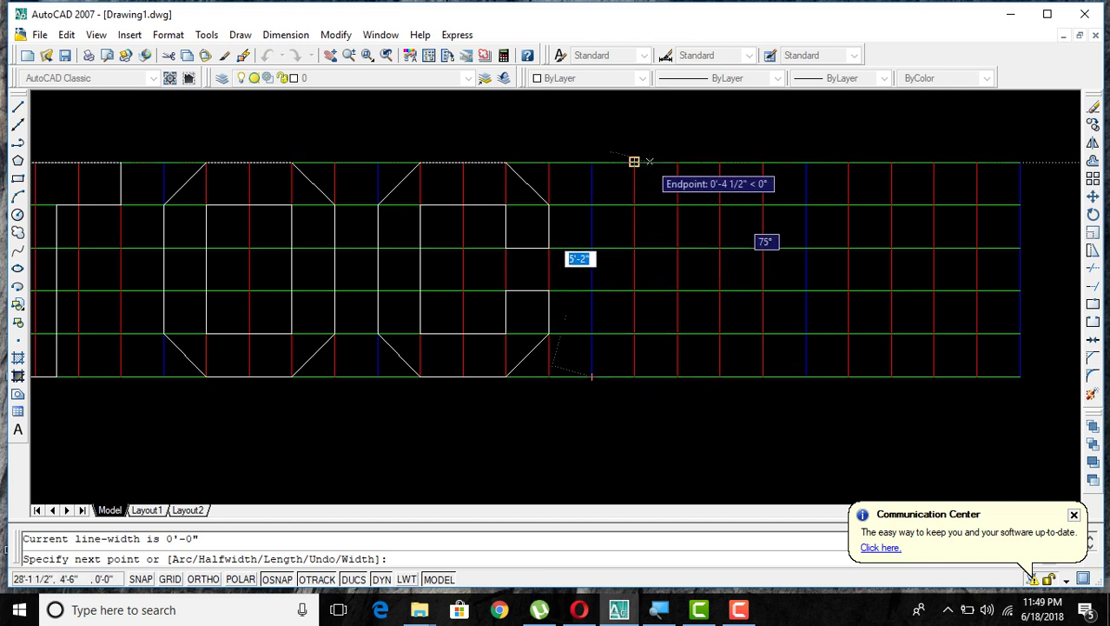
left_click(652, 161)
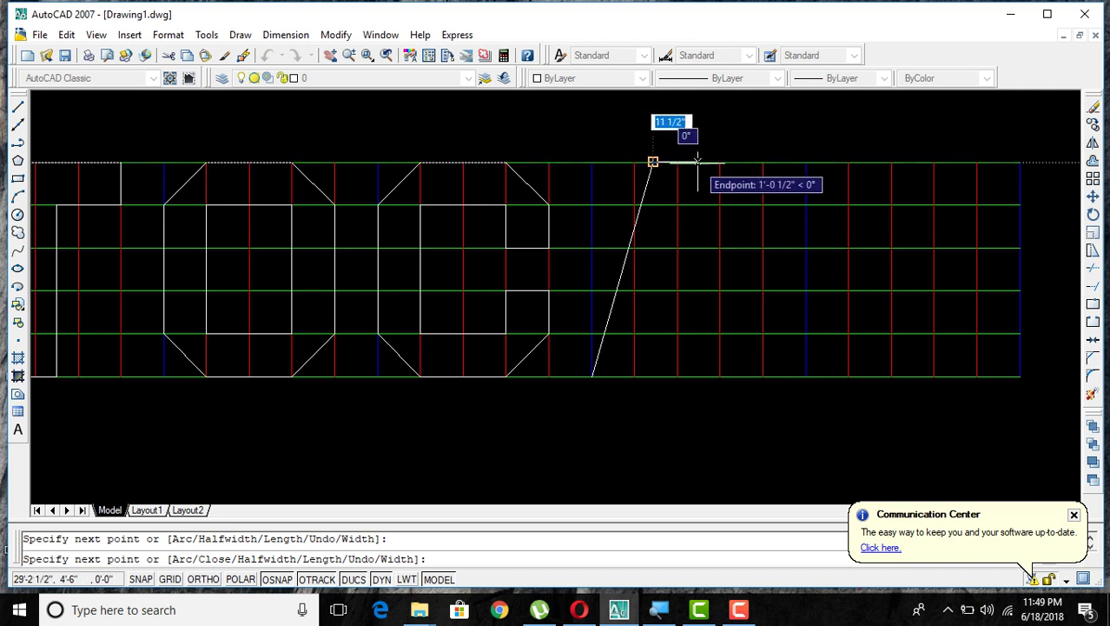
left_click(702, 162)
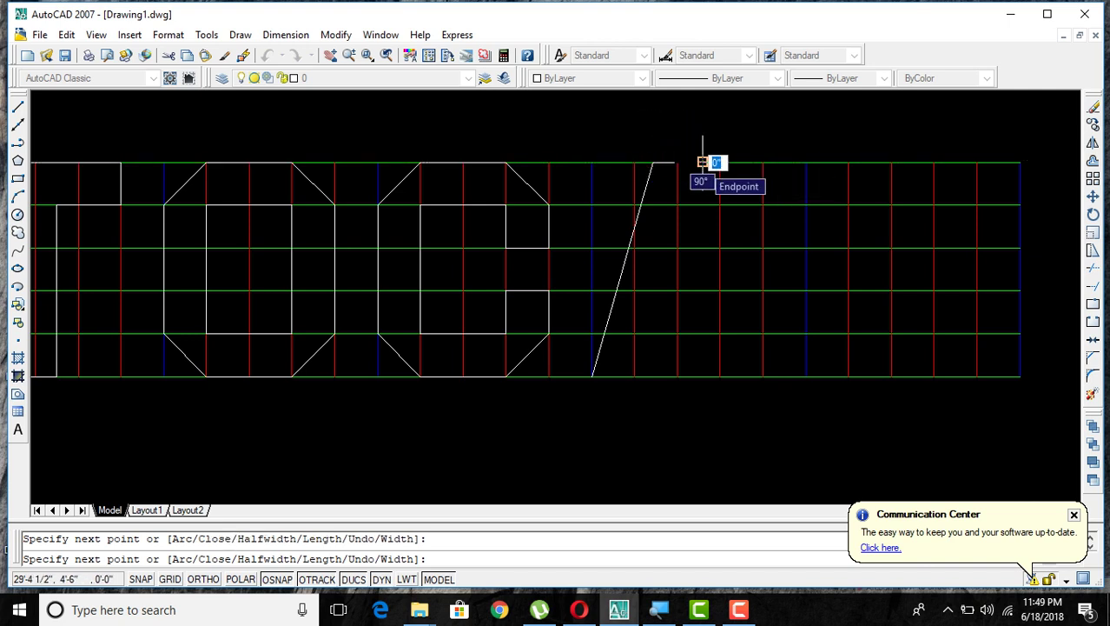
left_click(763, 376)
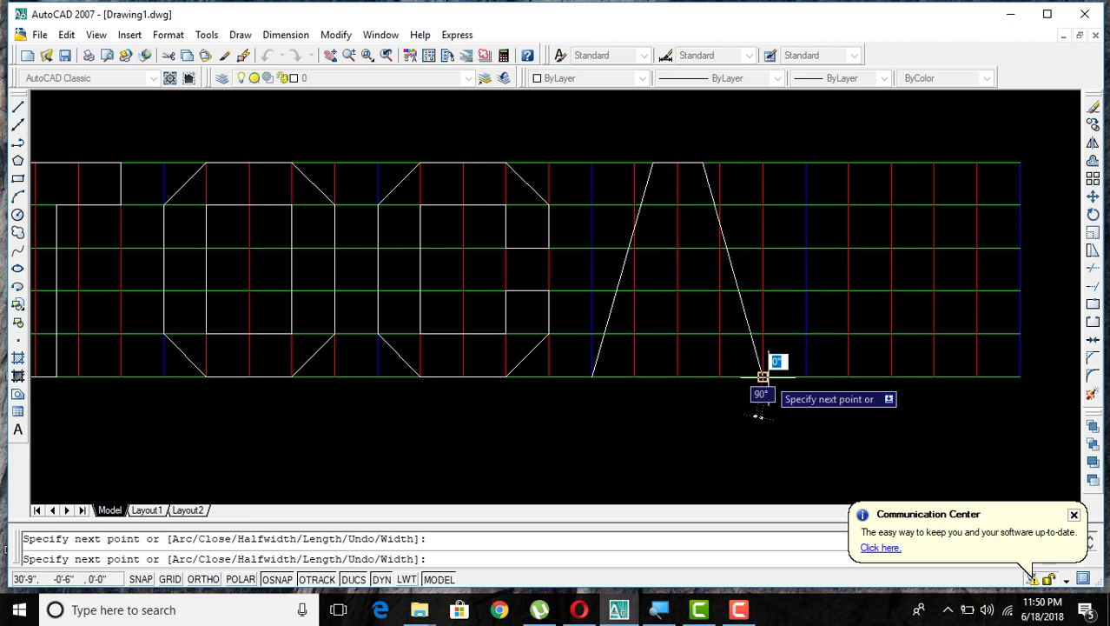
left_click(711, 377)
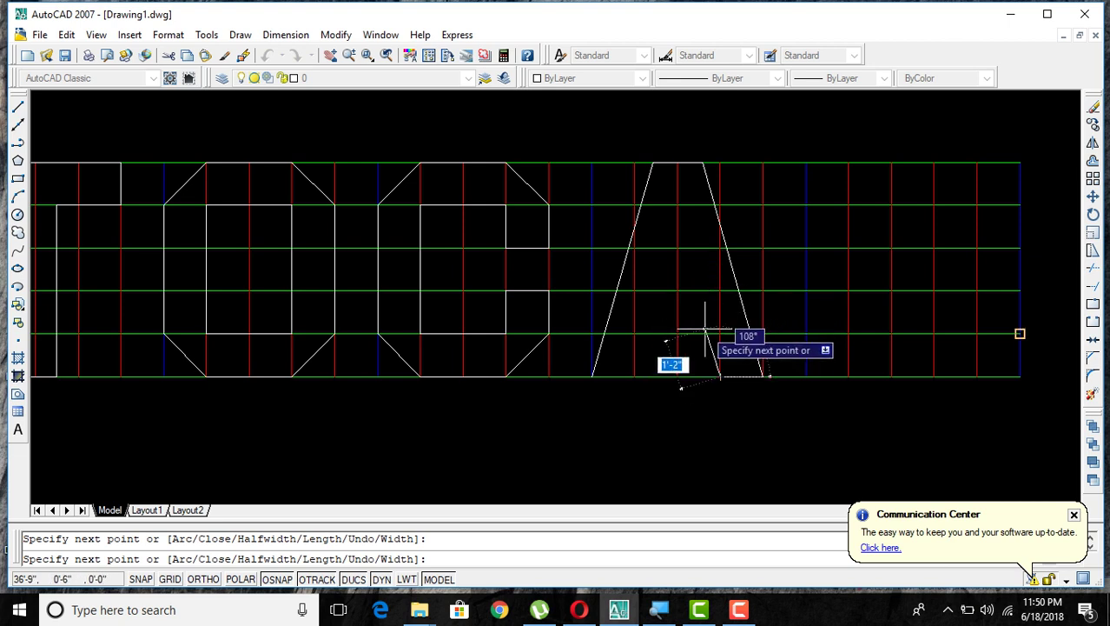
scroll(708, 333, "up", 1)
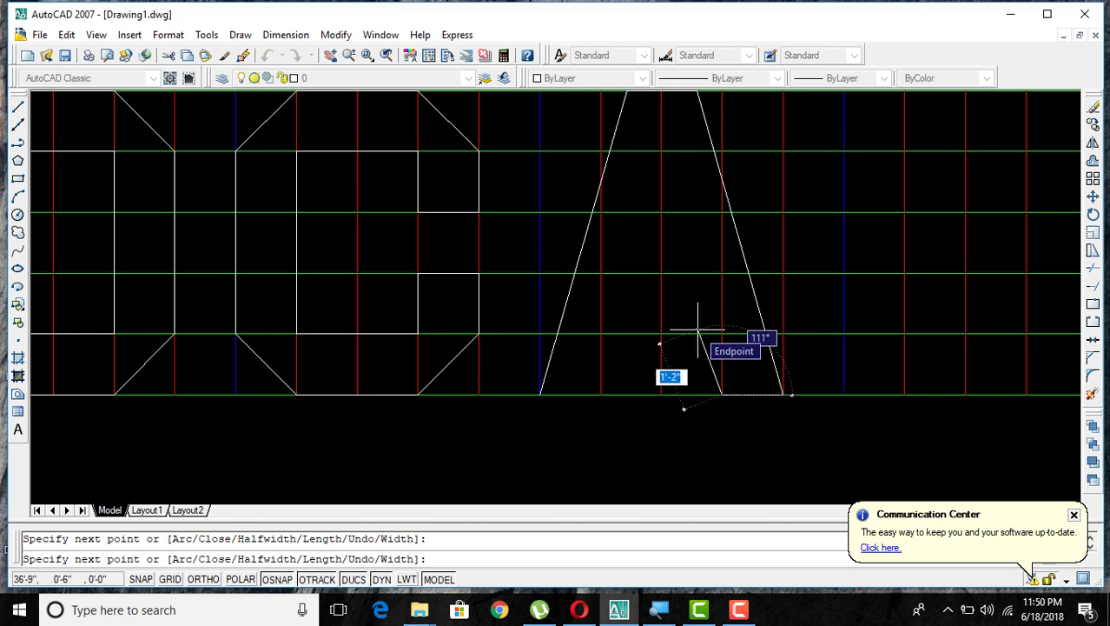
key("Return")
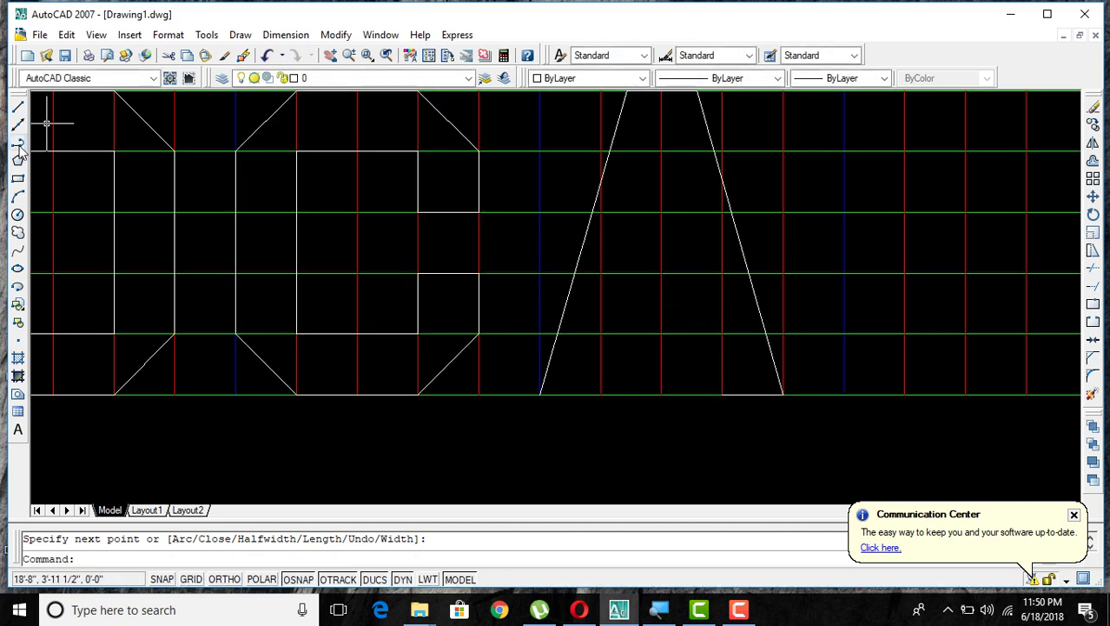
left_click(19, 145)
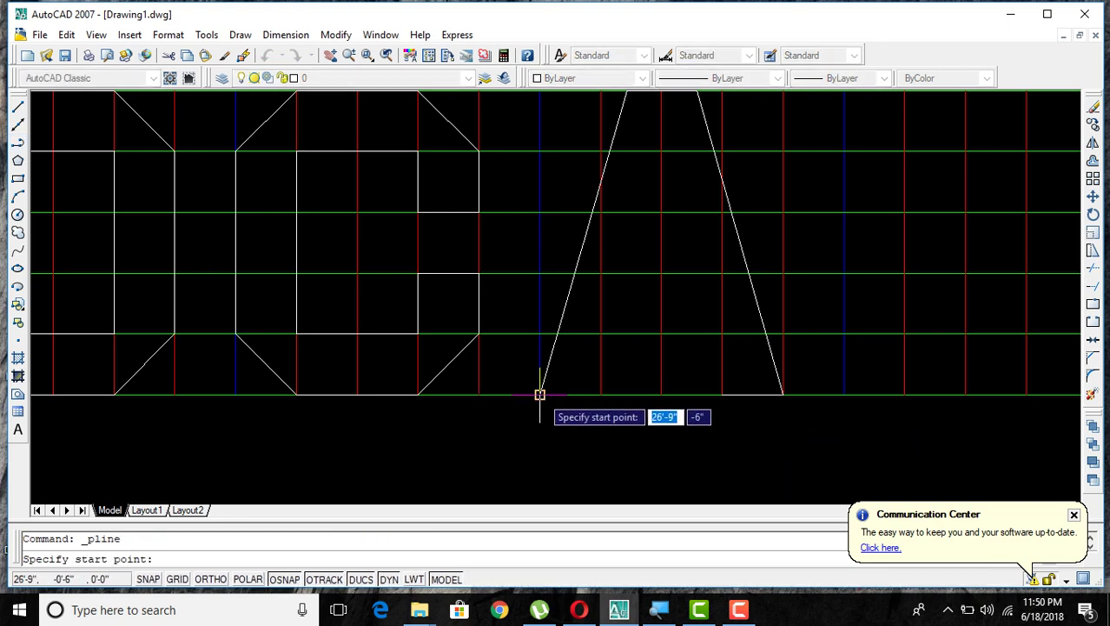
left_click(541, 395)
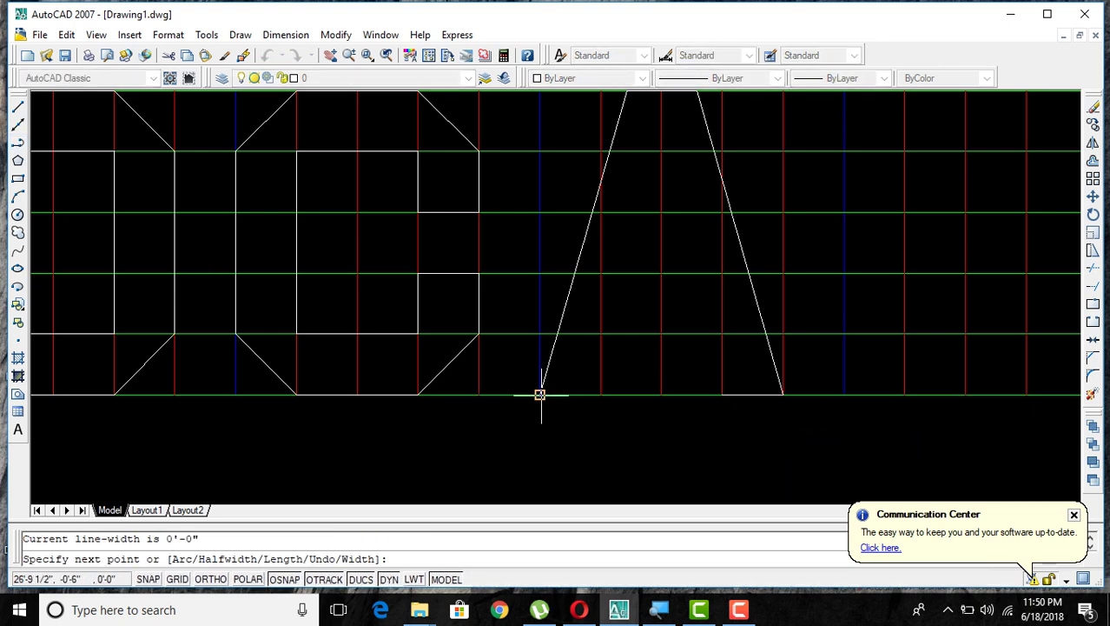
left_click(600, 395)
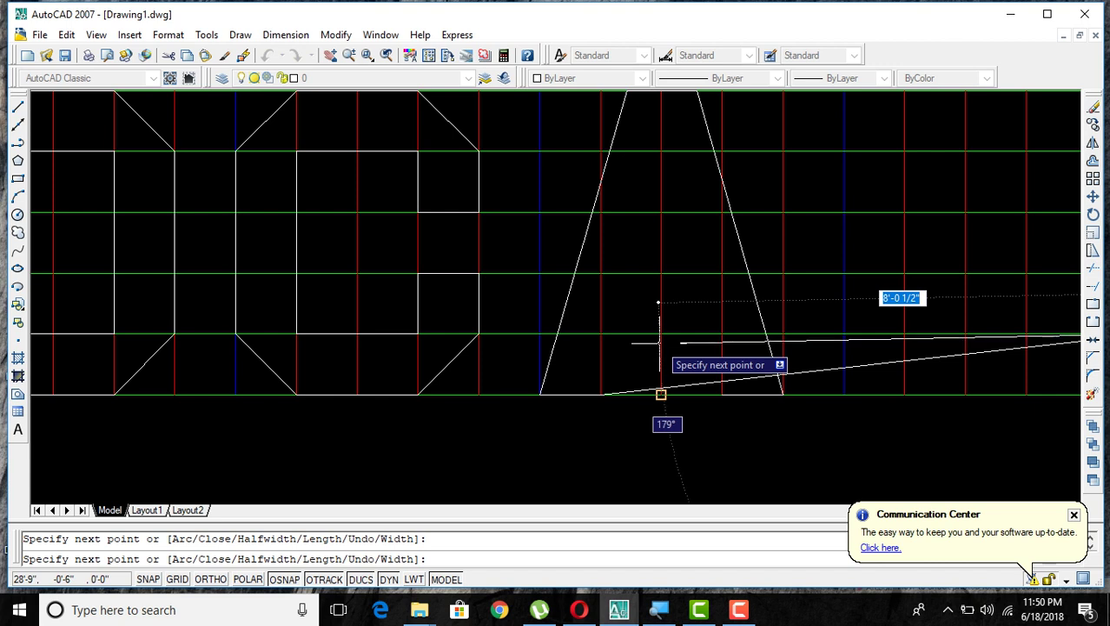
key("Escape")
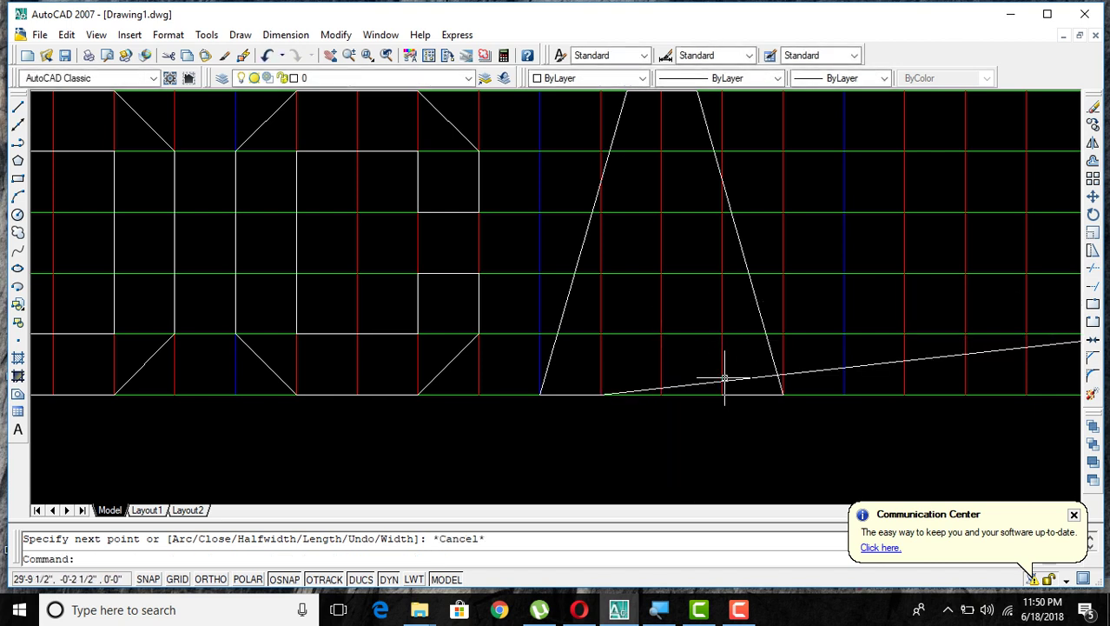
left_click(724, 381)
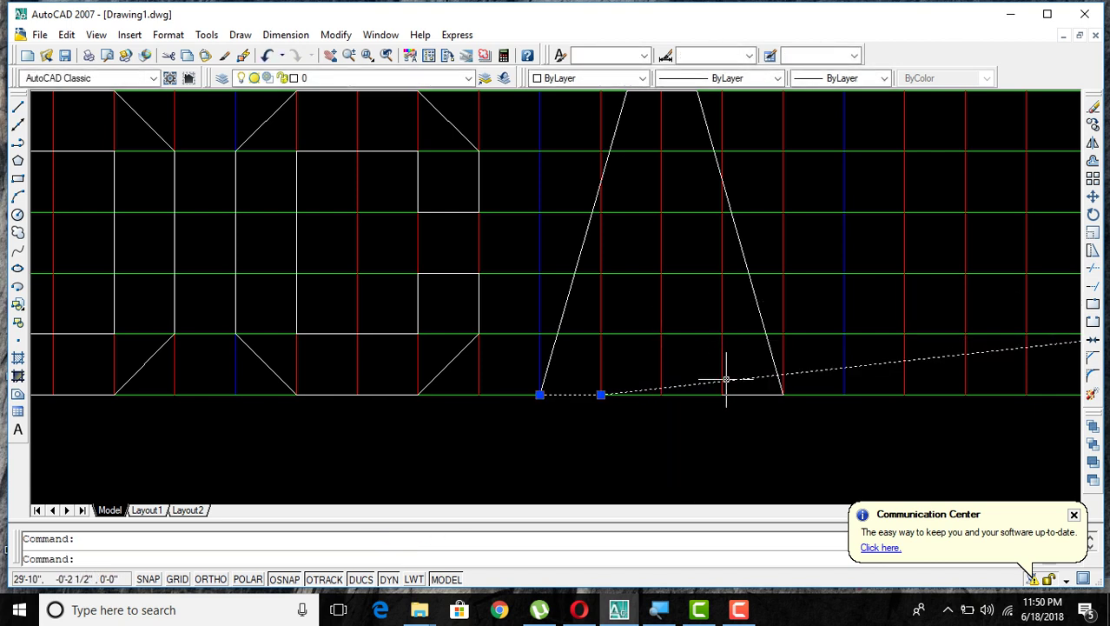
key("Delete")
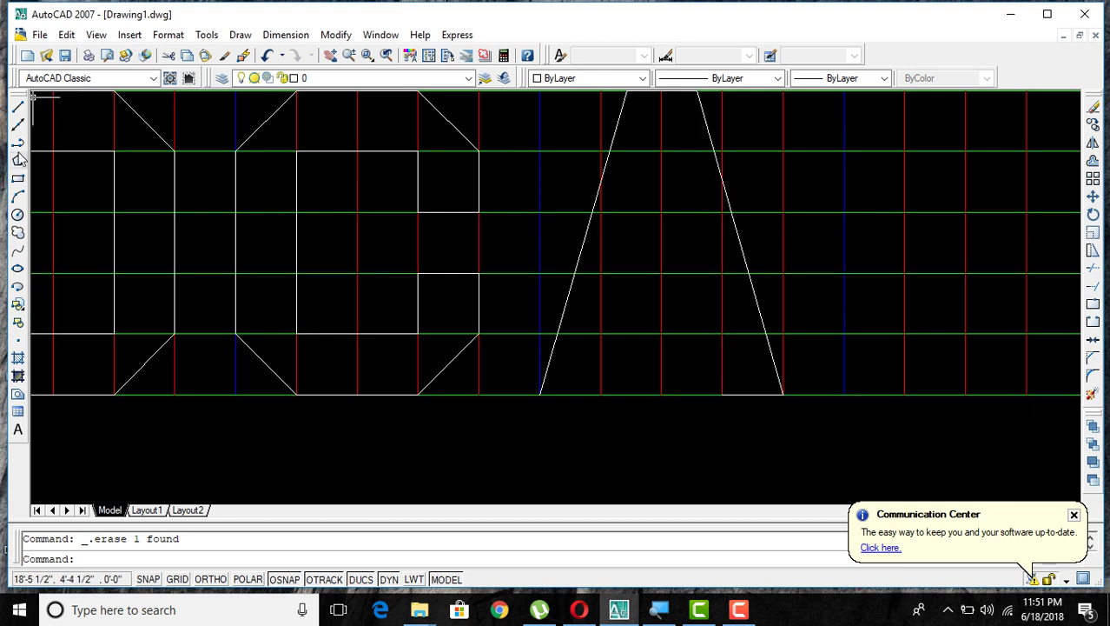
left_click(18, 145)
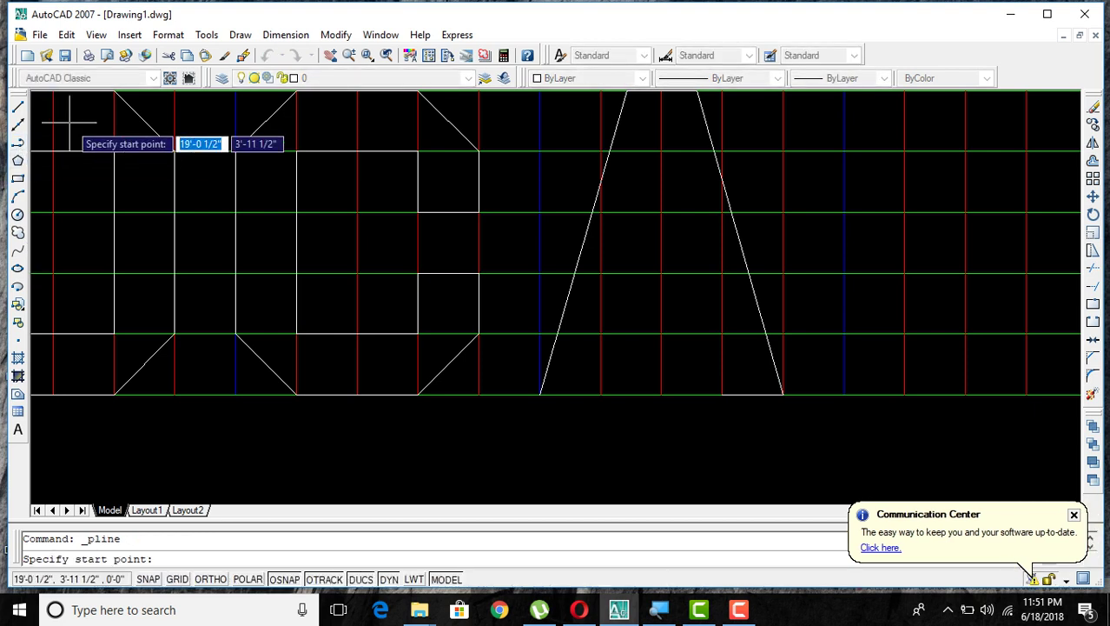
Draw the A's inner notch between its legs: a horizontal top edge with slanted sides to the baseline.
left_click(722, 395)
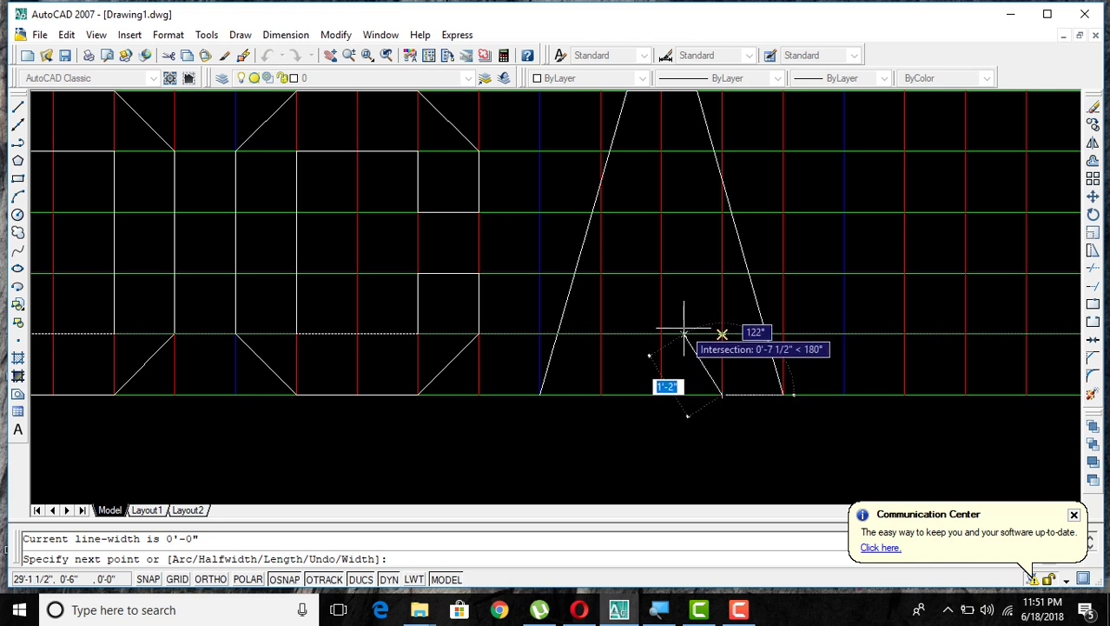
left_click(684, 333)
left_click(635, 332)
left_click(600, 394)
right_click(540, 395)
left_click(570, 159)
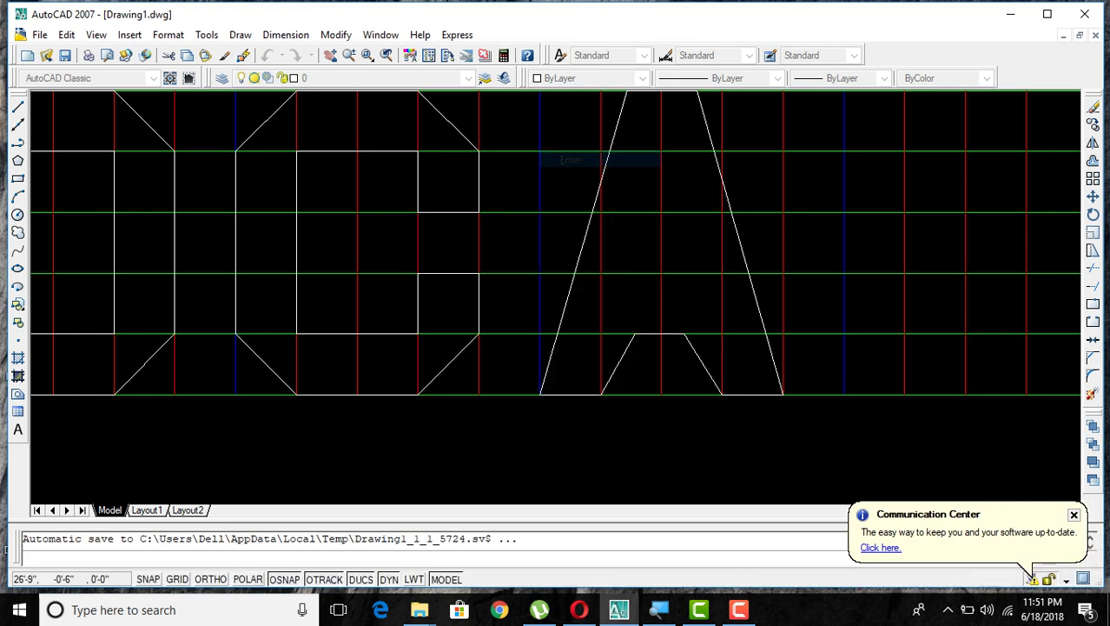
Add the A's closed triangular hole, then zoom out and shift the view to make room for the next letter.
left_click(18, 143)
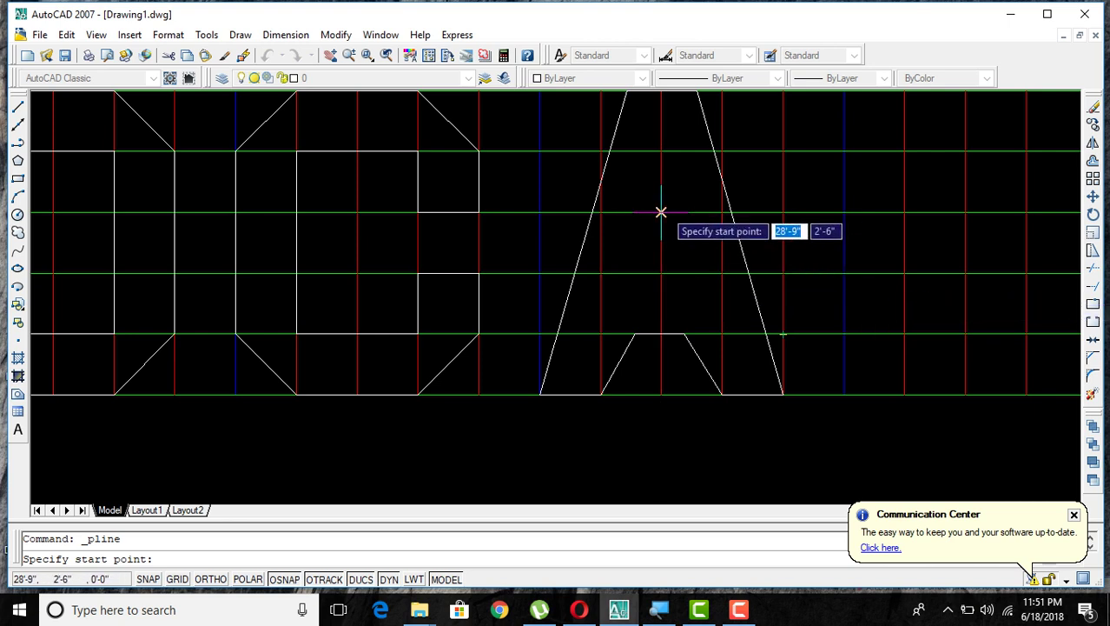
left_click(662, 212)
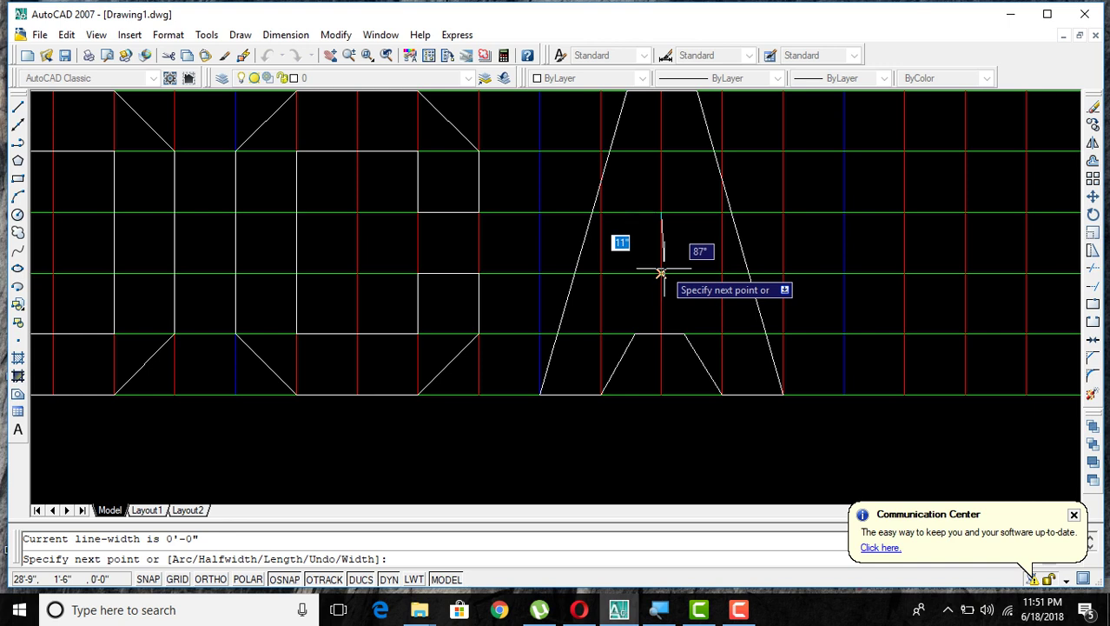
left_click(628, 274)
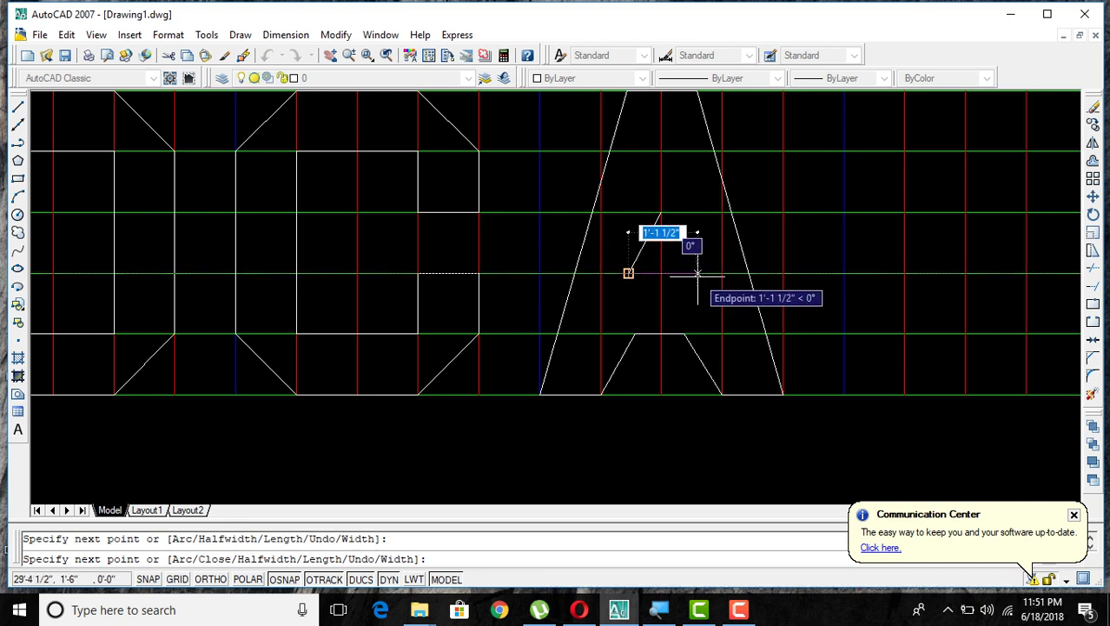
left_click(693, 274)
left_click(660, 213)
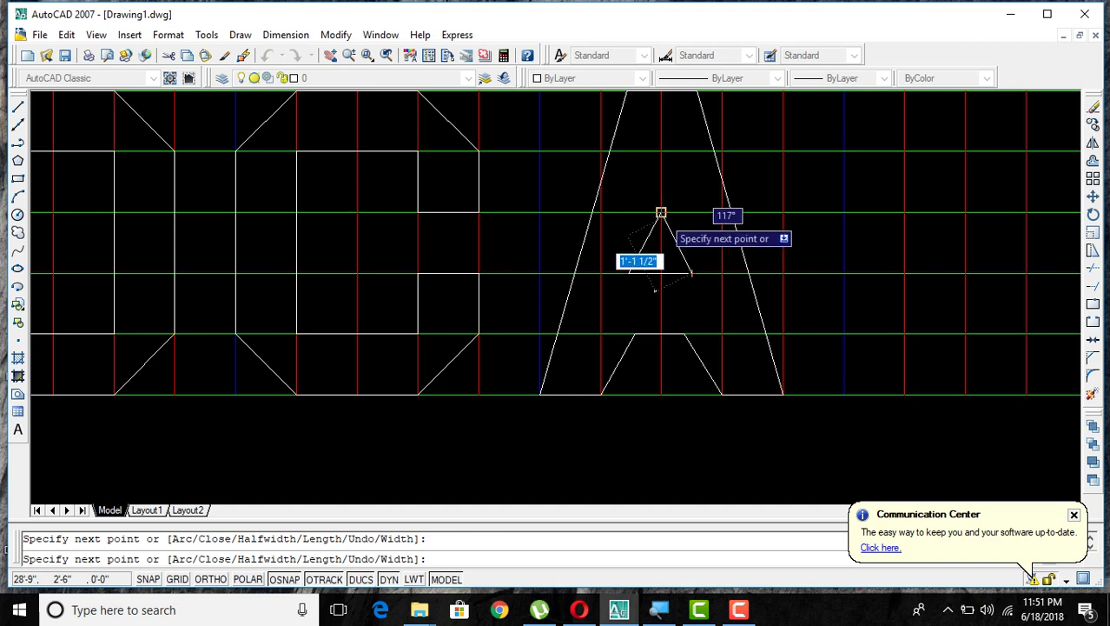
left_click(691, 224)
scroll(698, 310, "down", 2)
scroll(699, 324, "down", 1)
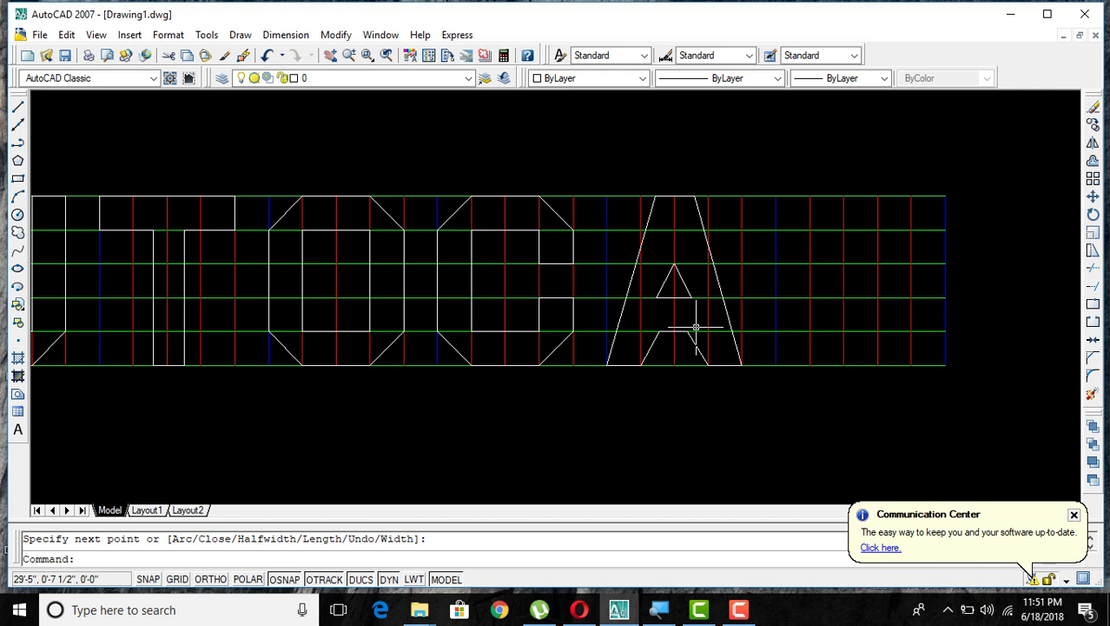
middle_click_drag(695, 326, 589, 339)
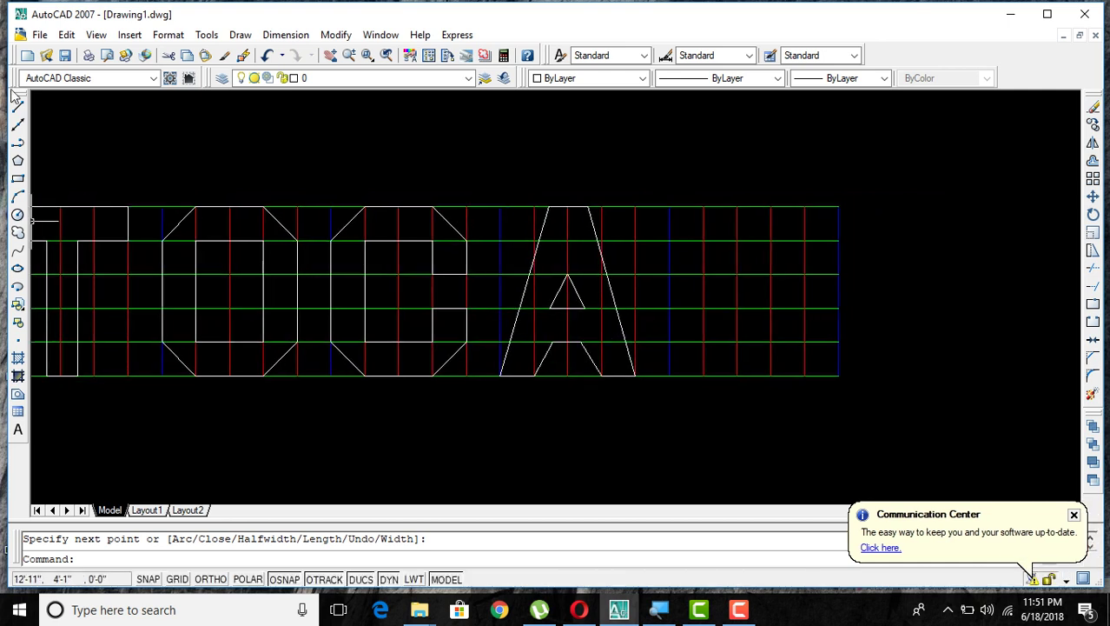
Draw the D's outer outline: top edge, left side, bottom edge, right side with chamfered corners.
left_click(18, 142)
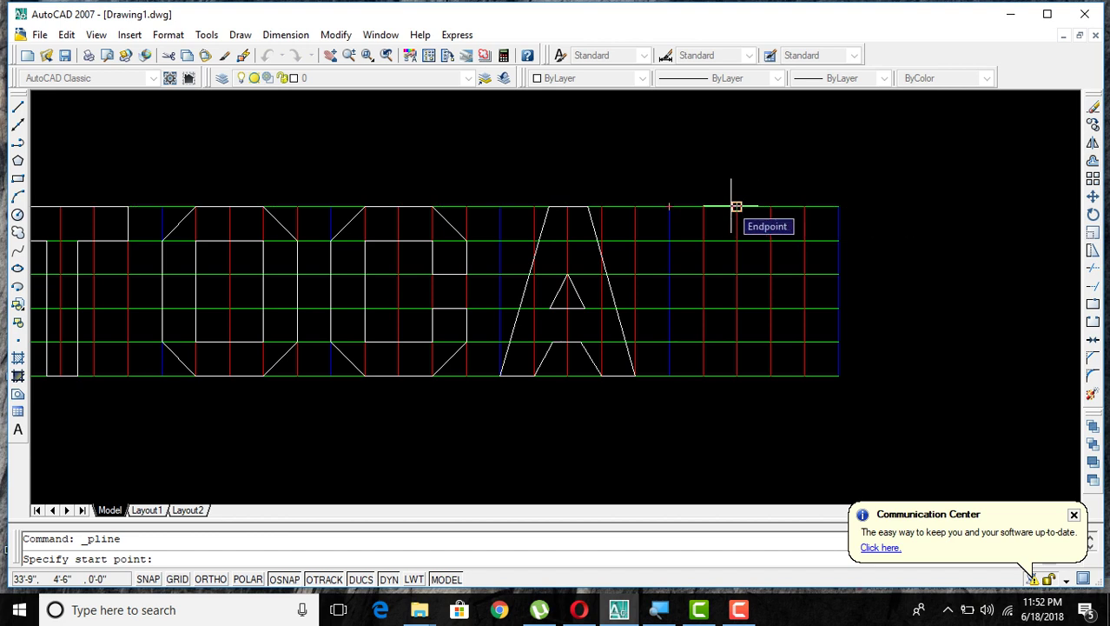
left_click(703, 206)
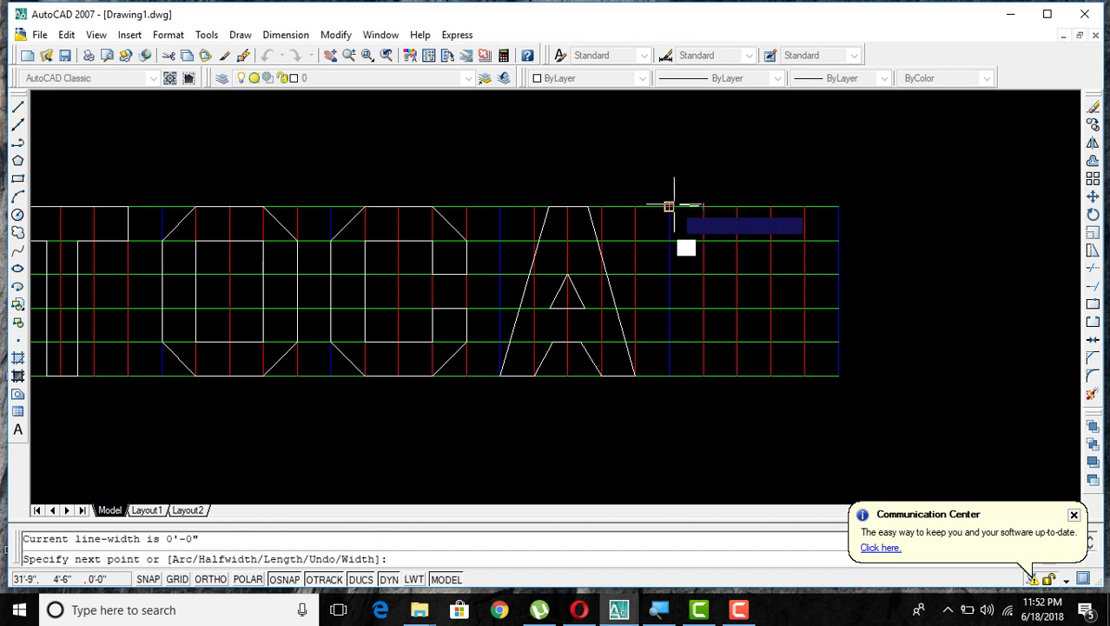
left_click(669, 207)
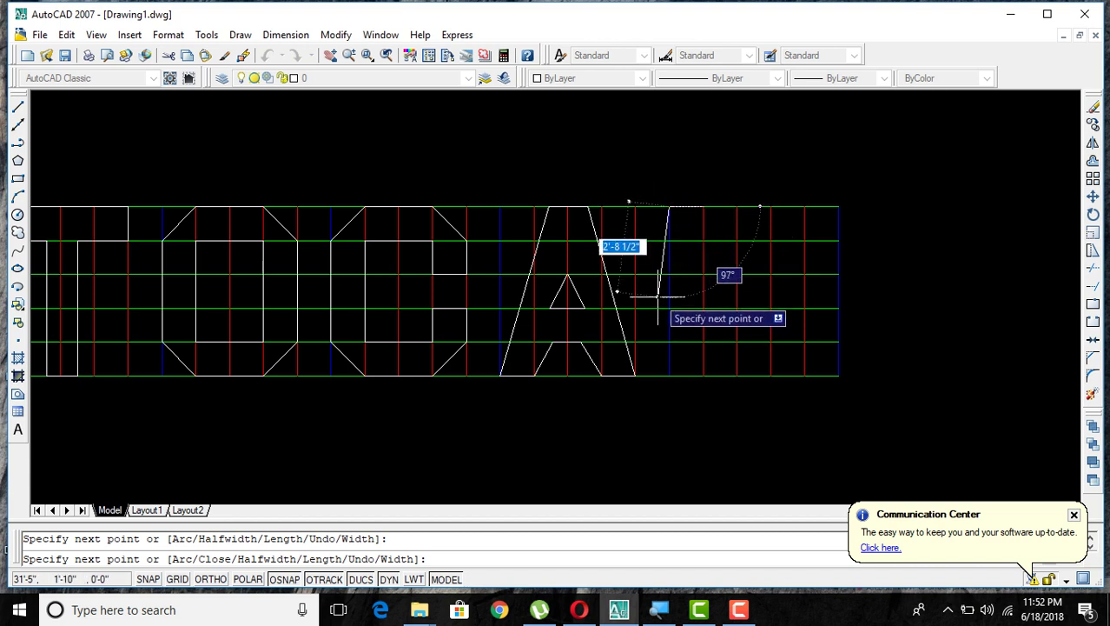
left_click(669, 375)
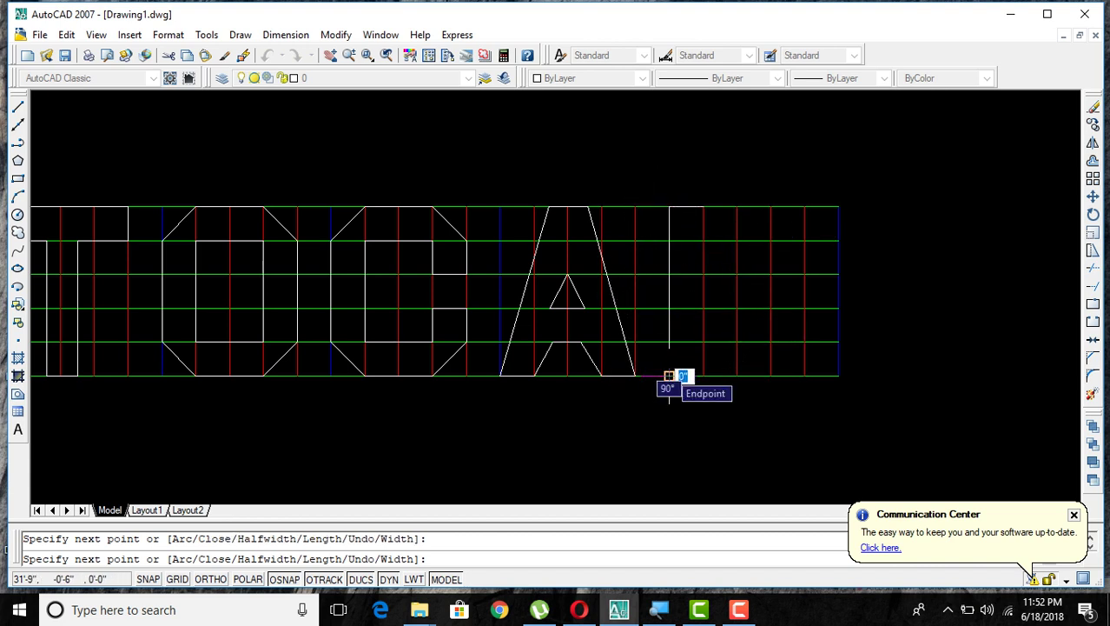
left_click(771, 375)
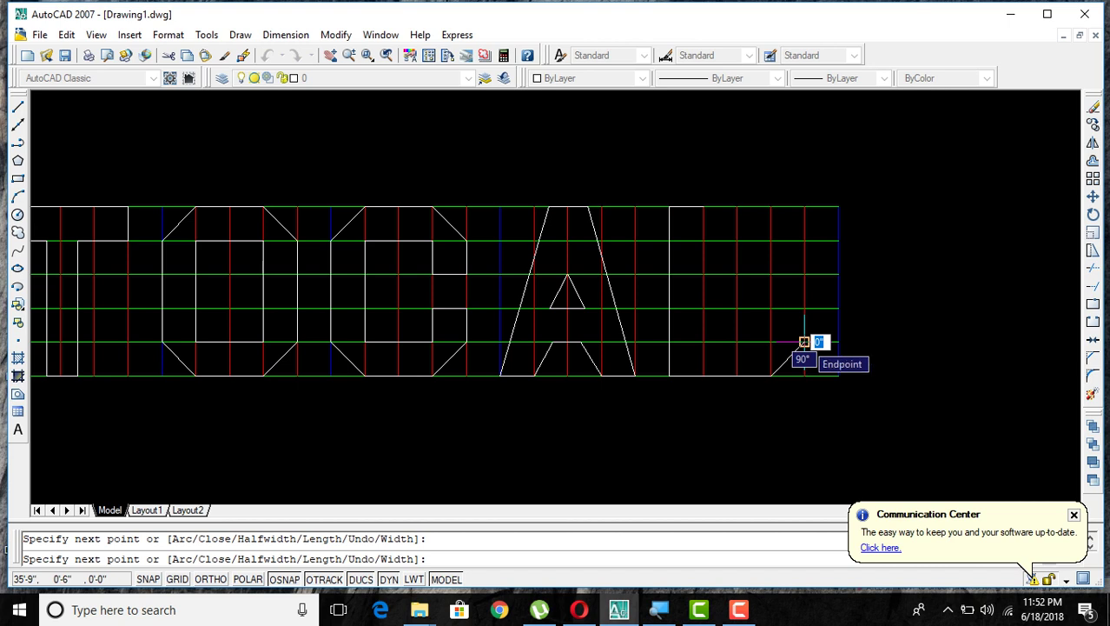
left_click(805, 341)
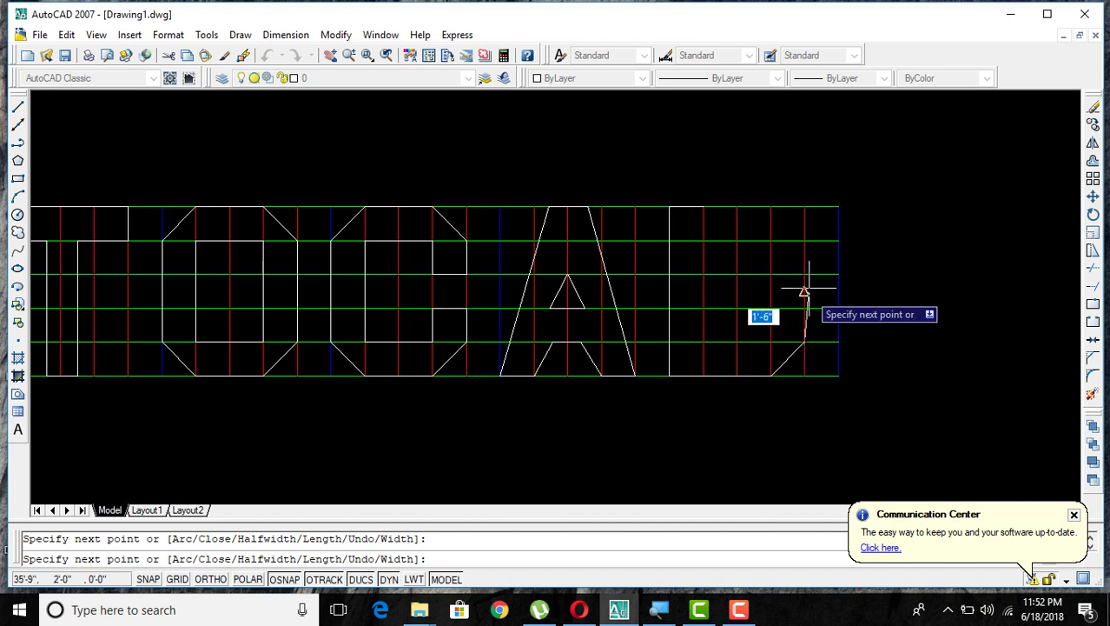
left_click(804, 240)
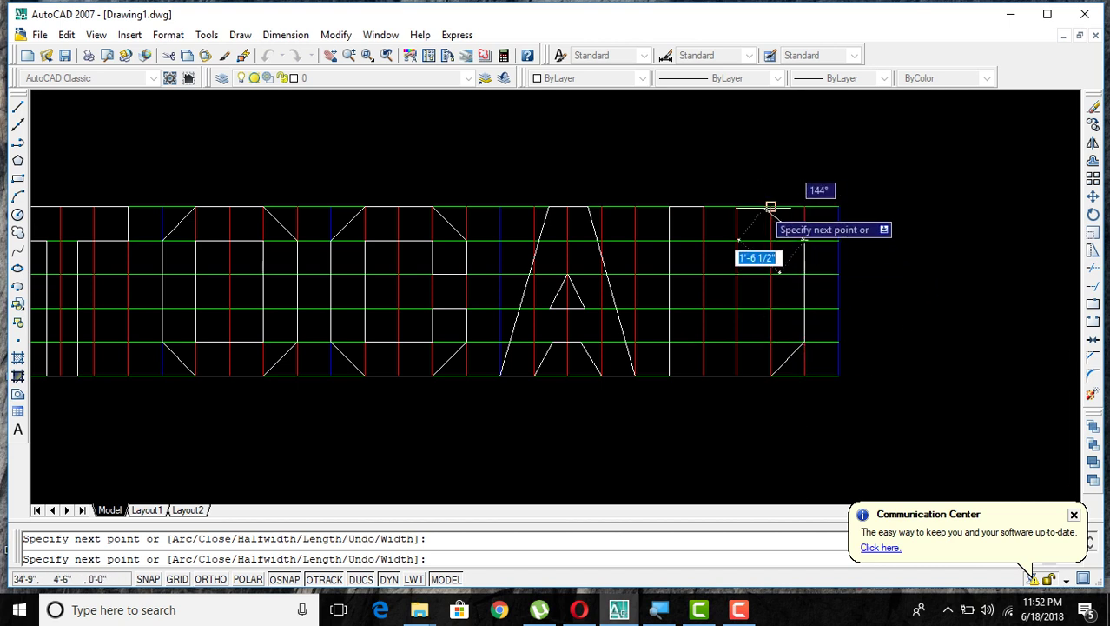
left_click(770, 207)
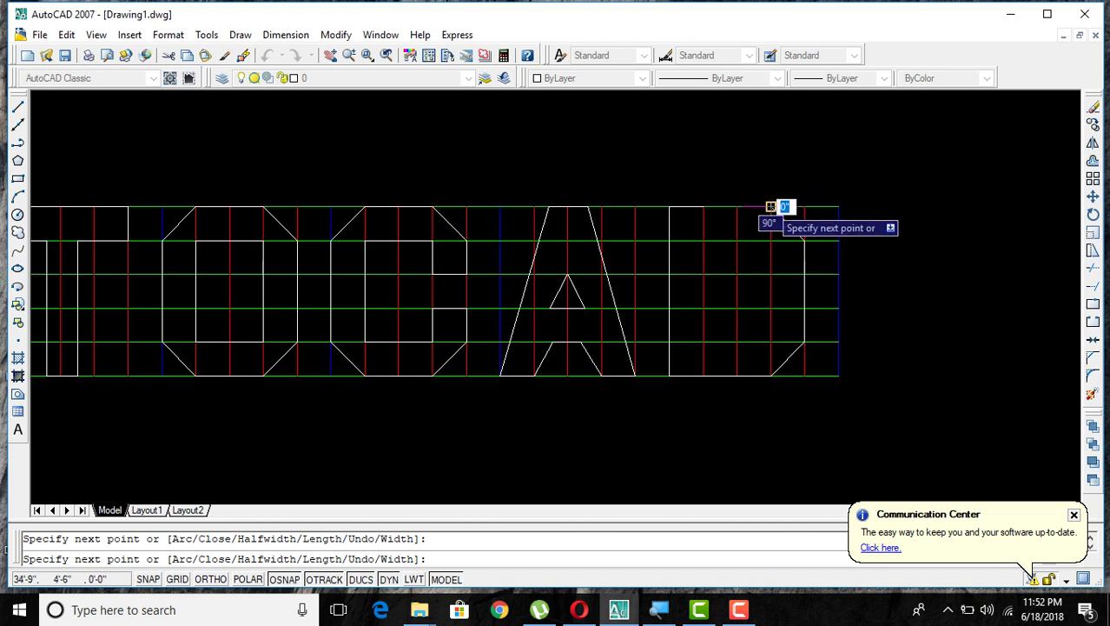
right_click(703, 207)
left_click(732, 214)
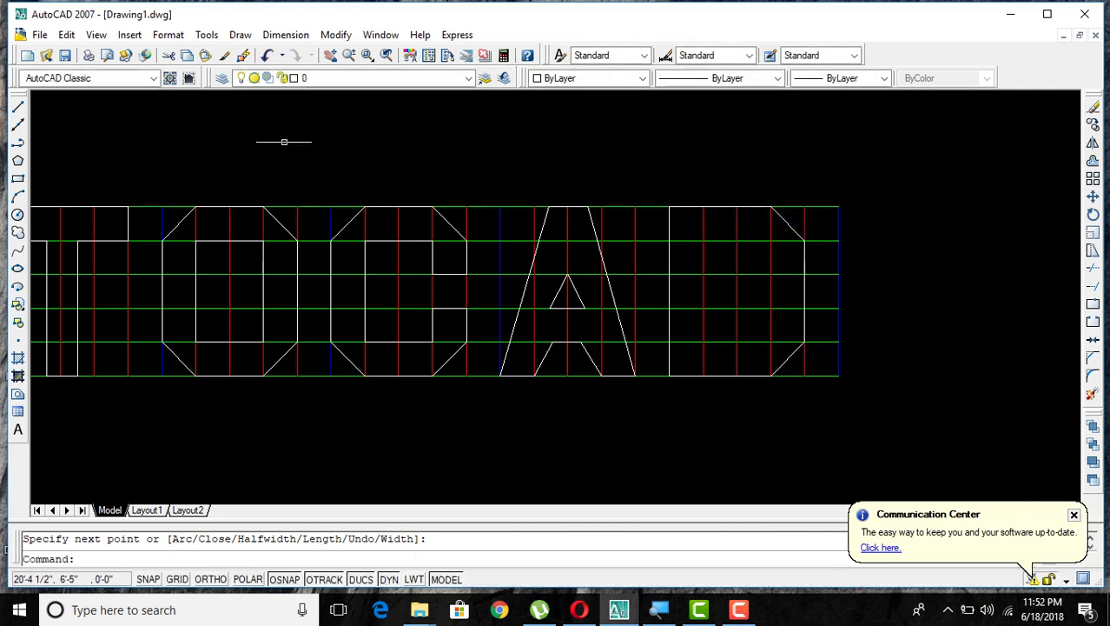
Remove the stray polyline segment drawn across the top of the D.
left_click(18, 143)
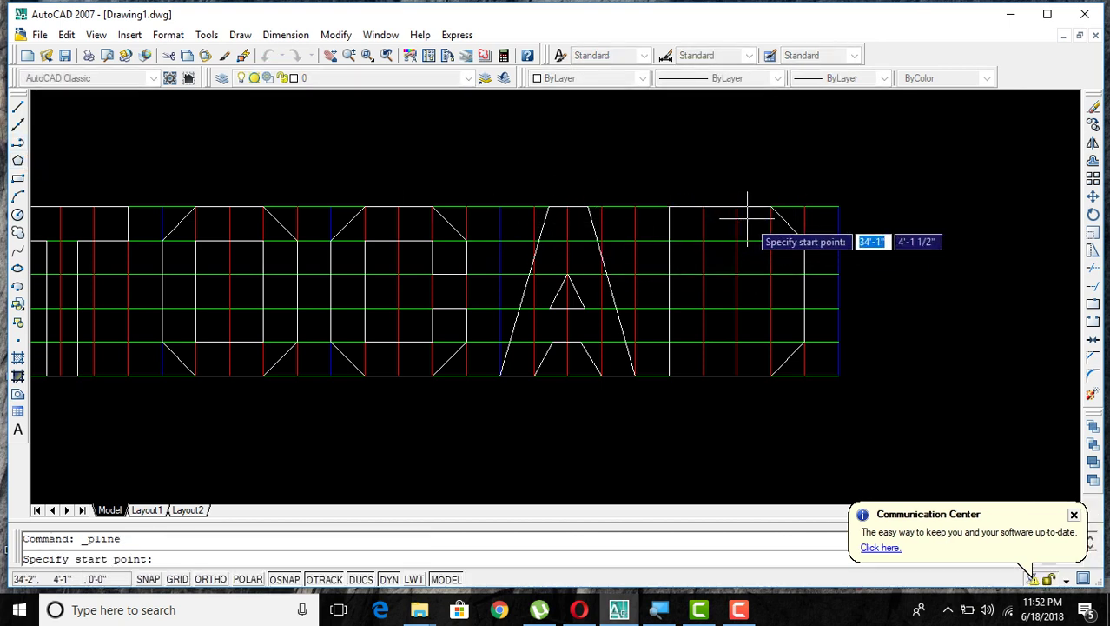
left_click(770, 240)
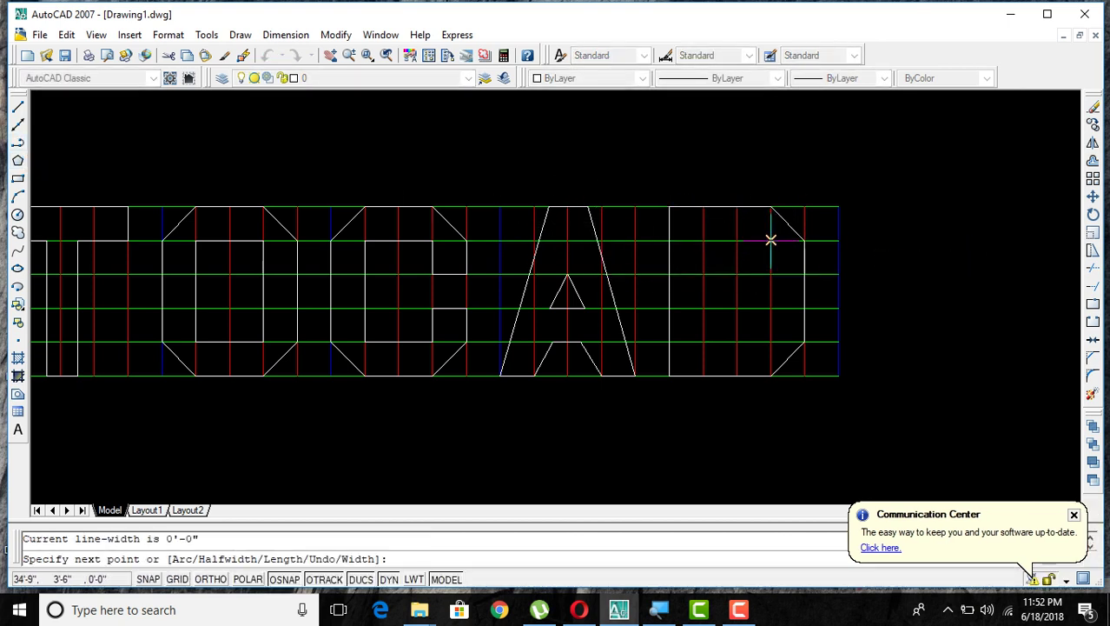
left_click(704, 238)
right_click(703, 238)
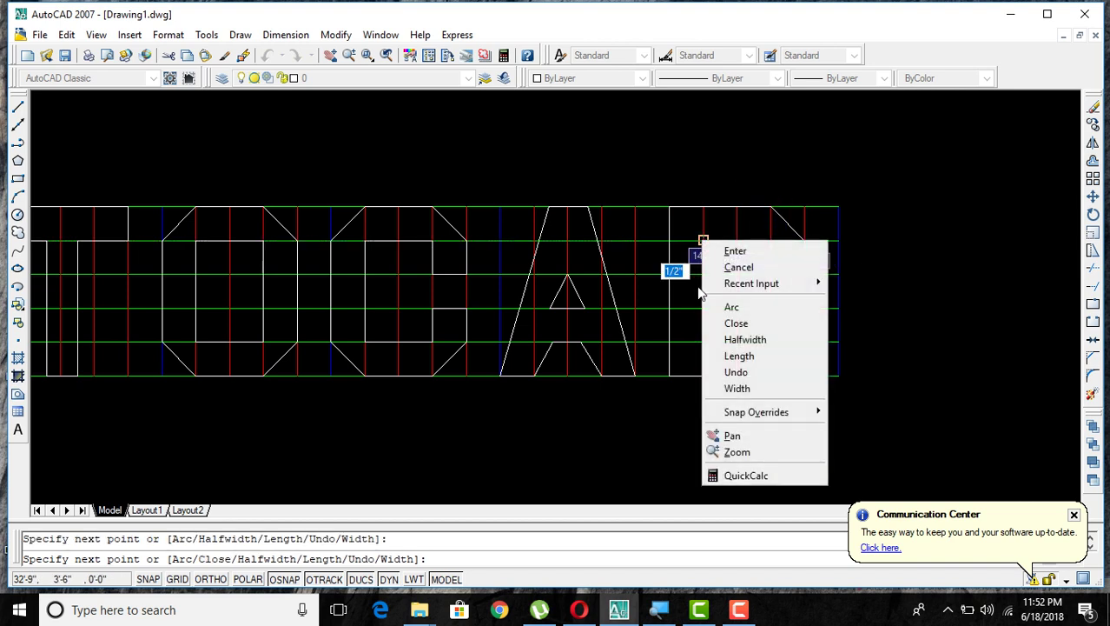
left_click(735, 250)
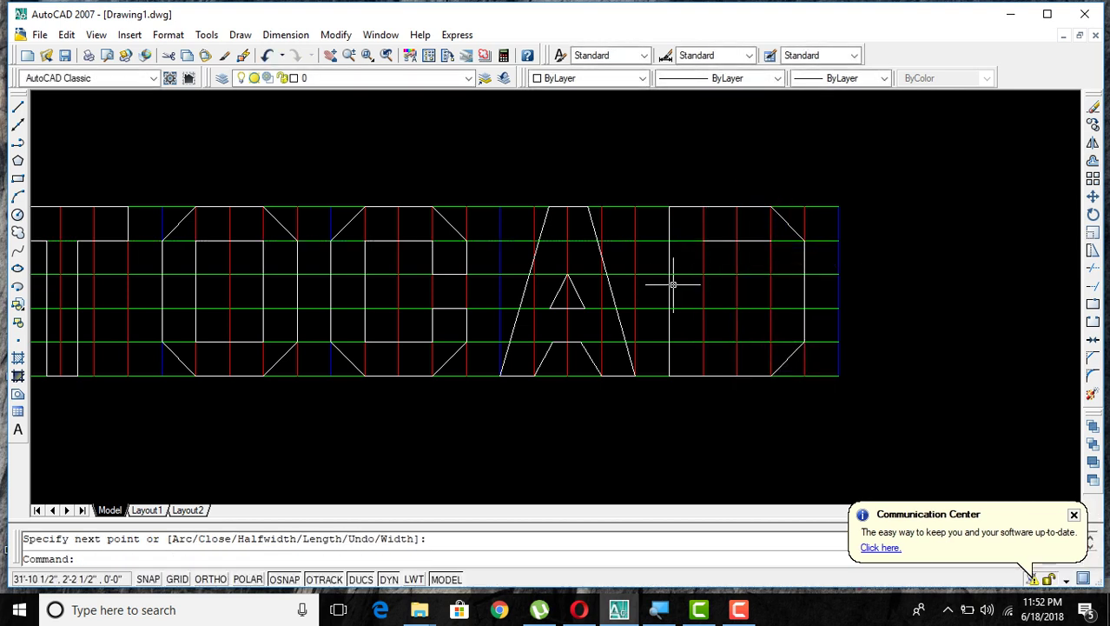
left_click(730, 241)
key("Delete")
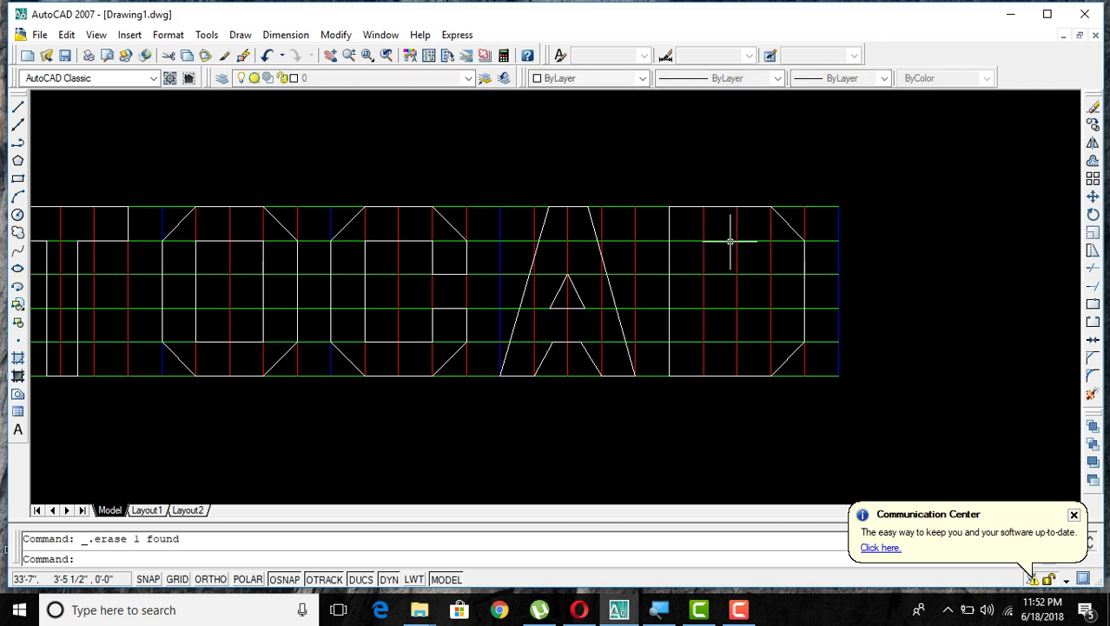
Draw the D's rectangular inner hole as a closed four-corner polyline.
left_click(18, 144)
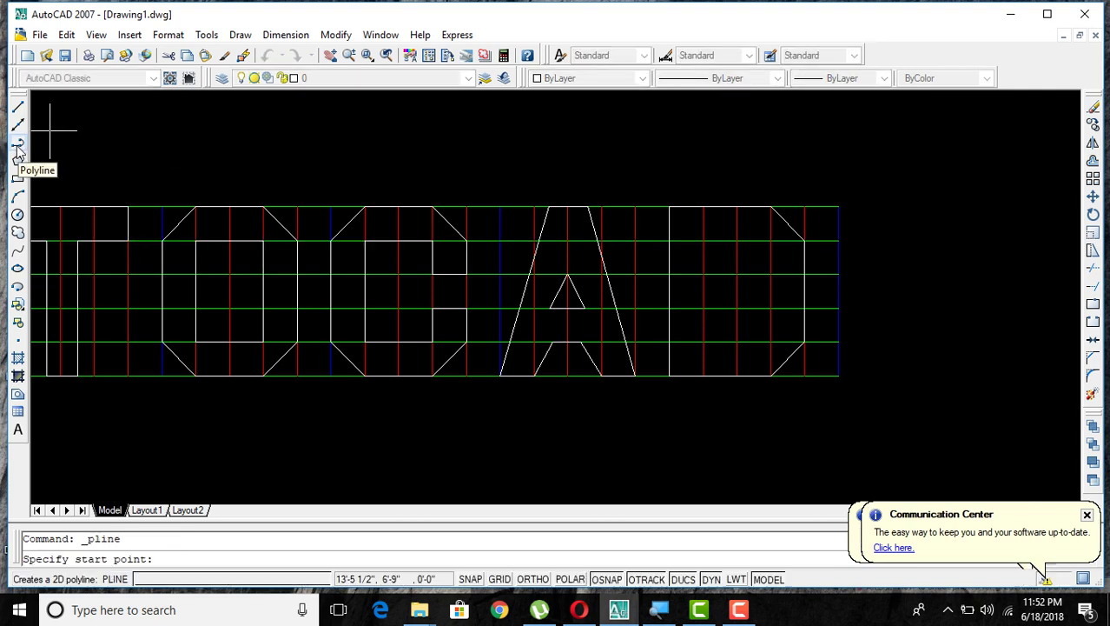
left_click(770, 240)
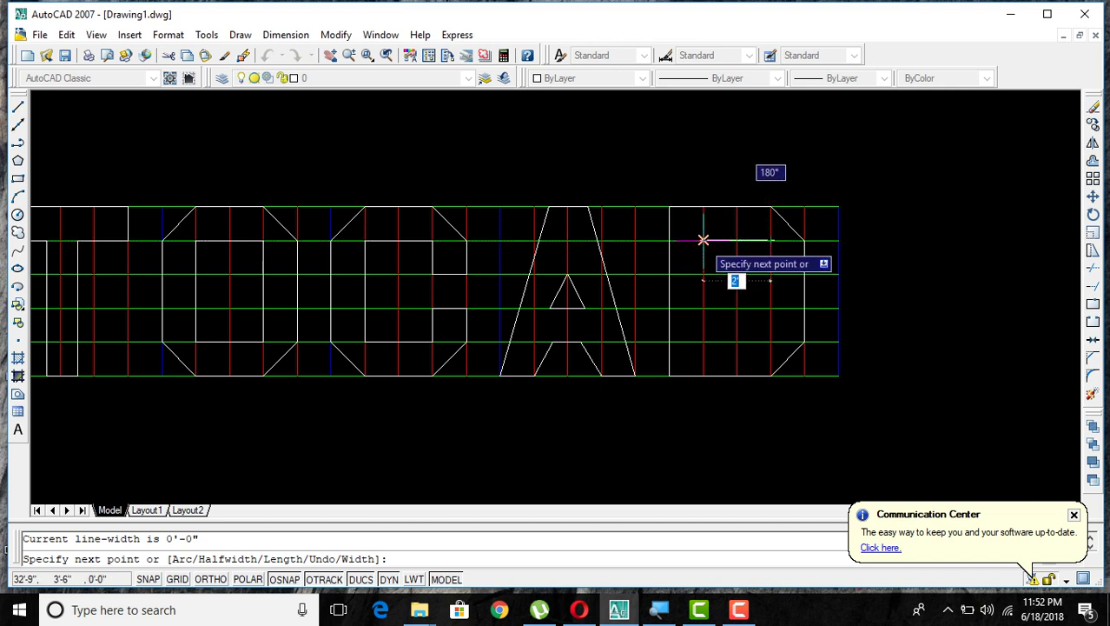
left_click(703, 240)
left_click(704, 342)
left_click(771, 342)
left_click(770, 241)
right_click(772, 241)
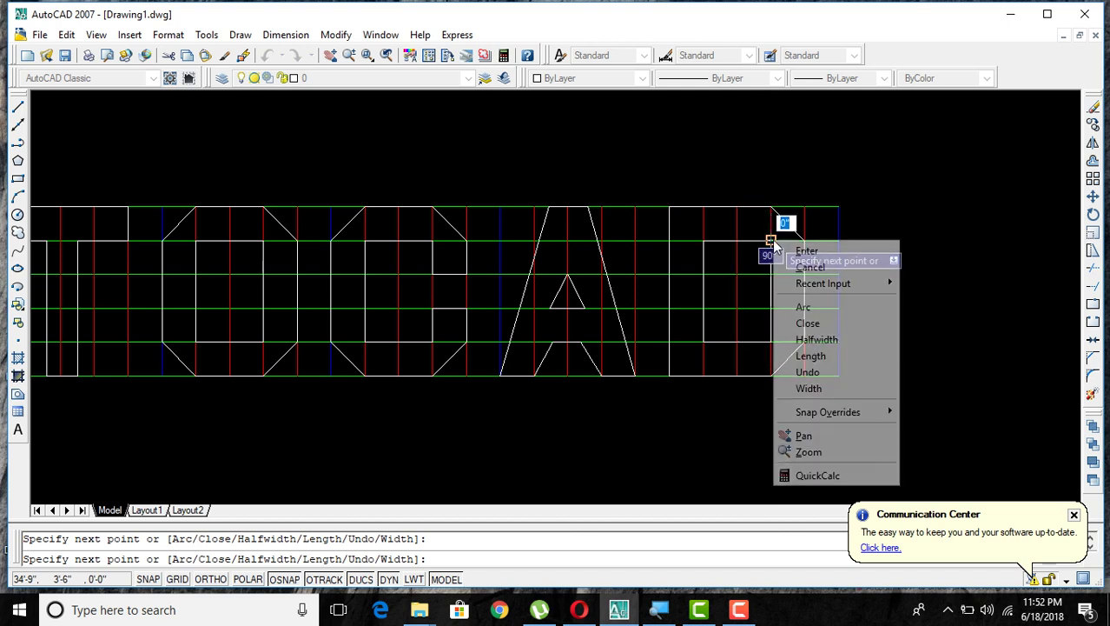
left_click(807, 251)
scroll(738, 295, "down", 1)
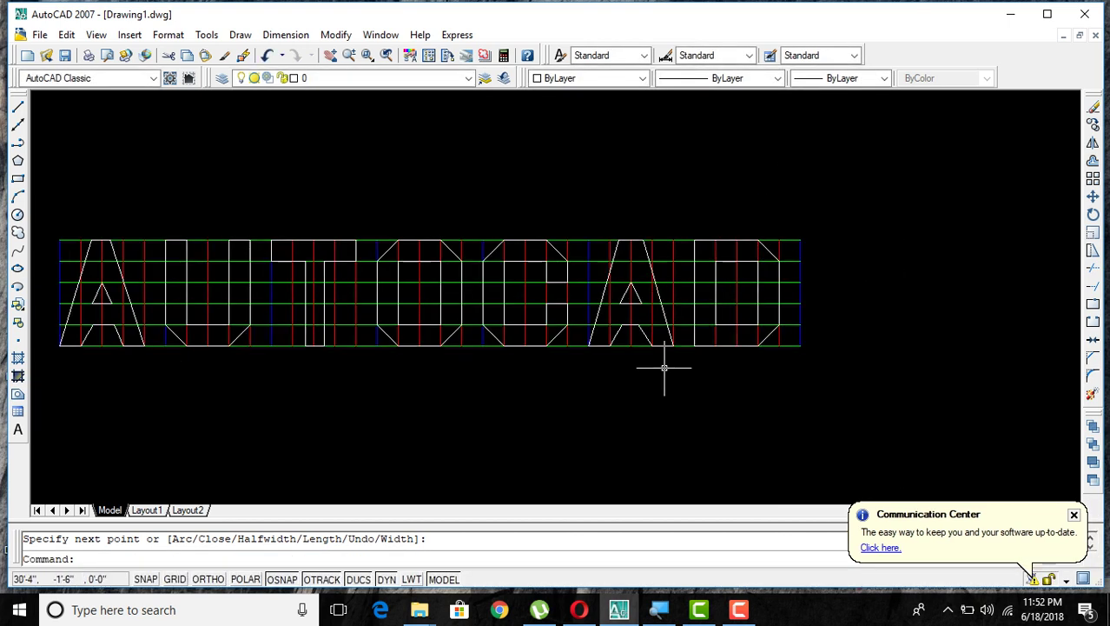
Zoom so all seven AUTOCAD letters are visible, and bring up the Tools menu.
scroll(667, 377, "up", 1)
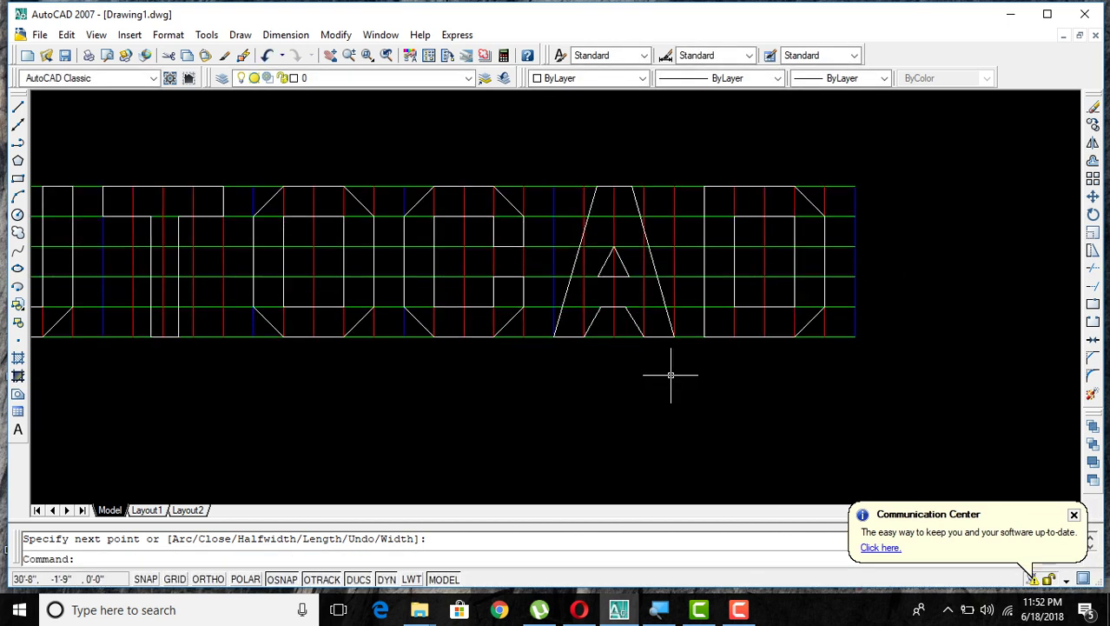
scroll(671, 375, "down", 1)
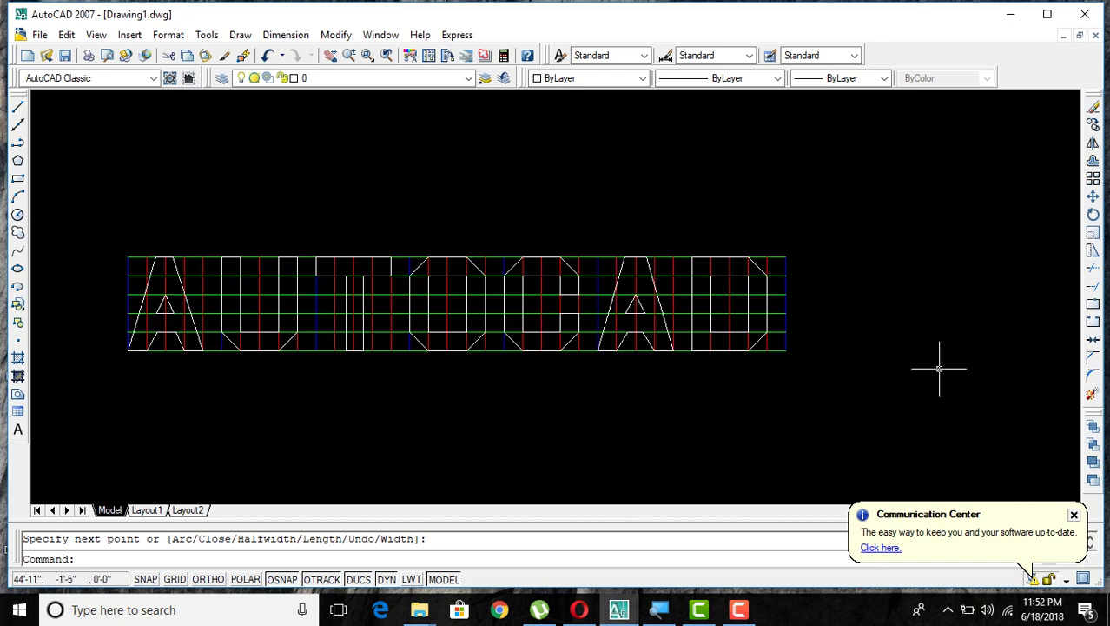
scroll(600, 404, "up", 2)
scroll(573, 379, "down", 1)
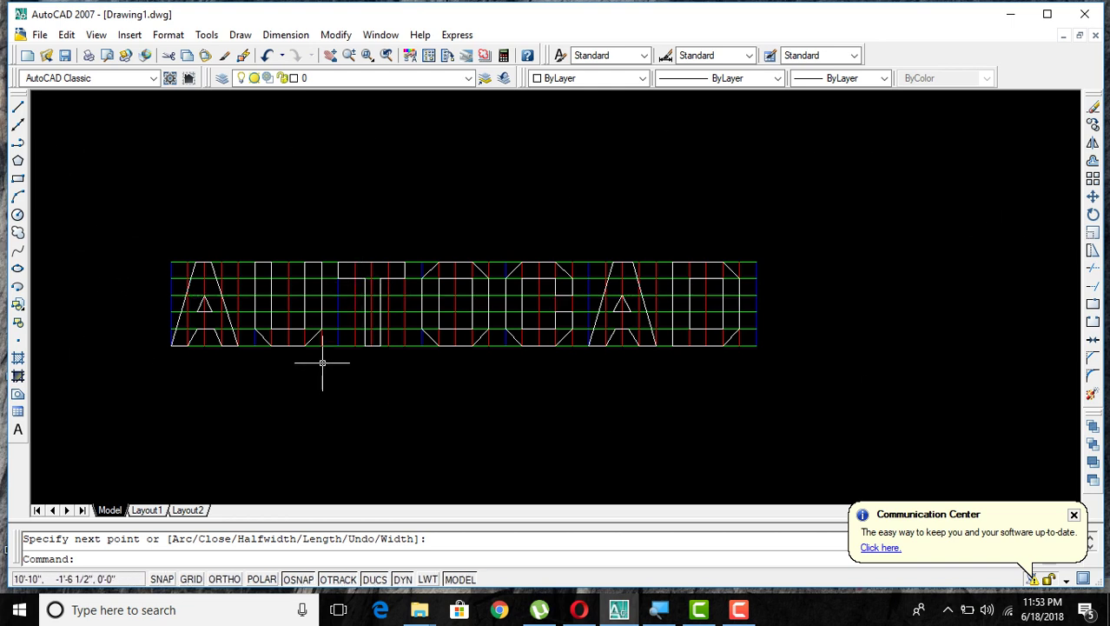
left_click(207, 35)
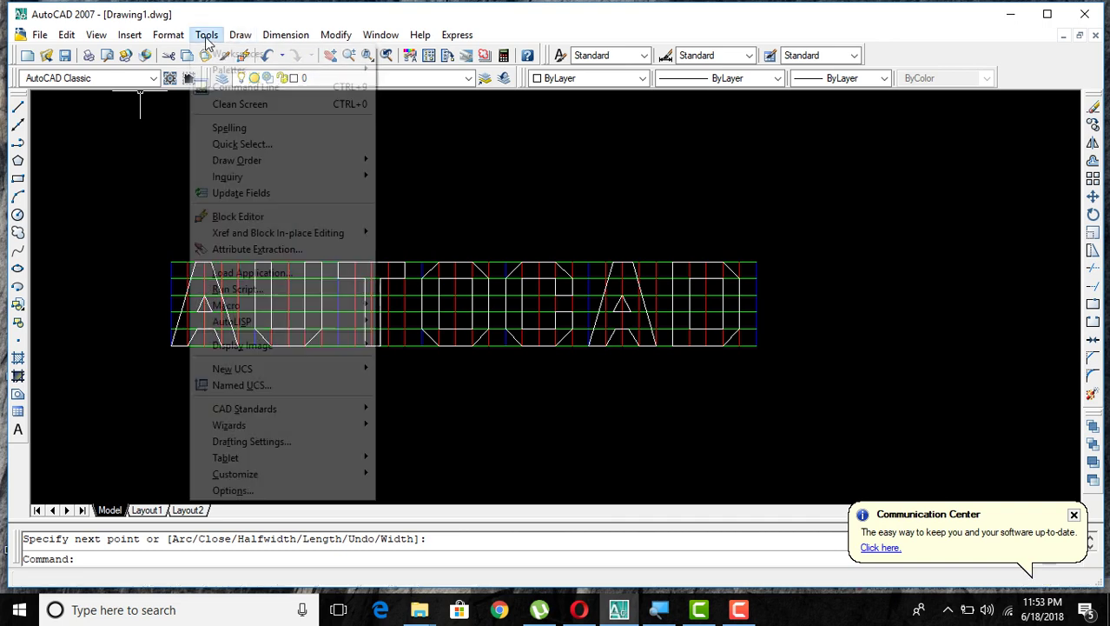
Use Quick Select with Color = Green to select and delete all six green horizontal guide lines.
left_click(248, 148)
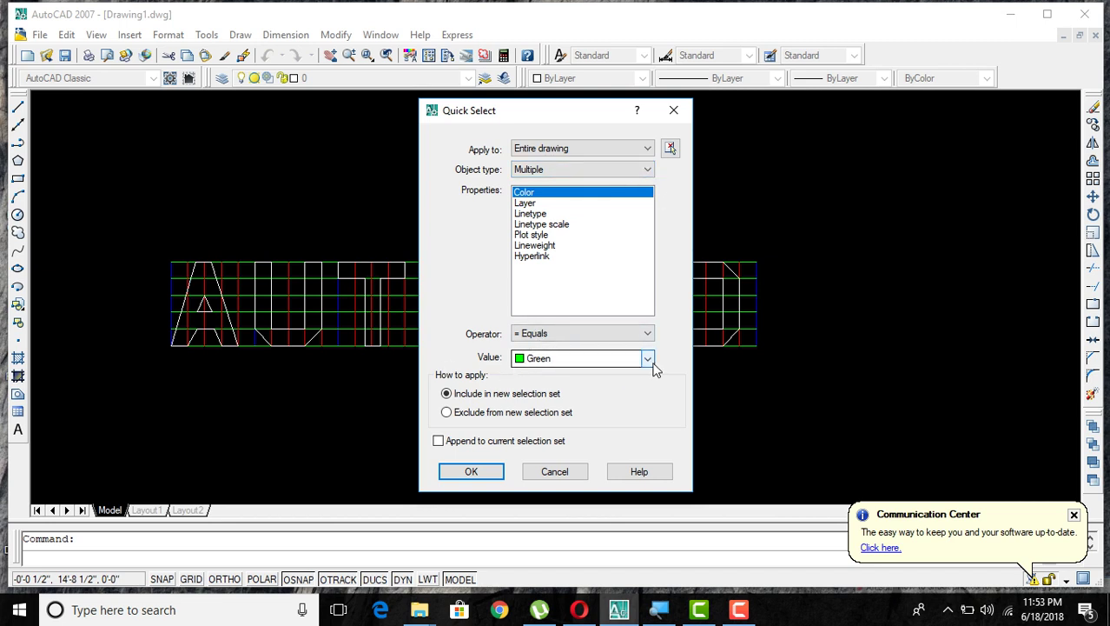
left_click(472, 472)
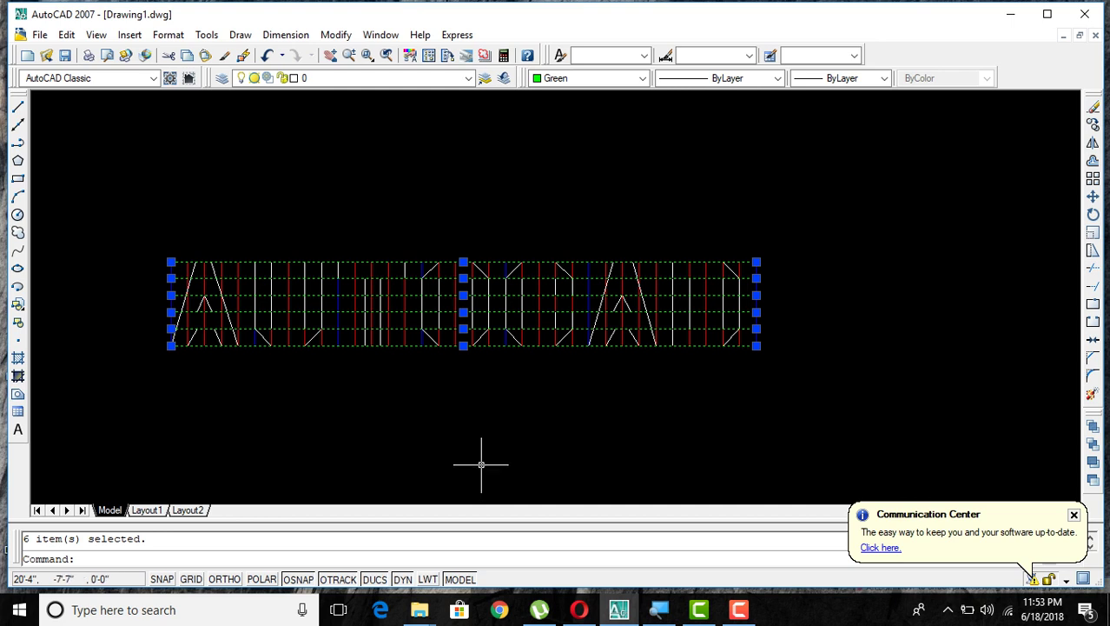
key("Delete")
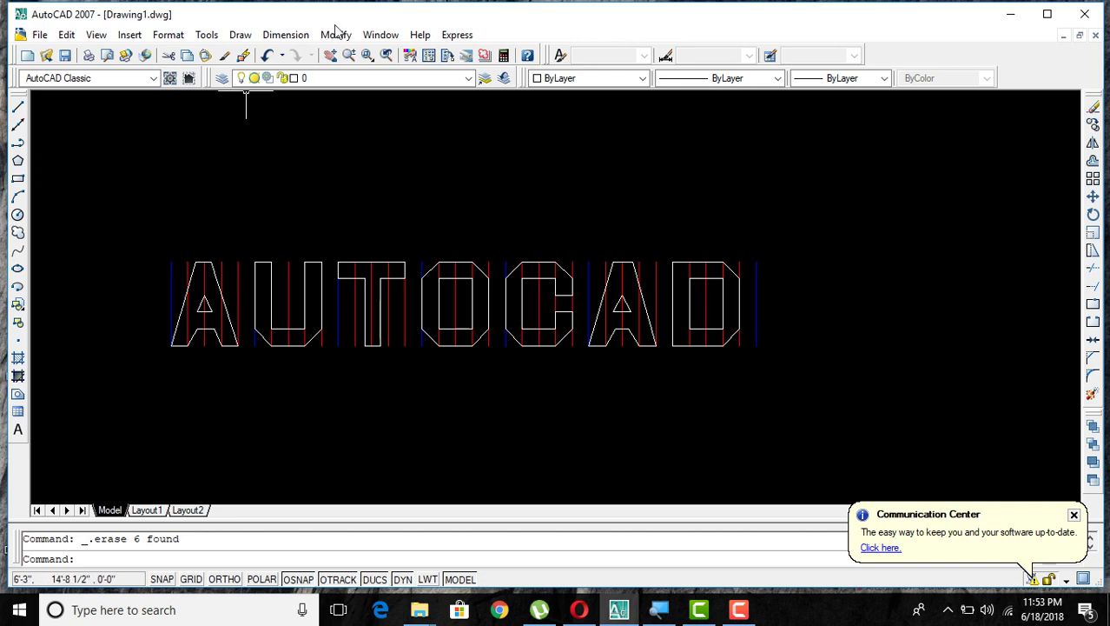
left_click(206, 35)
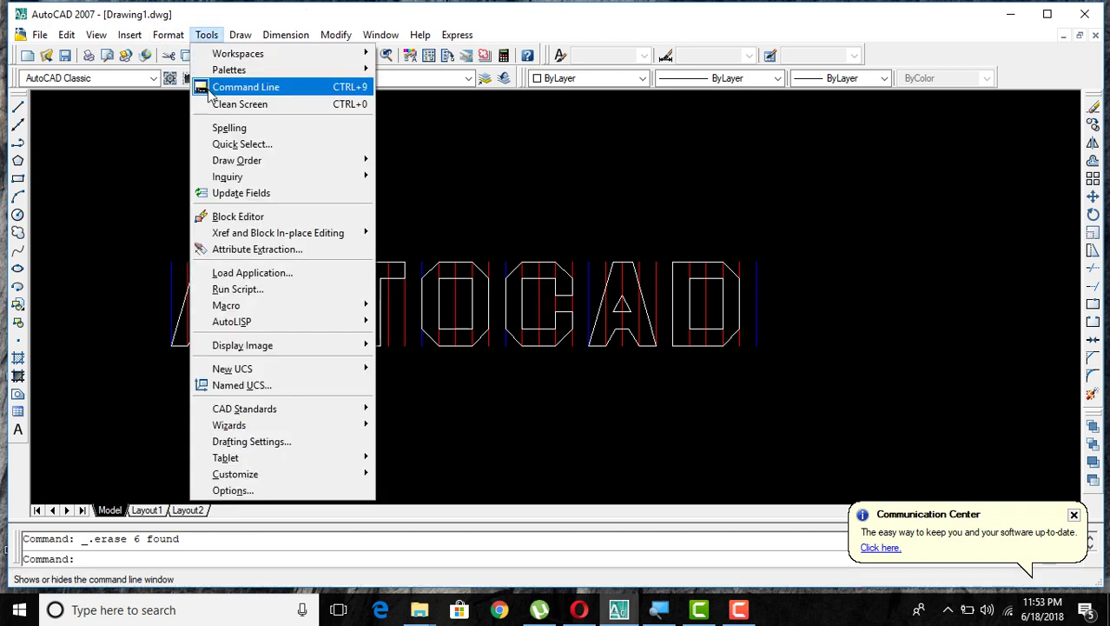
Quick-select all objects with colour Red and delete the twenty-eight red vertical guide lines.
left_click(262, 146)
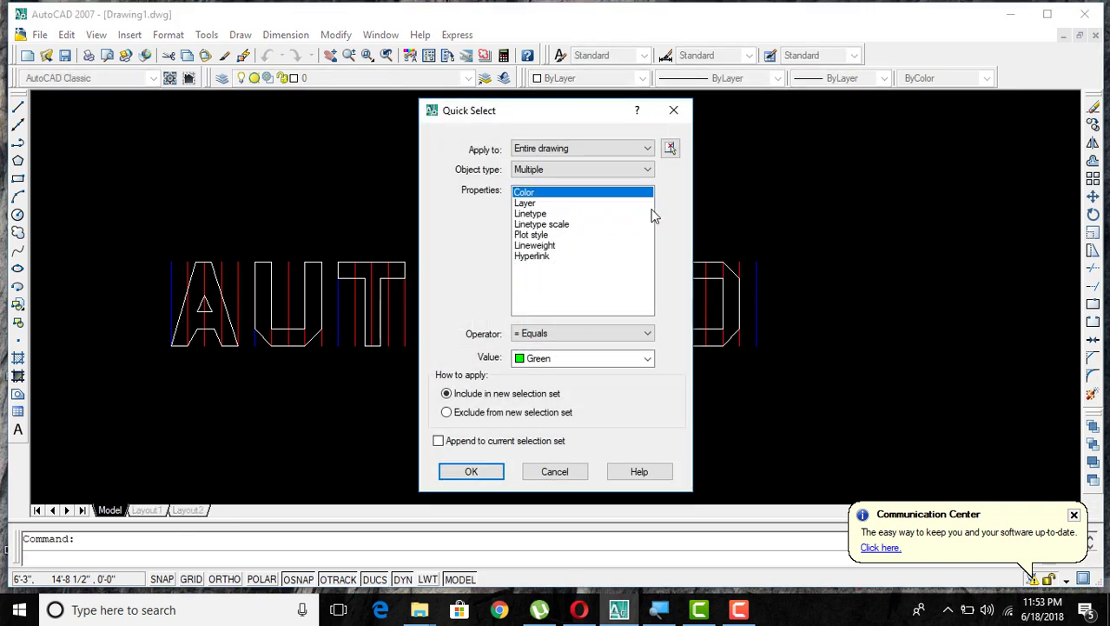
left_click(648, 359)
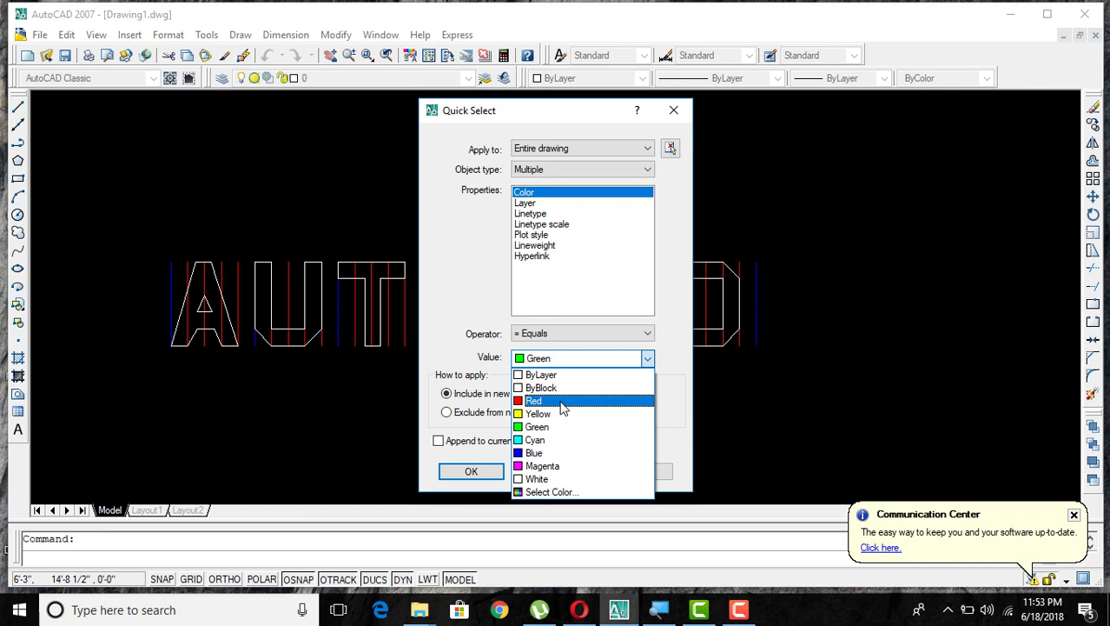
left_click(563, 404)
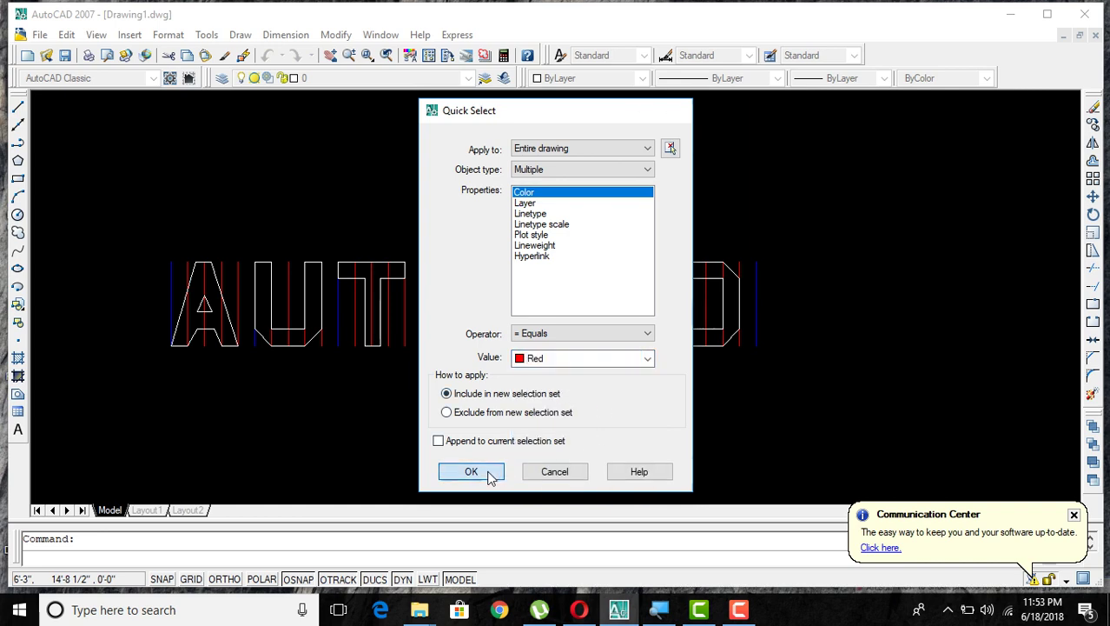
left_click(489, 471)
key("Delete")
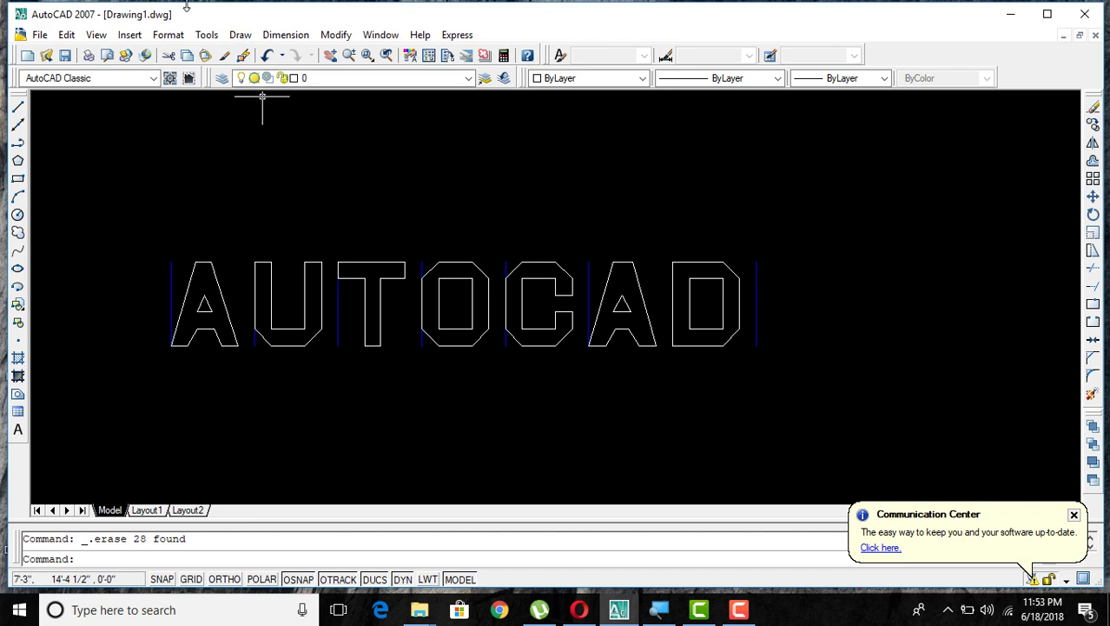
left_click(207, 35)
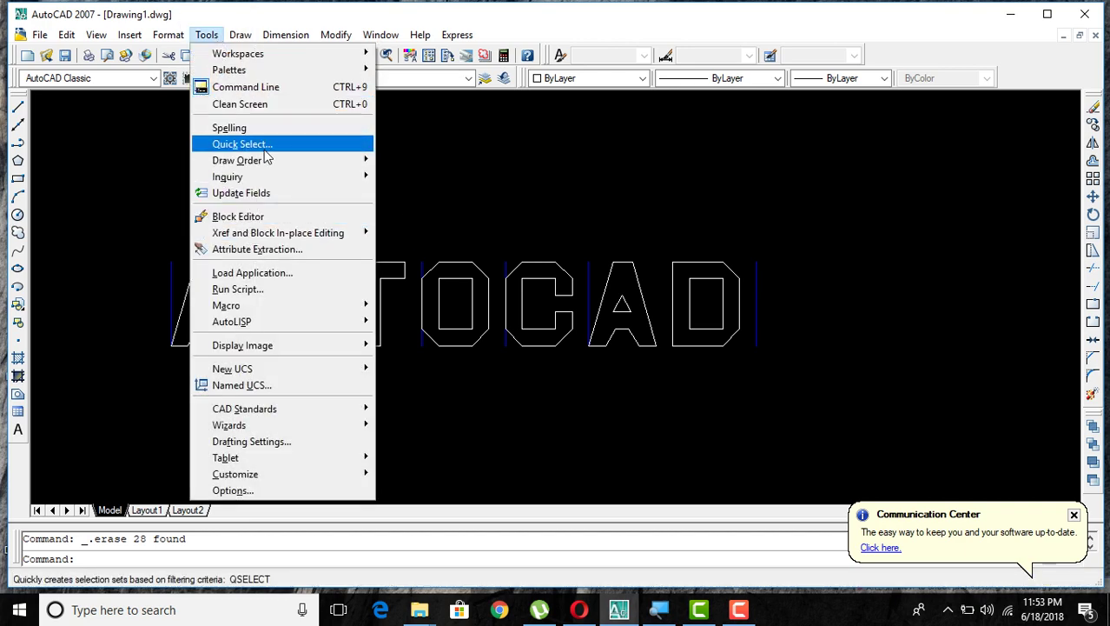
Quick-select every Blue object, delete the eight blue dividers, and zoom to frame the AUTOCAD outlines.
left_click(260, 144)
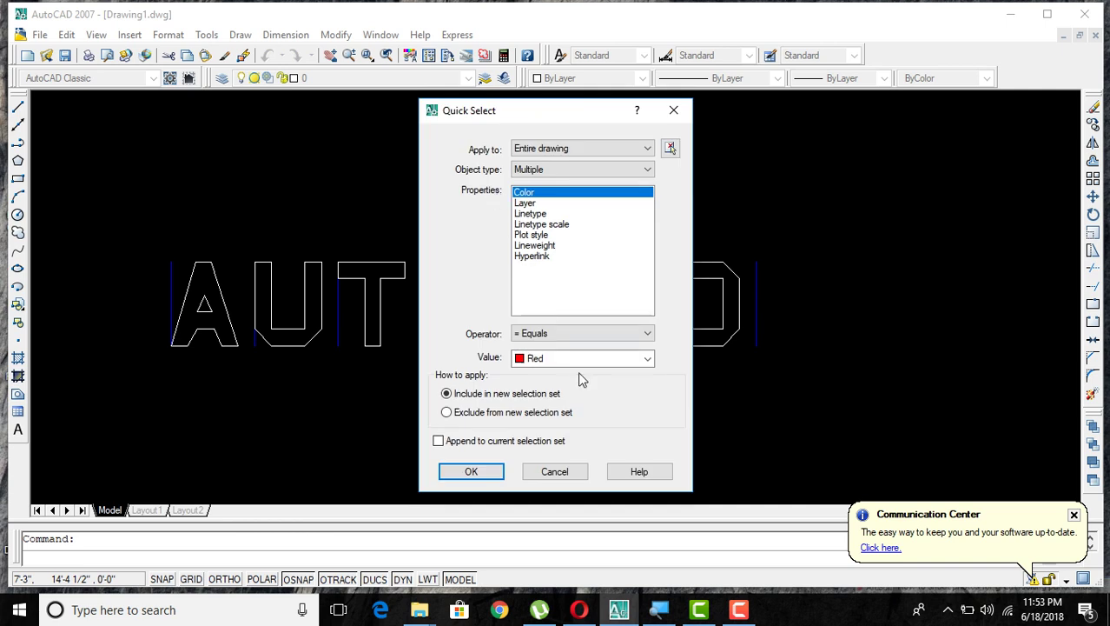
left_click(648, 360)
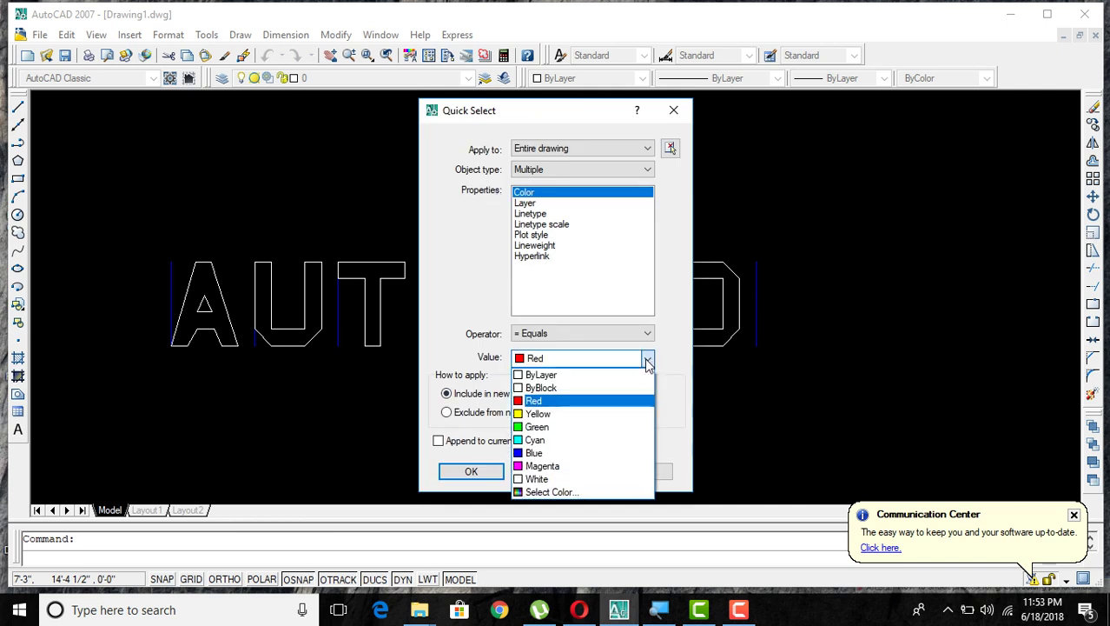
left_click(546, 453)
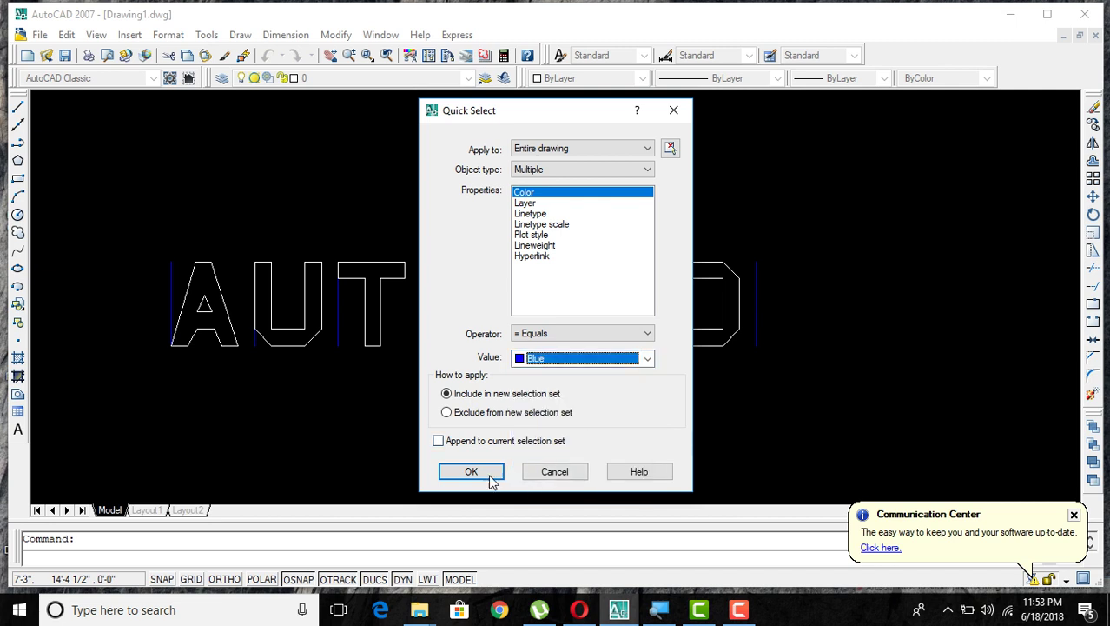
left_click(491, 473)
key("Delete")
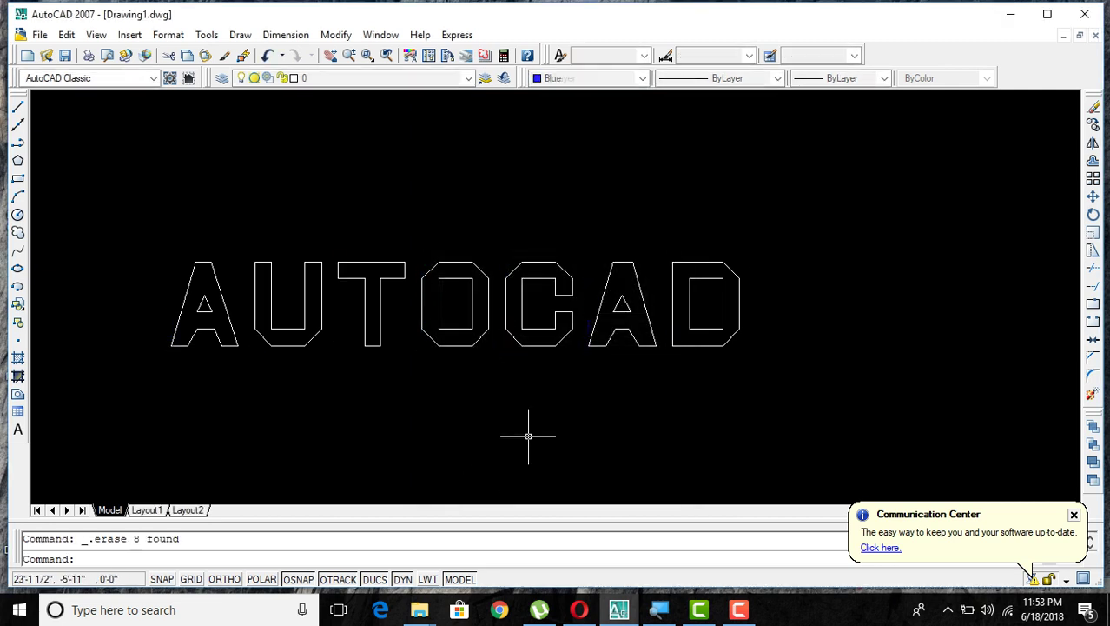
scroll(682, 379, "up", 2)
scroll(672, 380, "down", 3)
scroll(687, 391, "up", 2)
scroll(447, 250, "down", 3)
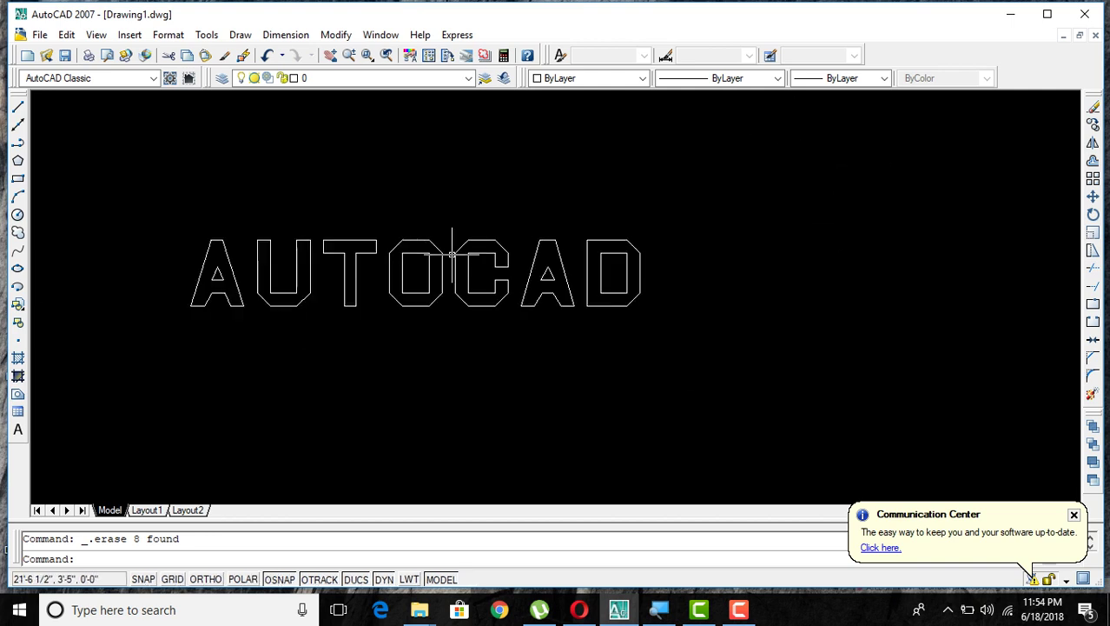
left_click(738, 609)
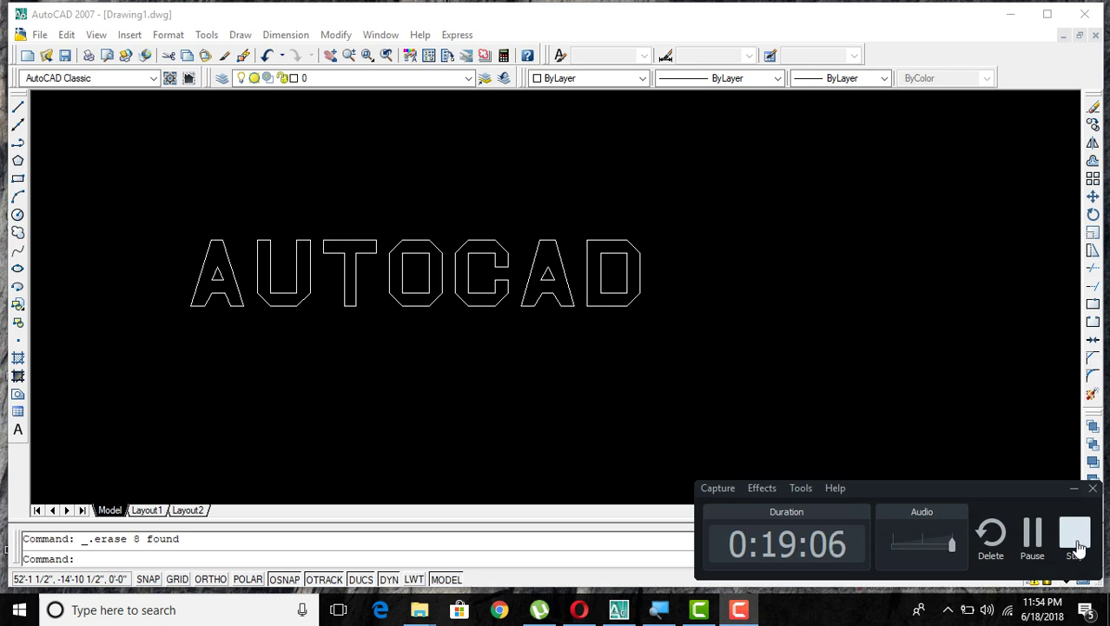